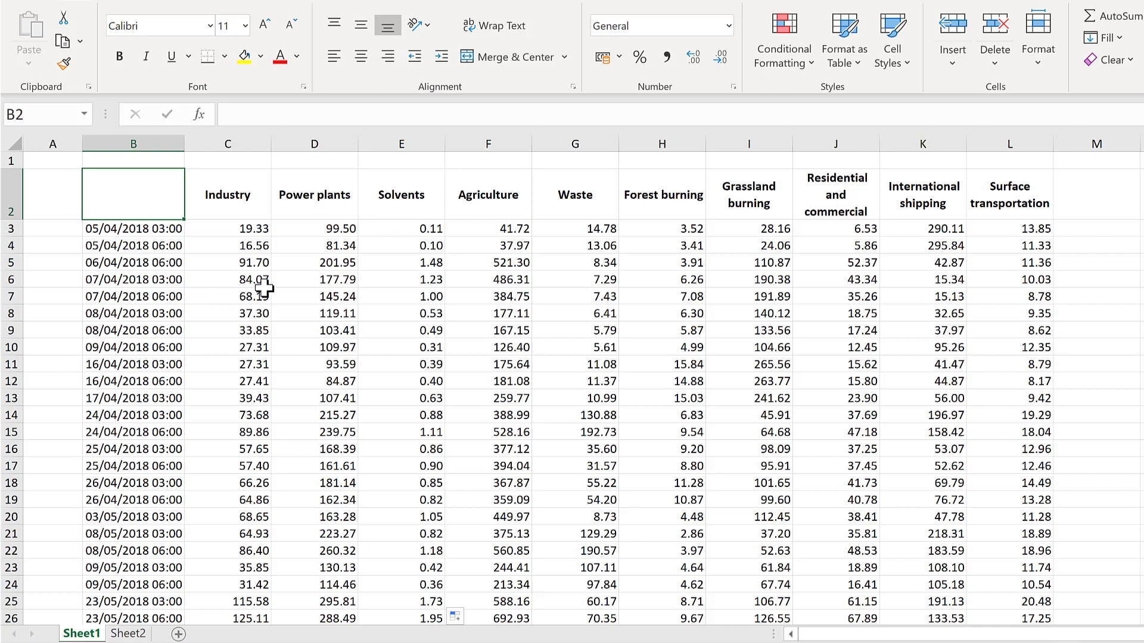
# Step: Copy the category headings in C2:L2 and paste them below the data, starting at C32
pyautogui.moveTo(236, 179); pyautogui.dragTo(984, 199)
pyautogui.hotkey('ctrl', 'c')
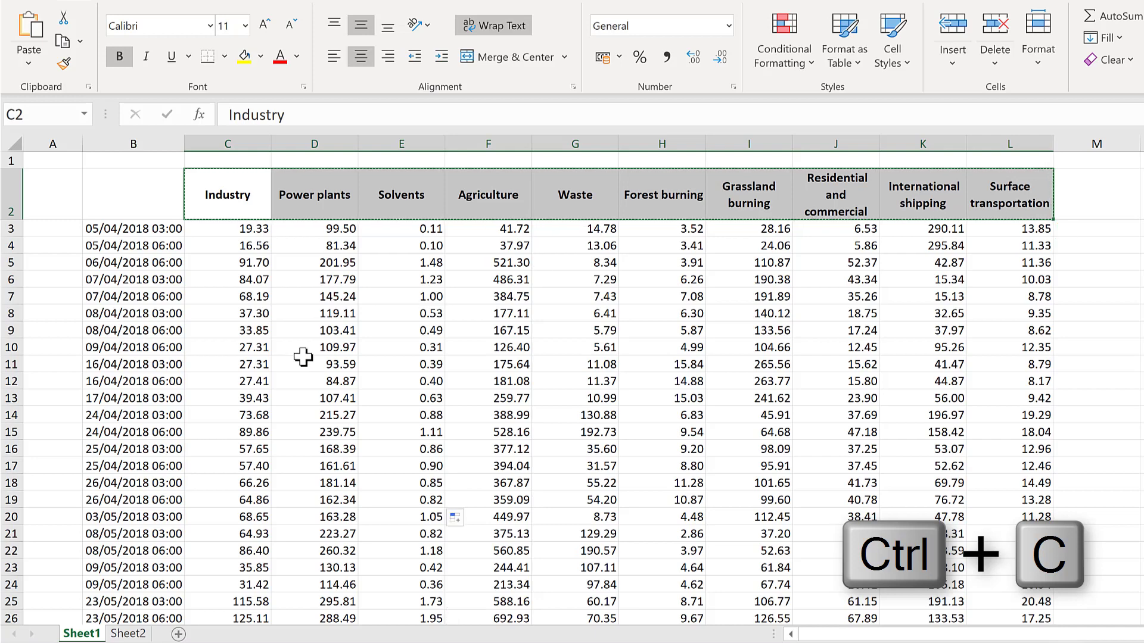
pyautogui.scroll(-4, 303, 357)
pyautogui.click(234, 481)
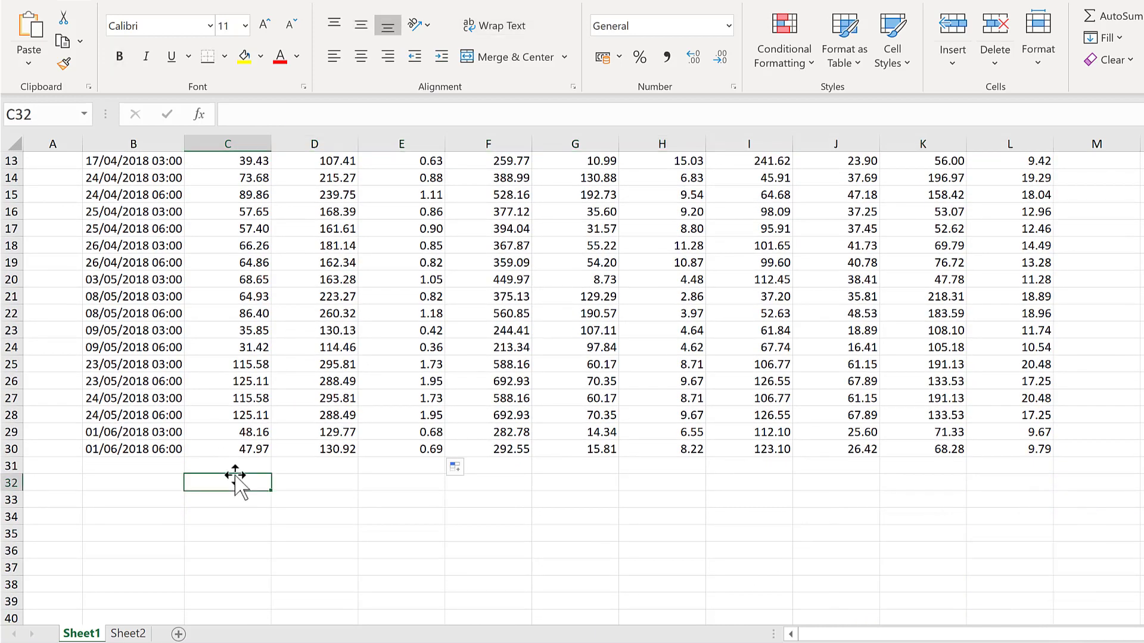
pyautogui.hotkey('ctrl', 'v')
# Step: Paste the copied category headings transposed as row labels down column B, starting at B33
pyautogui.click(163, 534)
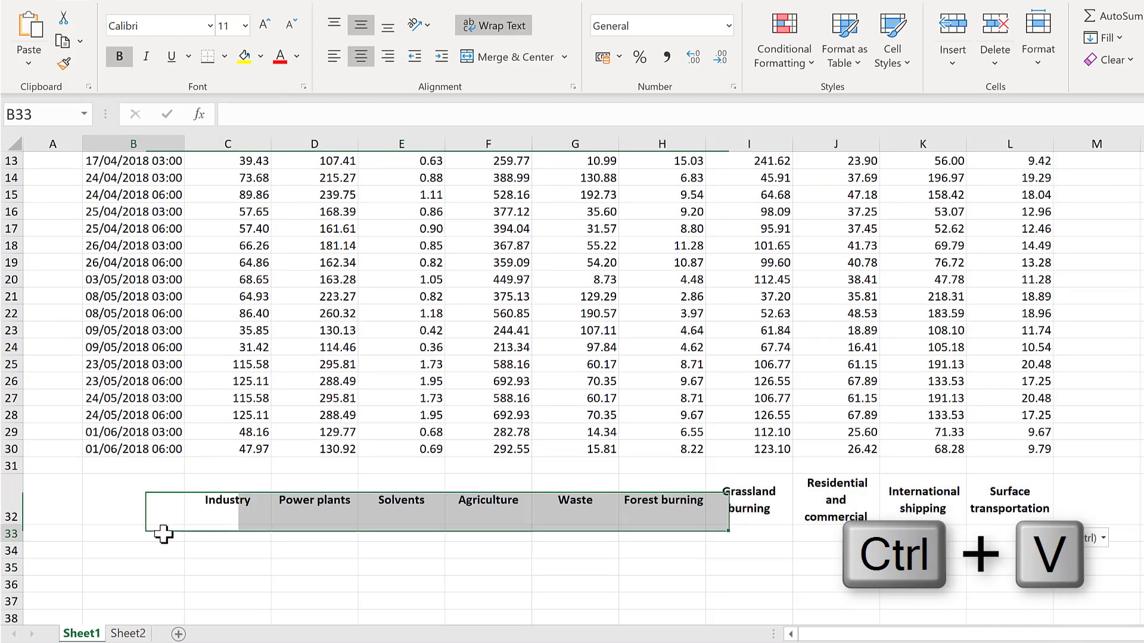
pyautogui.rightClick(163, 535)
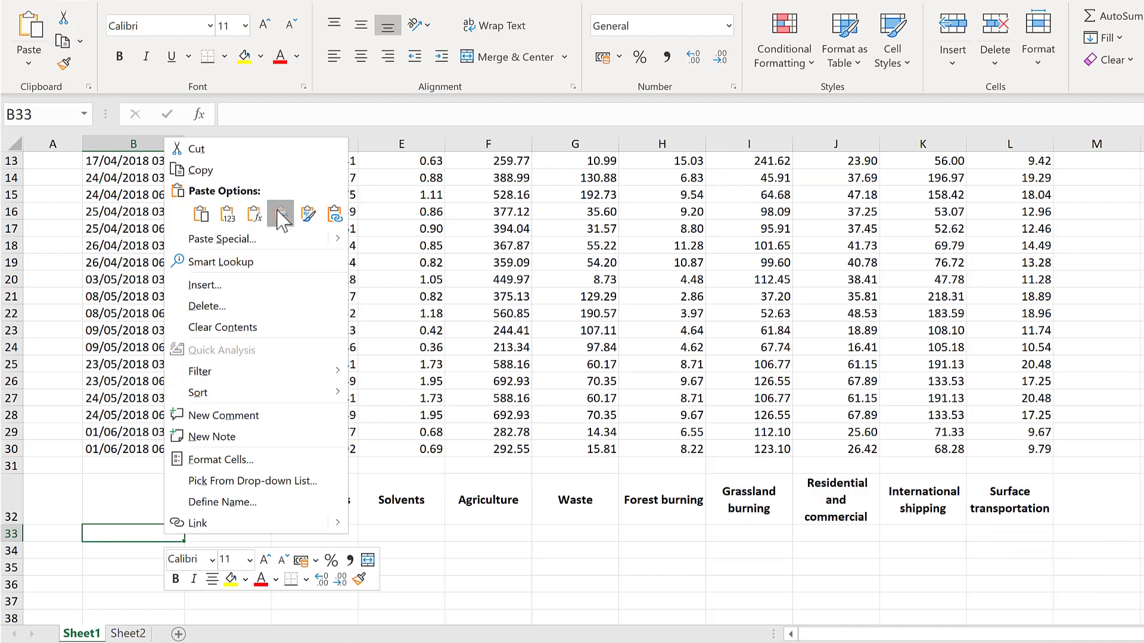
pyautogui.click(281, 214)
pyautogui.click(211, 529)
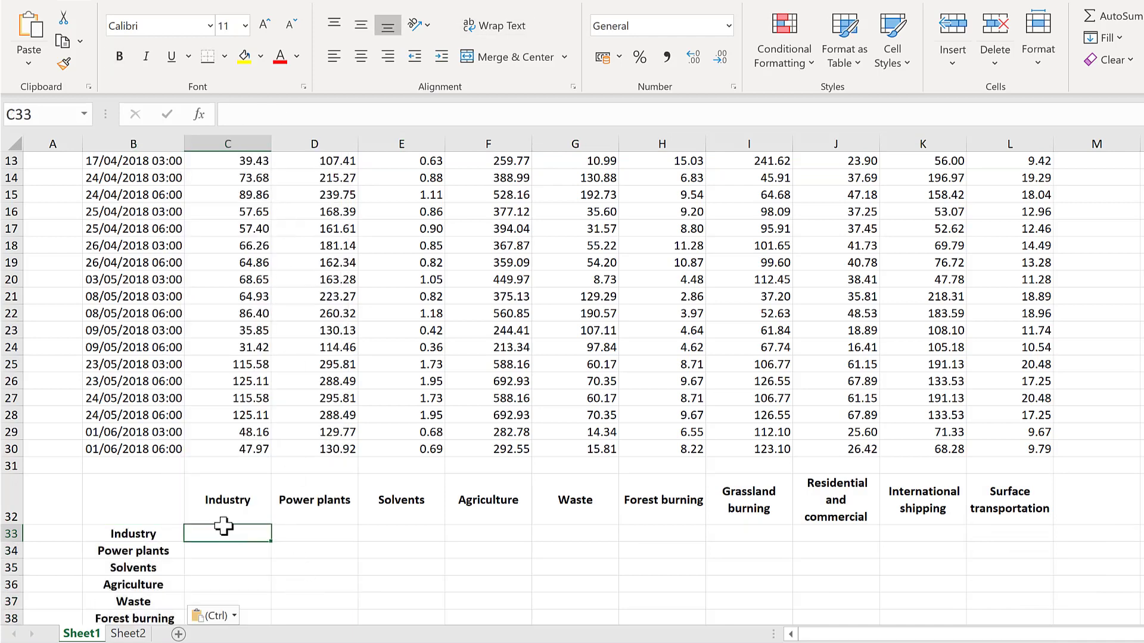
# Step: Increase the height of the label rows in the new matrix, from row 33 down
pyautogui.scroll(-5, 225, 524)
pyautogui.moveTo(11, 279); pyautogui.dragTo(31, 545)
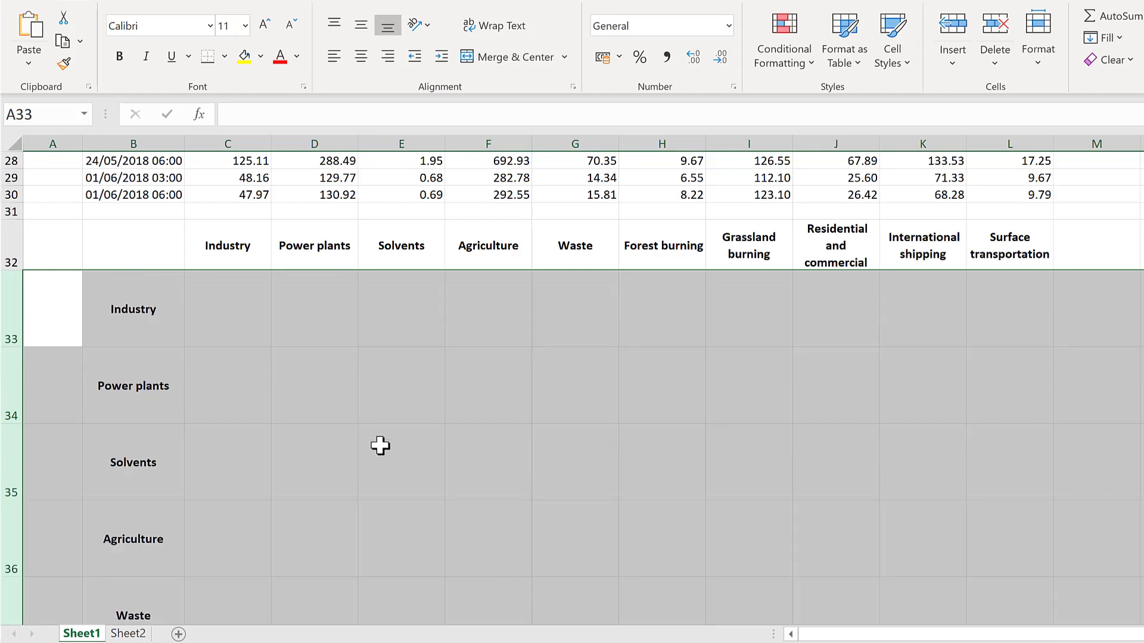
pyautogui.click(213, 316)
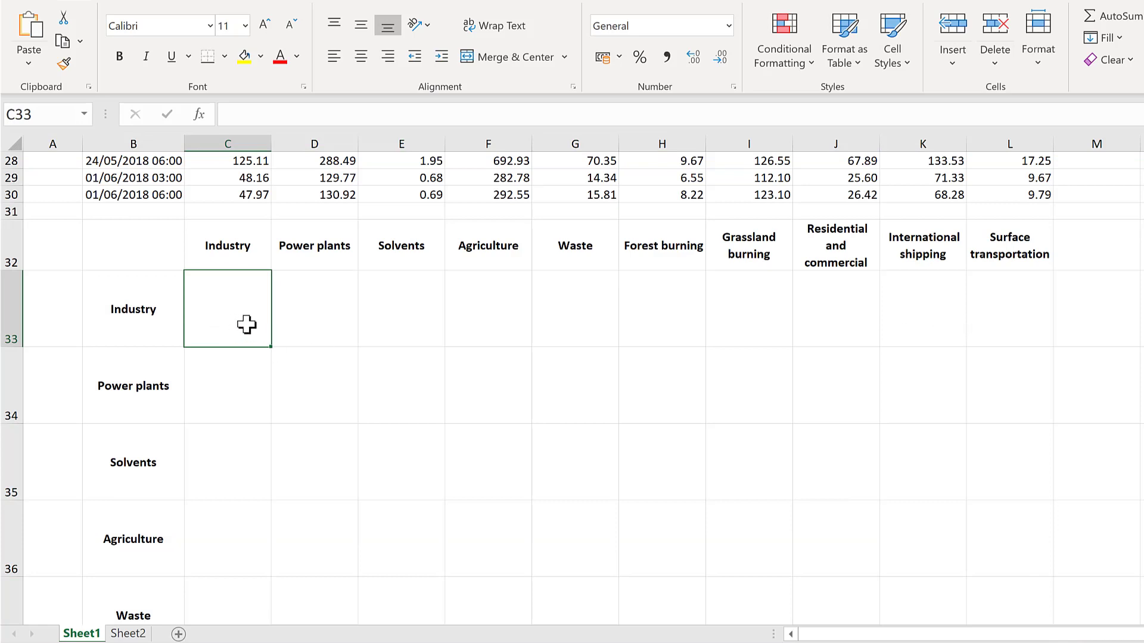
pyautogui.click(295, 307)
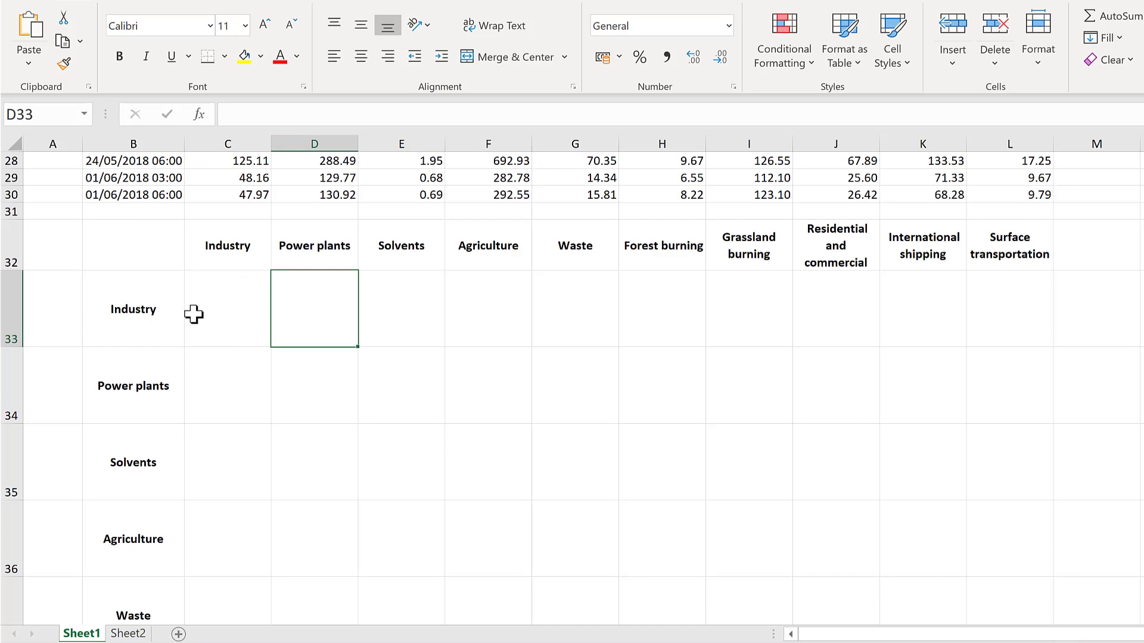
pyautogui.click(214, 309)
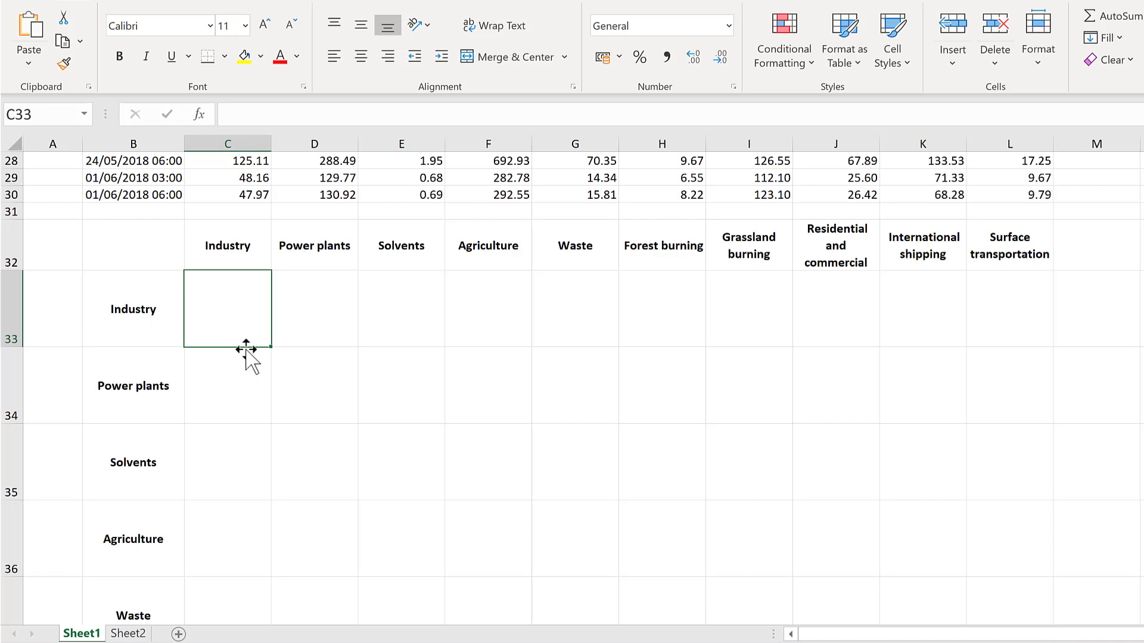
pyautogui.click(231, 388)
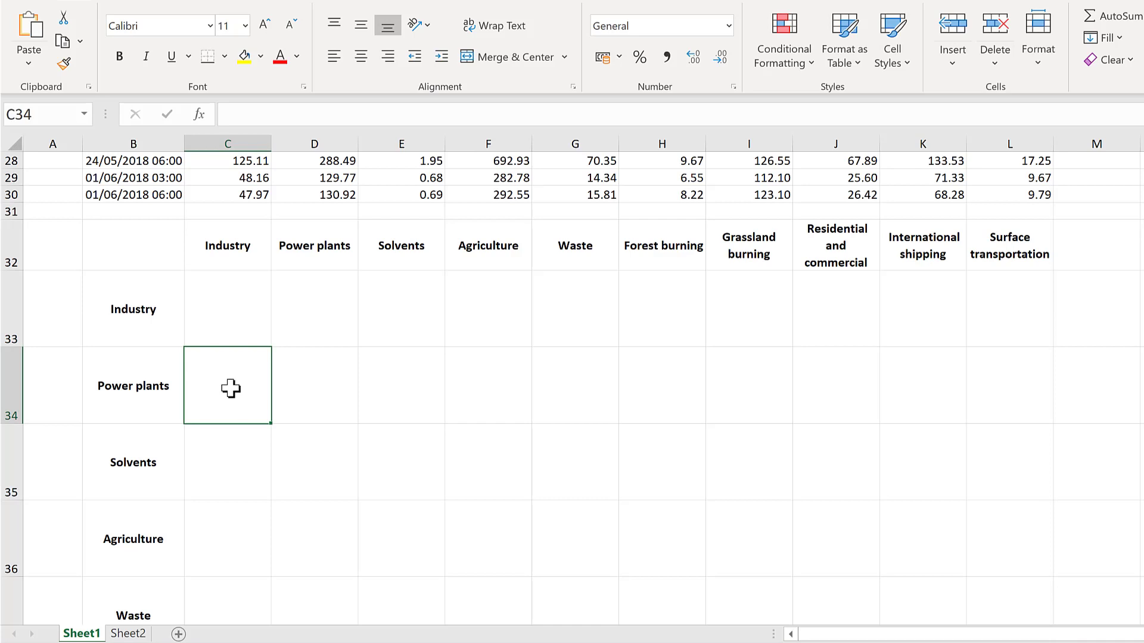
pyautogui.click(238, 300)
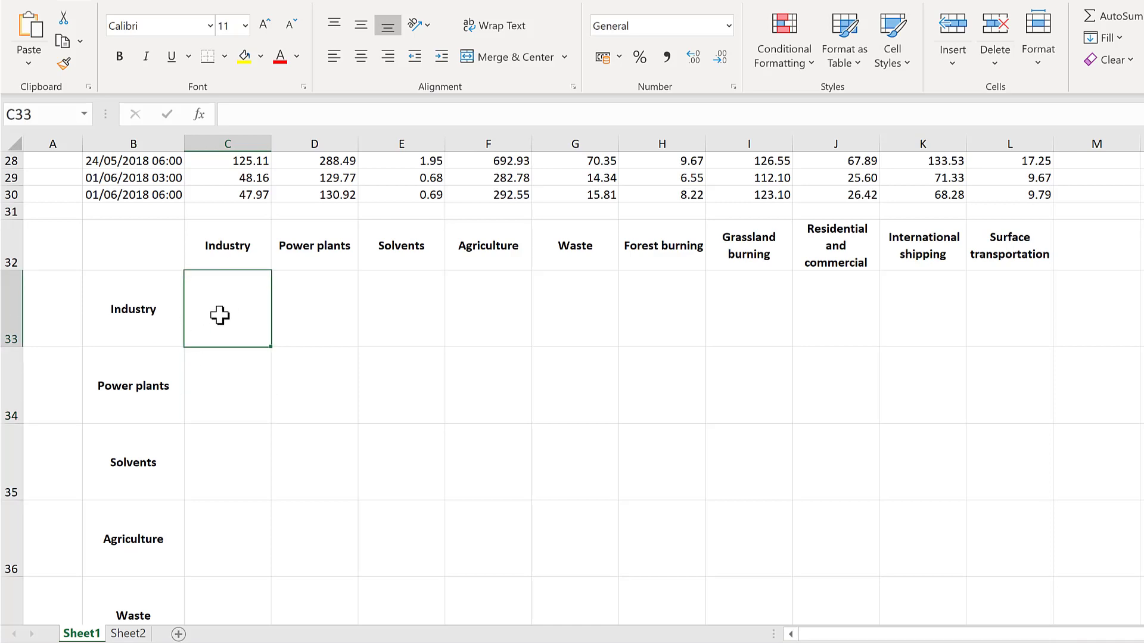
# Step: Start a CORREL formula in C34 with the Power plants data as the first array, fully absolute as $D$3:$D$30
pyautogui.click(226, 390)
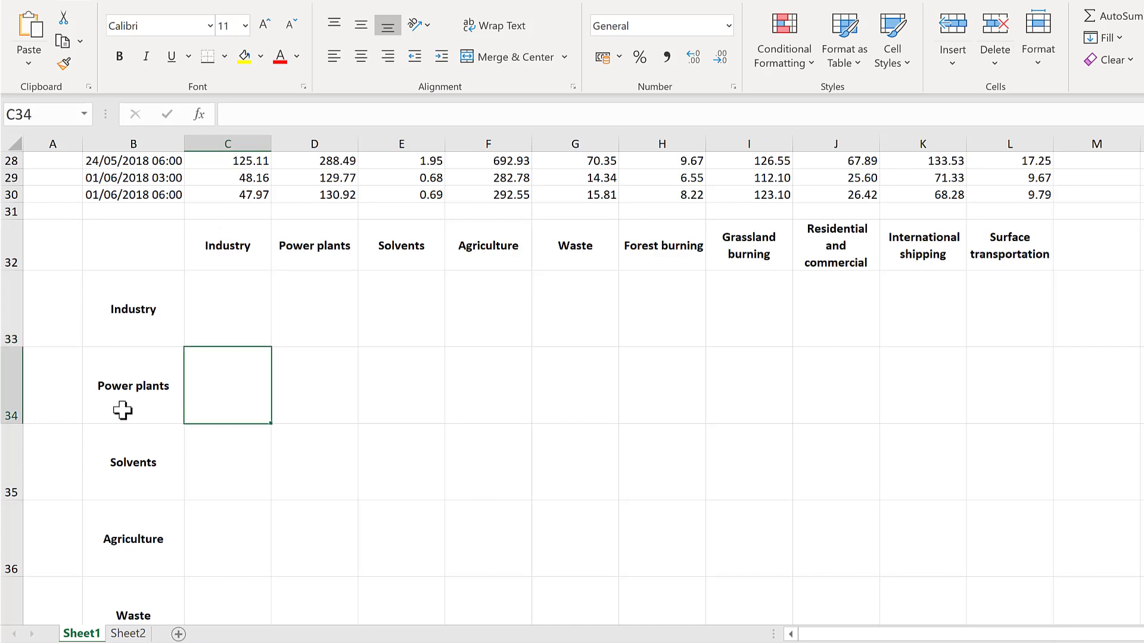
pyautogui.write('=correl')
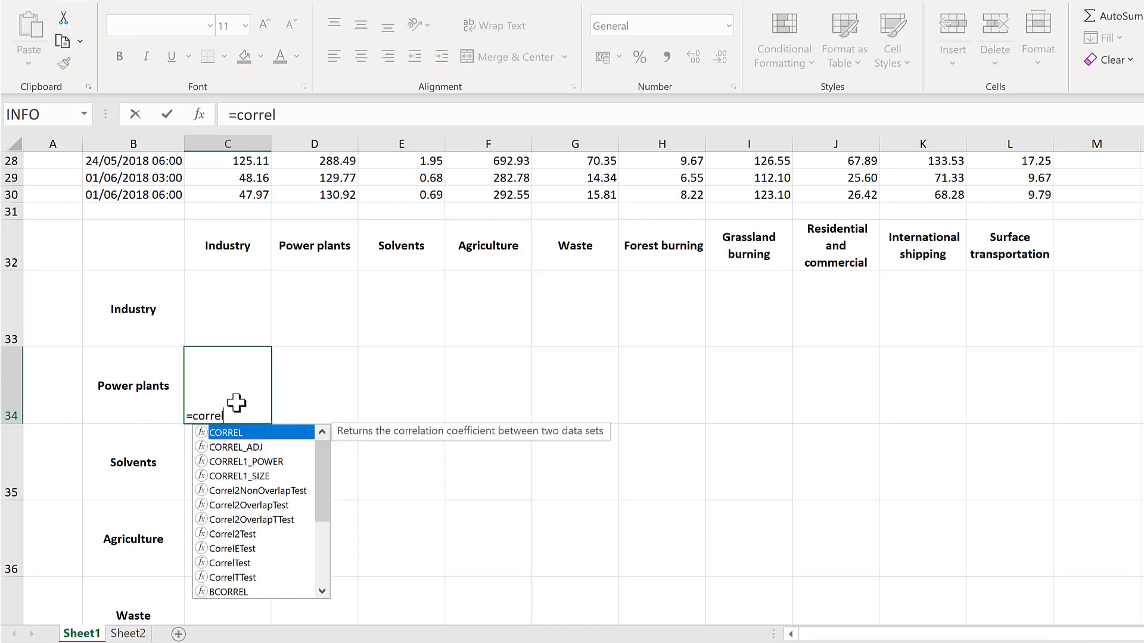
pyautogui.press('Tab')
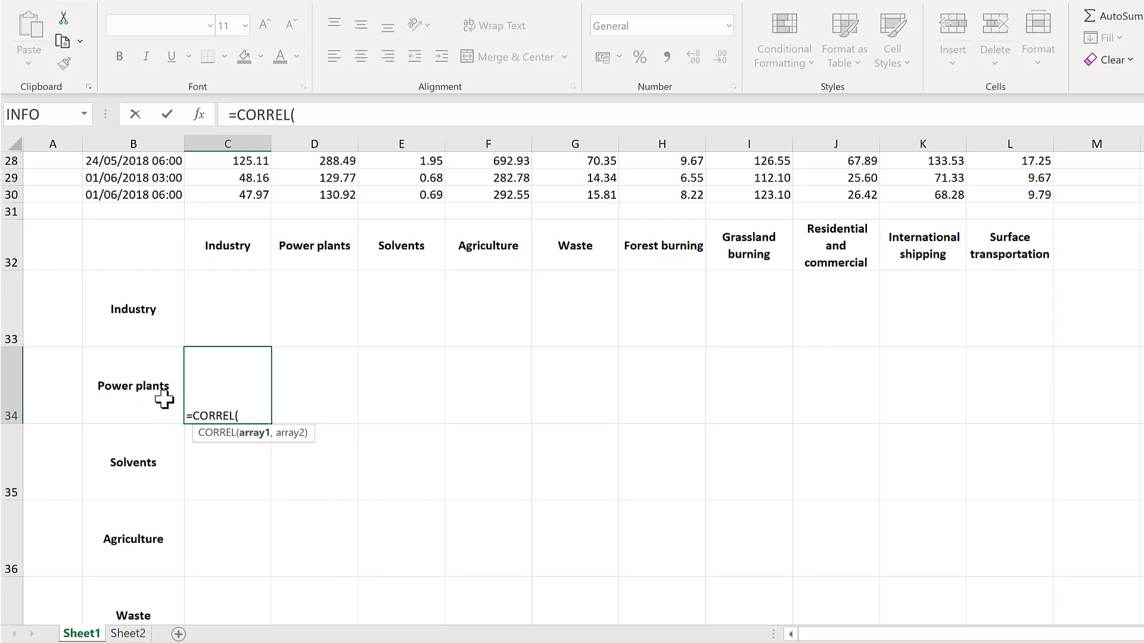
pyautogui.scroll(9, 284, 368)
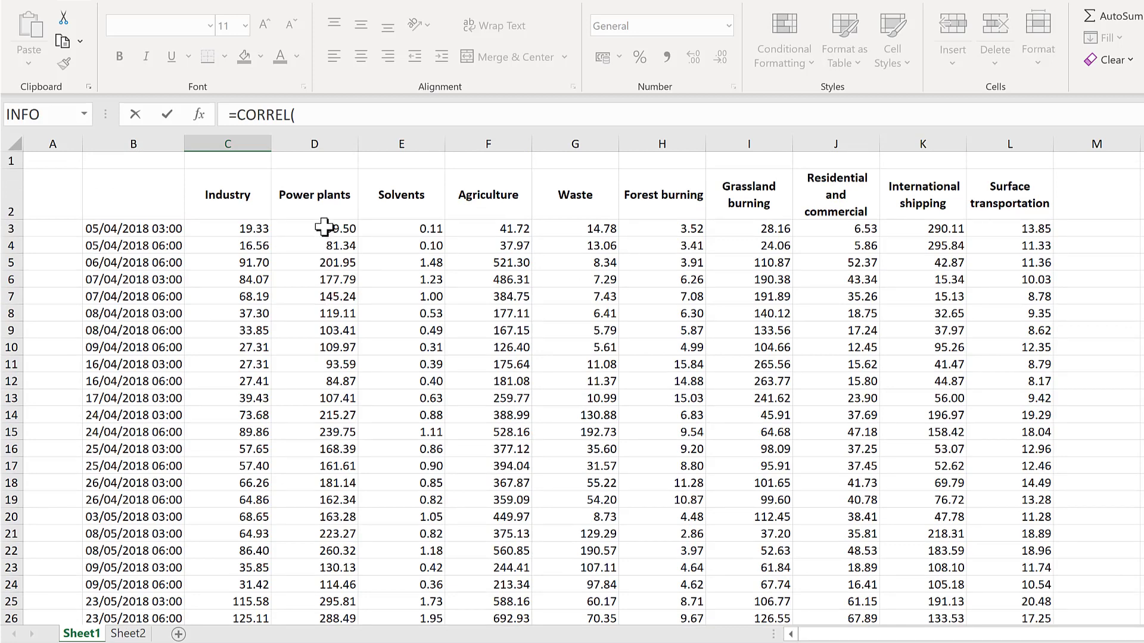
pyautogui.click(324, 227)
pyautogui.hotkey('ctrl', 'shift', 'Down')
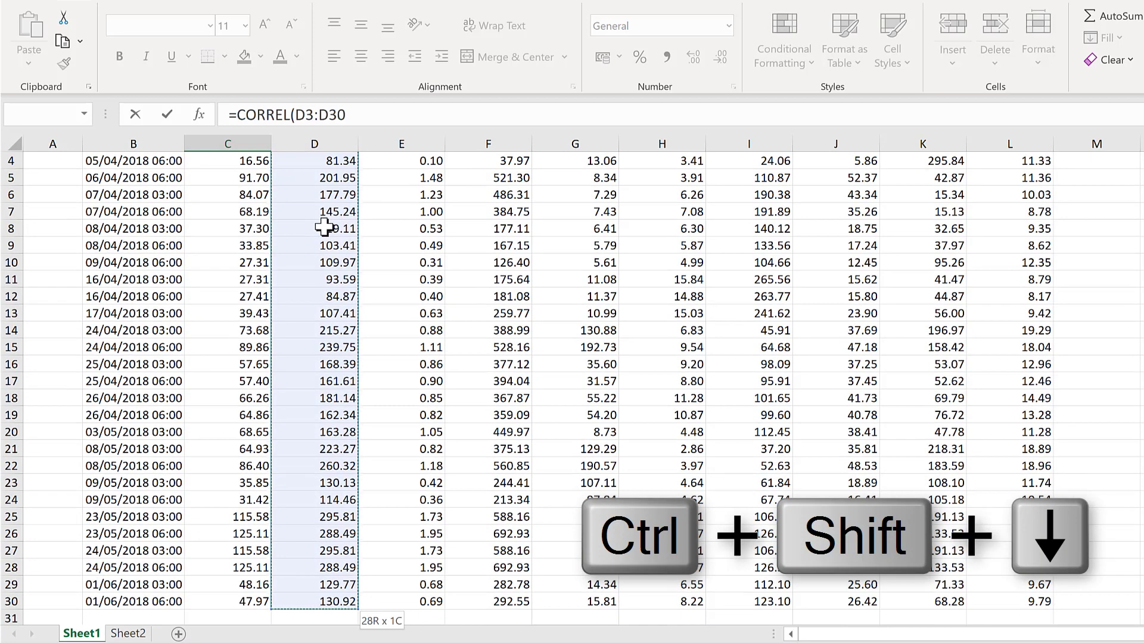
pyautogui.press('F4')
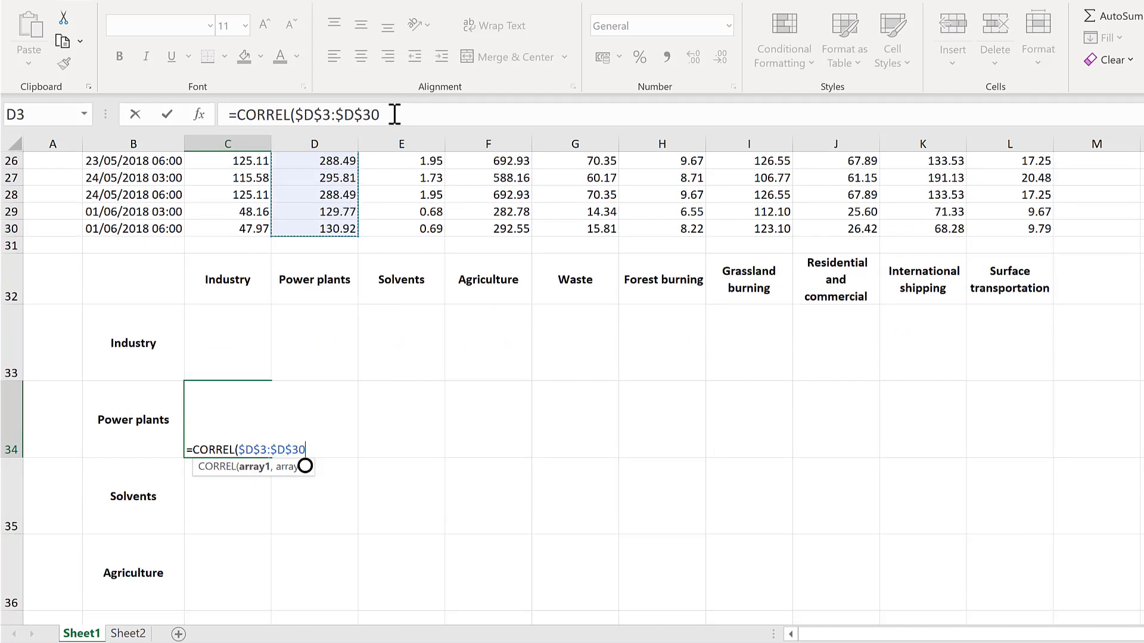
# Step: Add the Industry data as the second array with only its rows locked, C$3:C$30, and complete the formula
pyautogui.write(',')
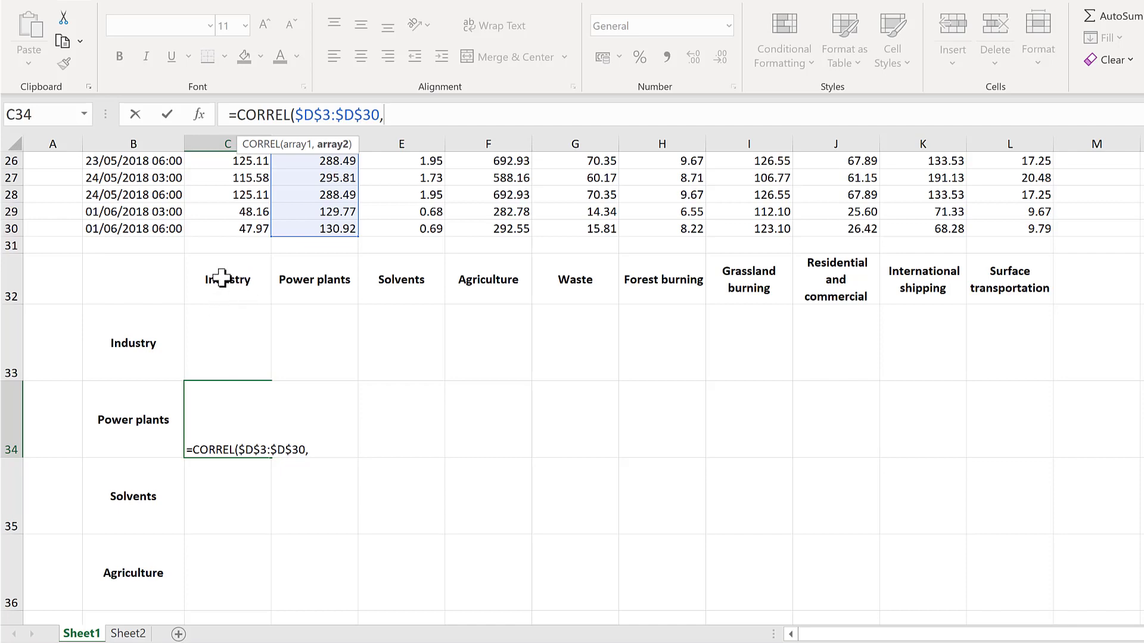
pyautogui.scroll(6, 297, 328)
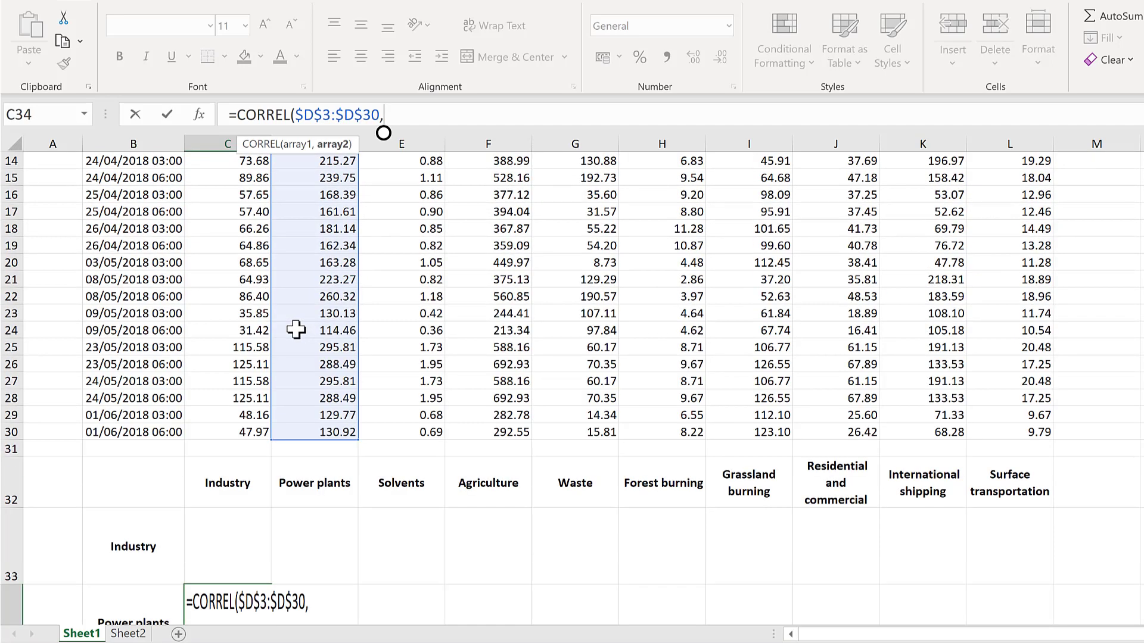
pyautogui.scroll(3, 296, 329)
pyautogui.click(220, 224)
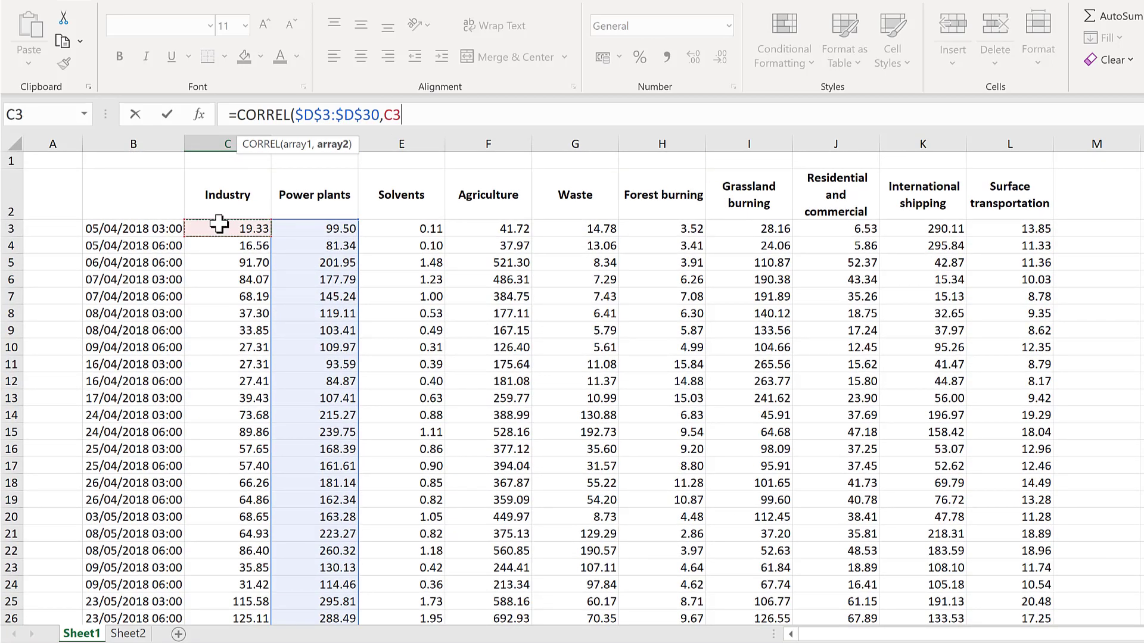
pyautogui.hotkey('ctrl', 'shift', 'Down')
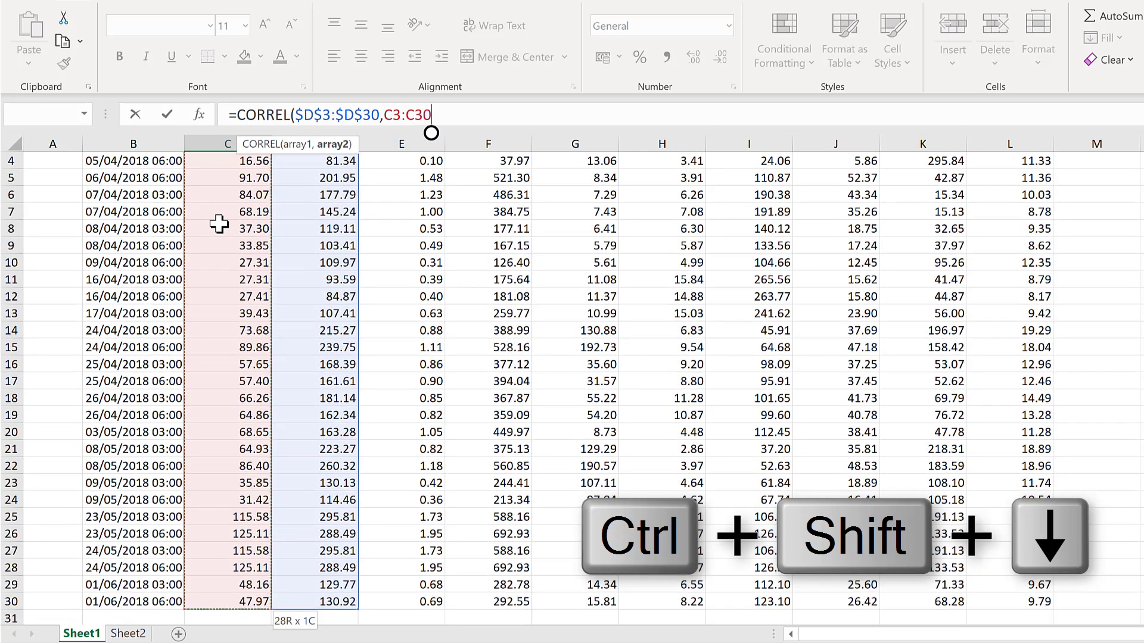
pyautogui.press('F4')
pyautogui.press('F4')
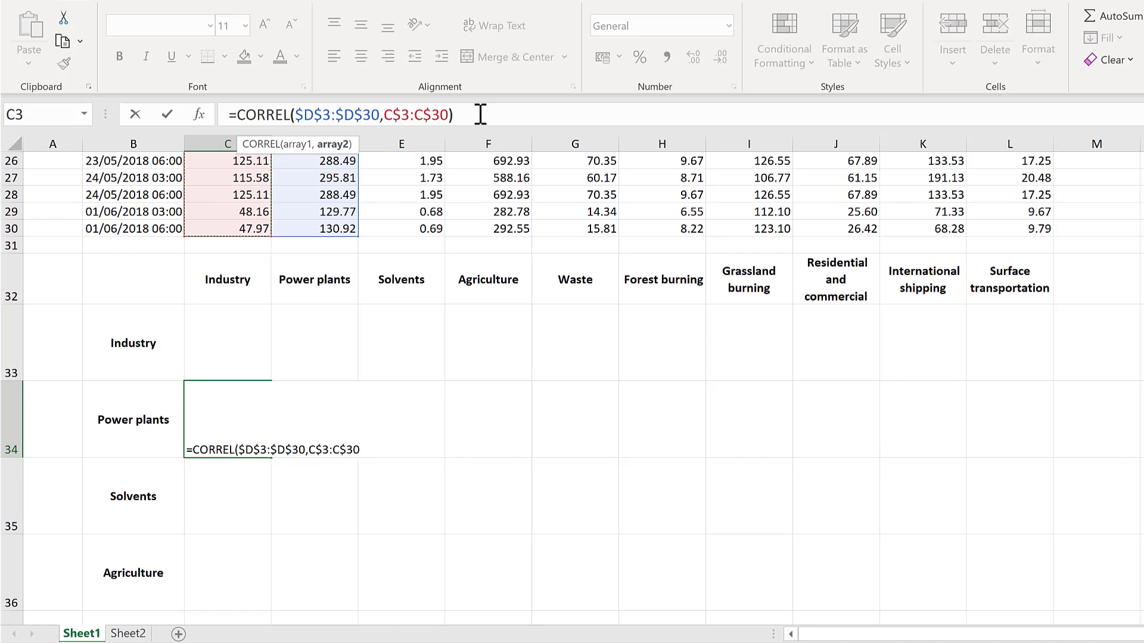
pyautogui.press('Return')
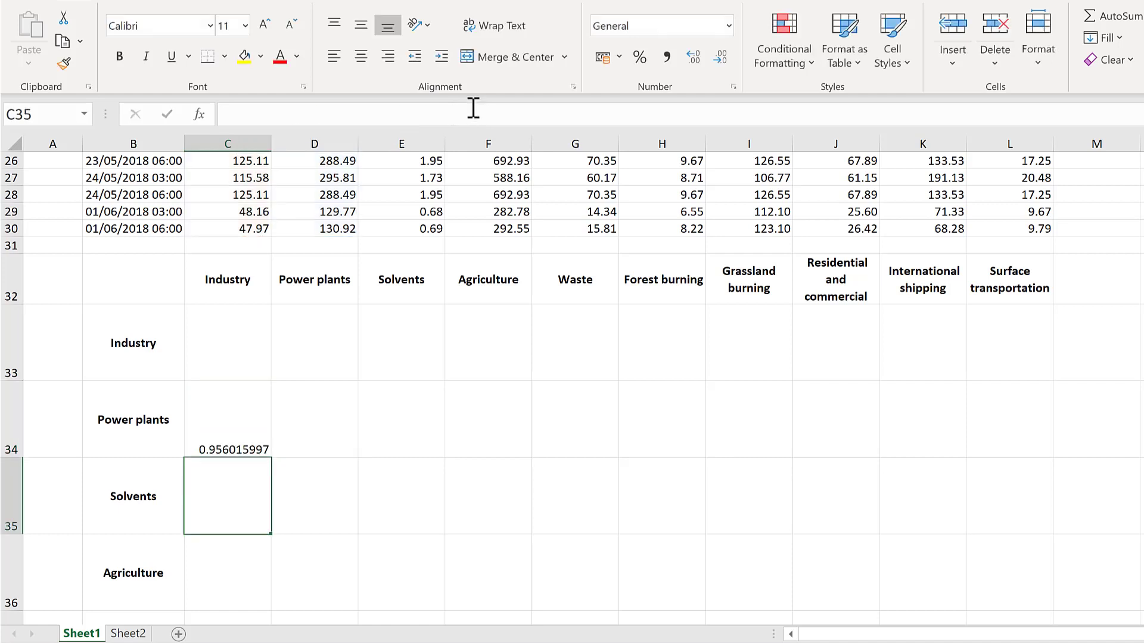
# Step: Format the correlation in C34 as bold, font size 12, with the Number format
pyautogui.click(245, 391)
pyautogui.click(122, 59)
pyautogui.click(264, 24)
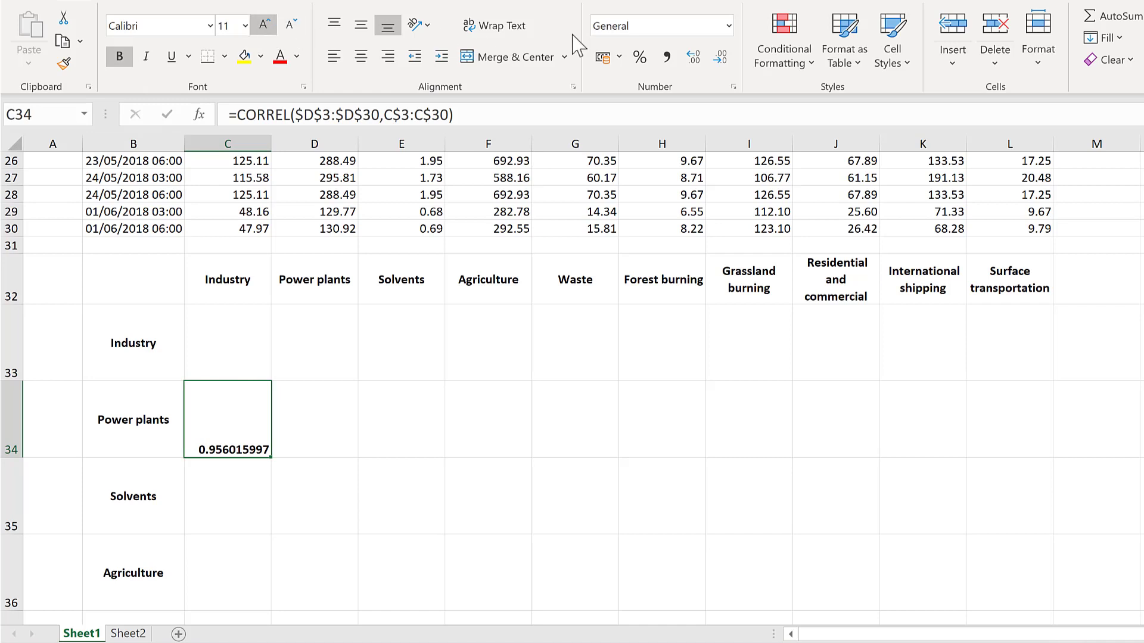
pyautogui.click(728, 25)
pyautogui.click(707, 102)
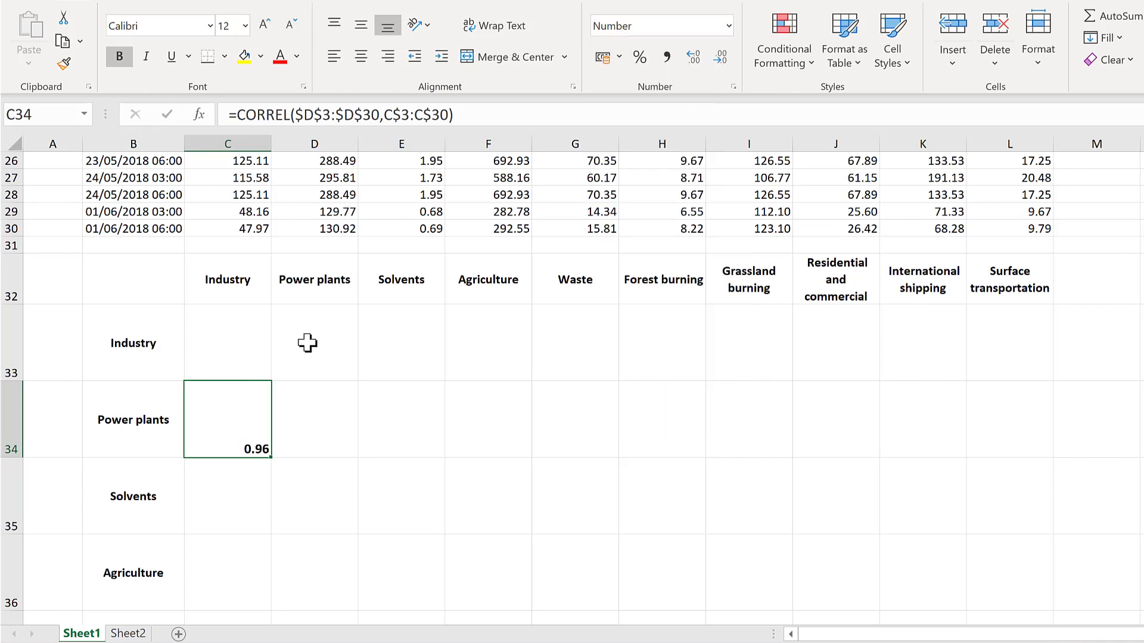
# Step: Fill the C34 formula down to C35 and move its first array to the Solvents data, $E$3:$E$30
pyautogui.moveTo(272, 459); pyautogui.dragTo(250, 512)
pyautogui.click(233, 493)
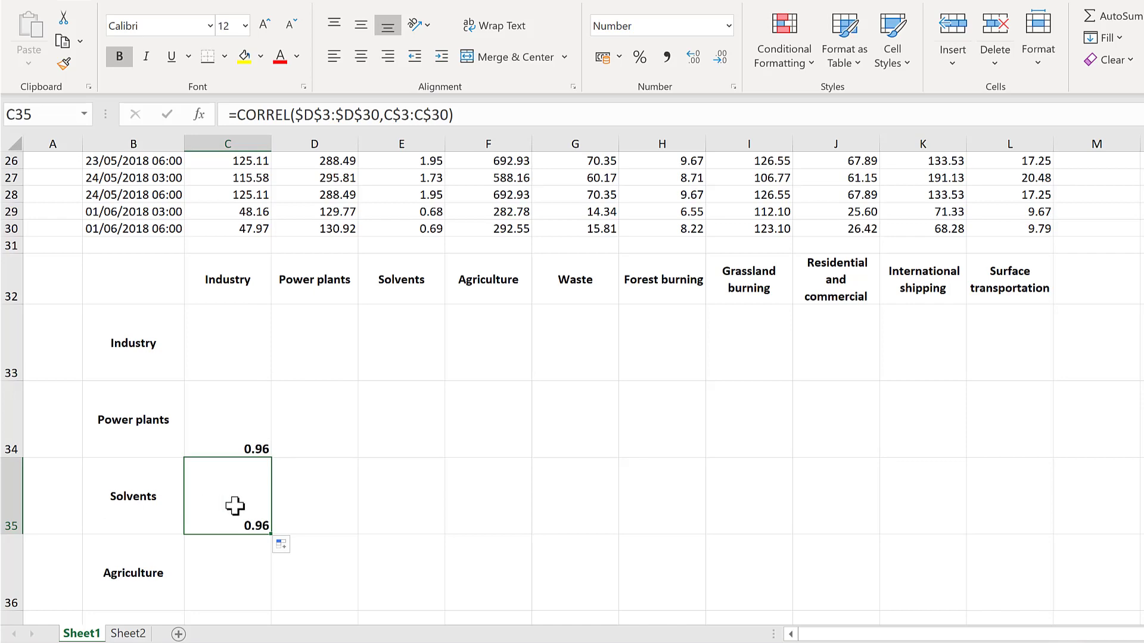
pyautogui.click(485, 112)
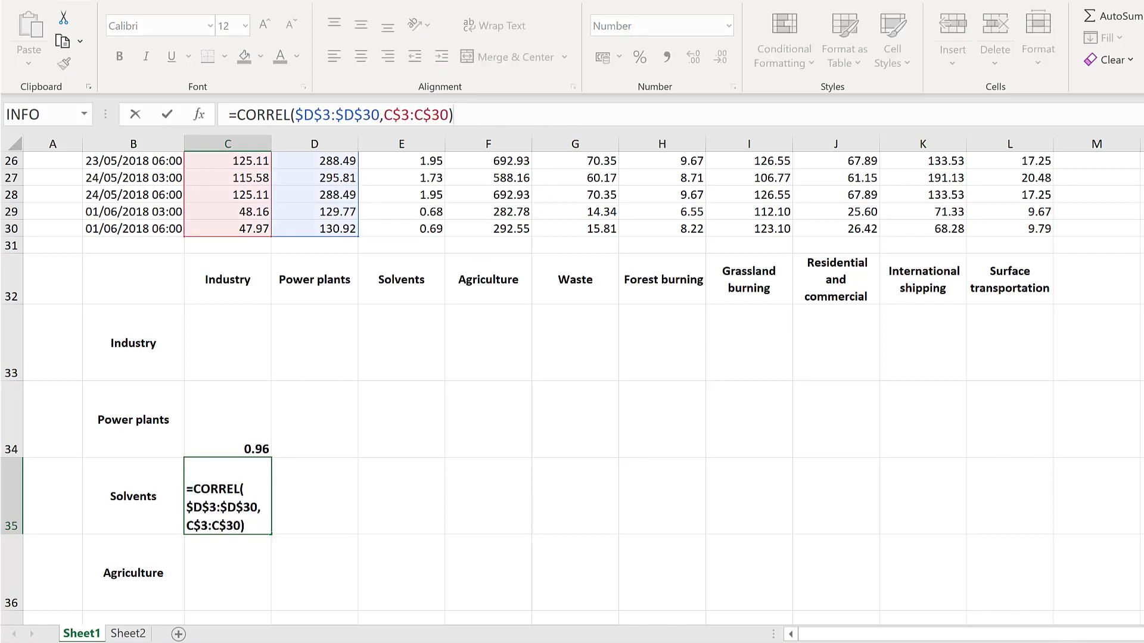
pyautogui.scroll(8, 571, 387)
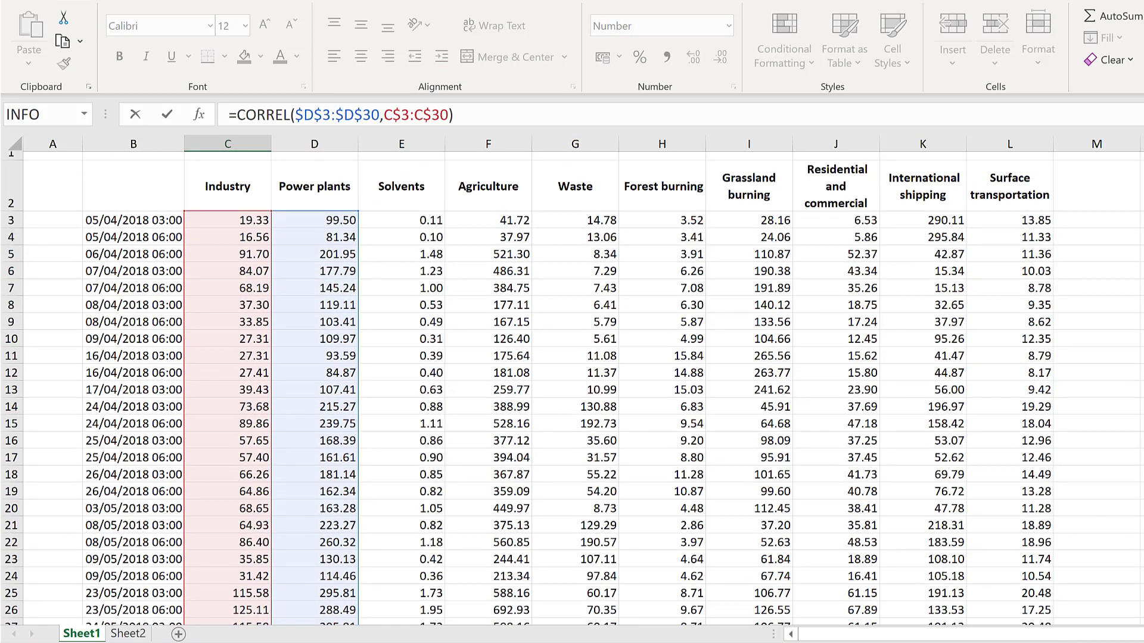
pyautogui.moveTo(268, 191); pyautogui.dragTo(395, 216)
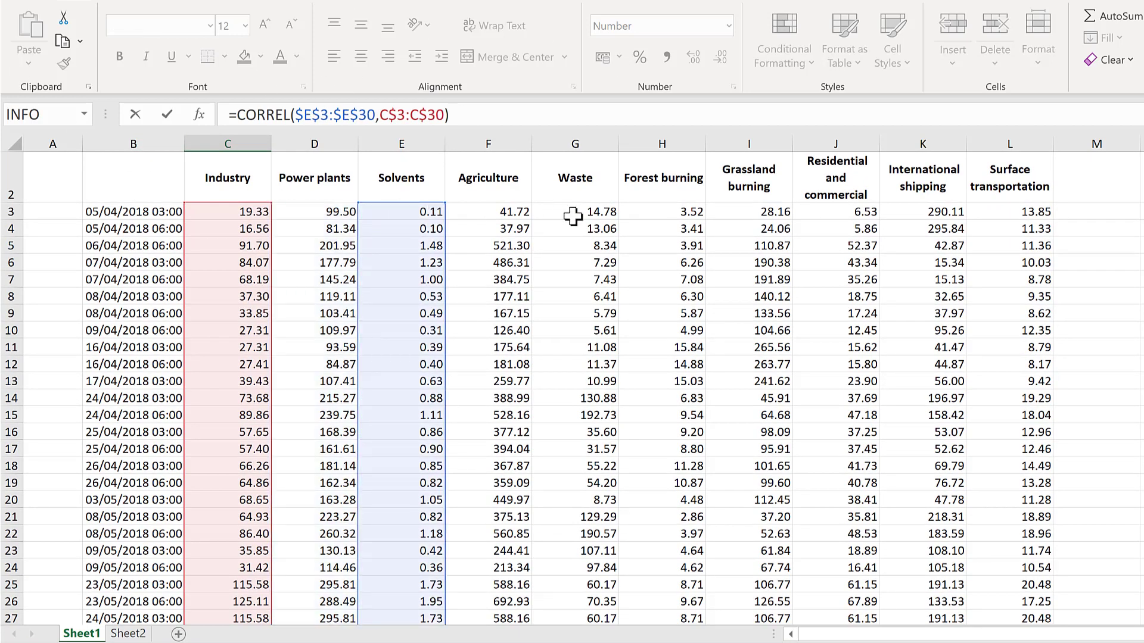
pyautogui.press('Return')
# Step: Fill the Solvents correlation formula from C35 down into C36 for the Agriculture row
pyautogui.scroll(-3, 516, 250)
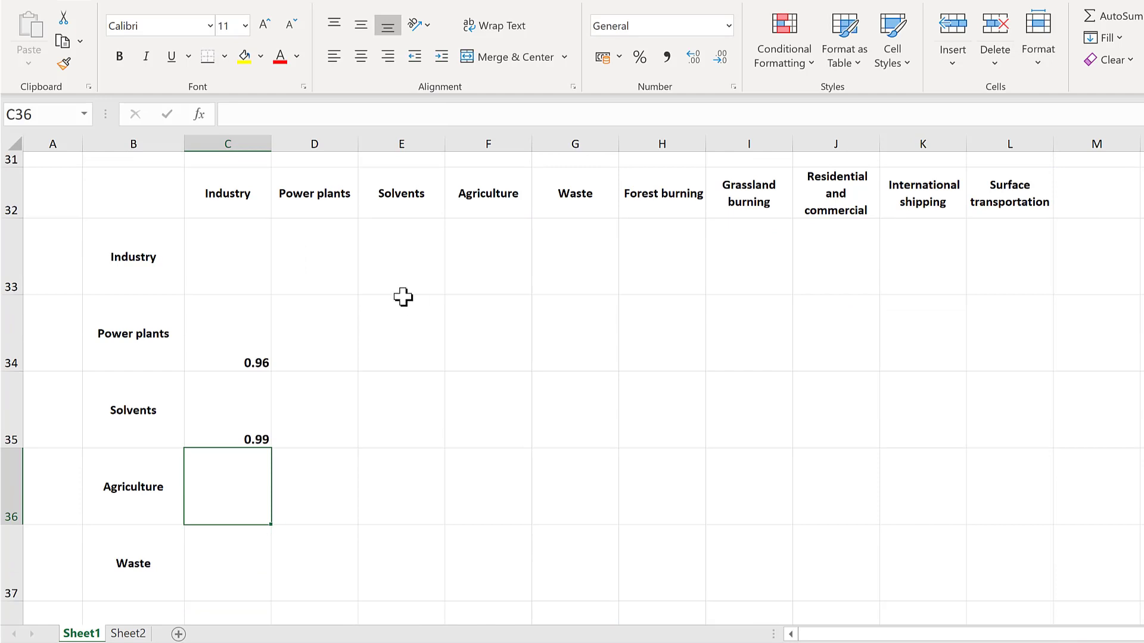
pyautogui.click(269, 428)
pyautogui.moveTo(267, 493); pyautogui.dragTo(248, 465)
pyautogui.click(248, 463)
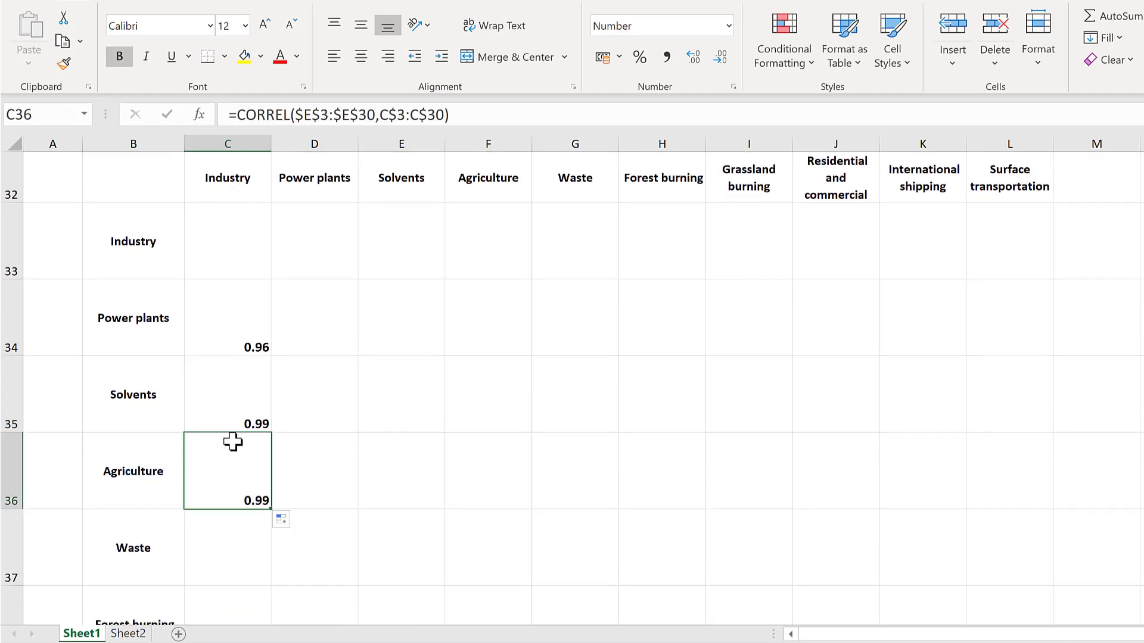
# Step: Change the first array of the C36 formula to the Agriculture data, $F$3:$F$30
pyautogui.click(464, 117)
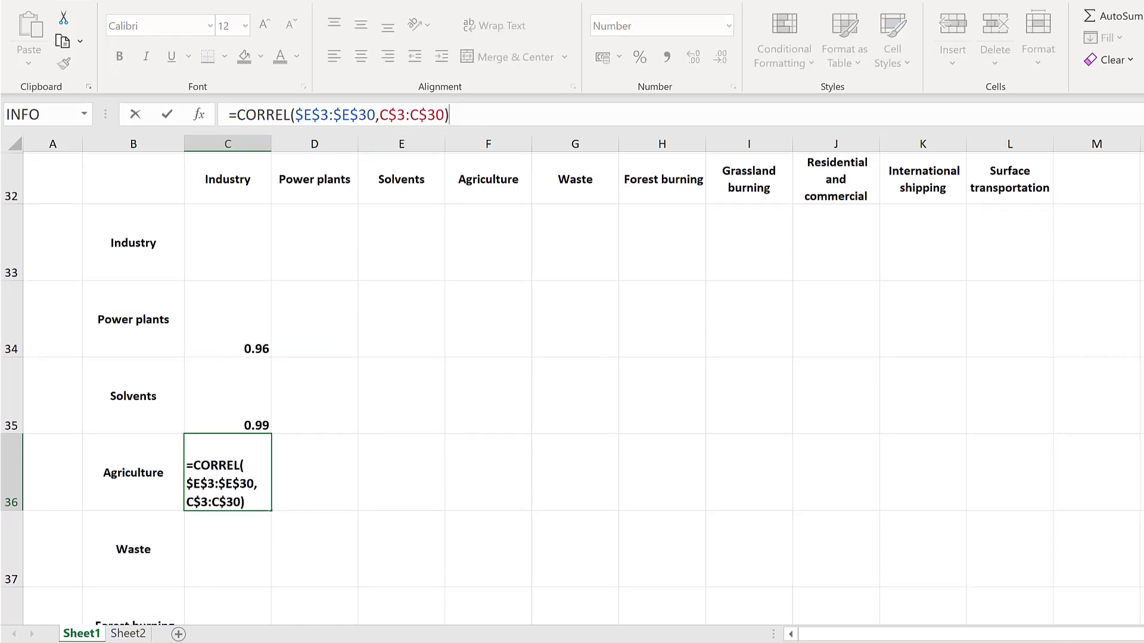
pyautogui.scroll(10, 298, 322)
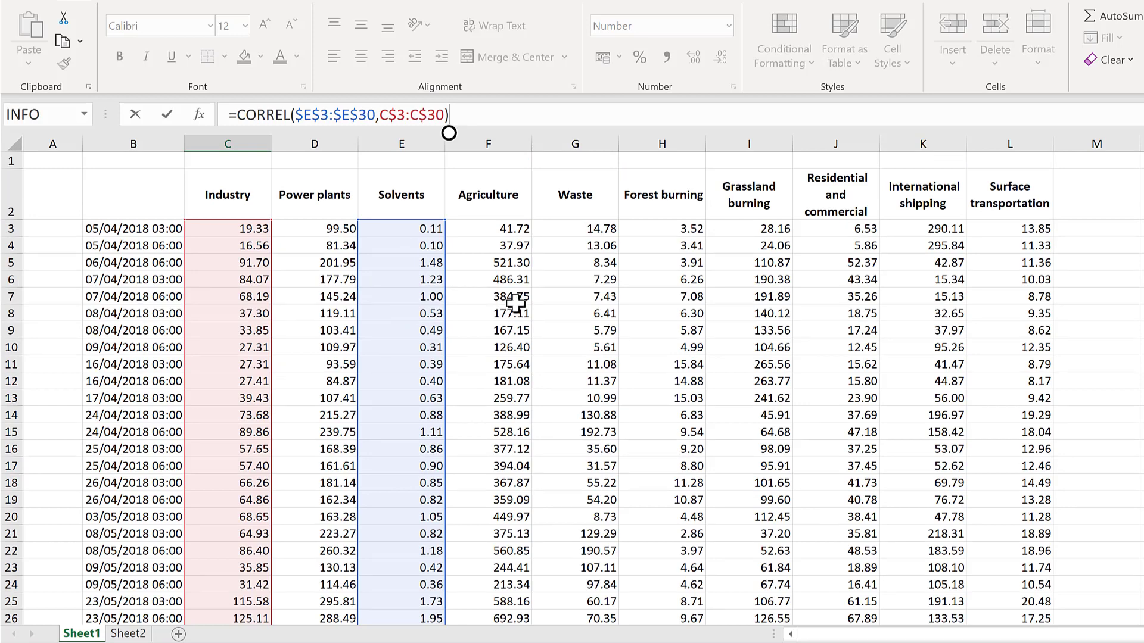
pyautogui.click(311, 115)
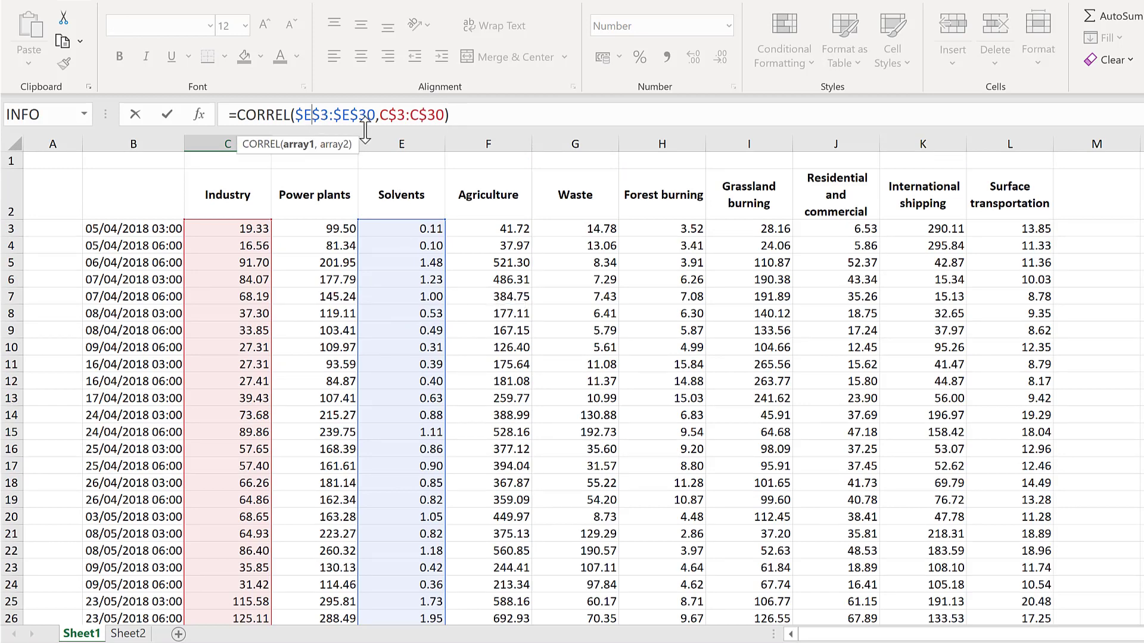
pyautogui.press('BackSpace')
pyautogui.write('F')
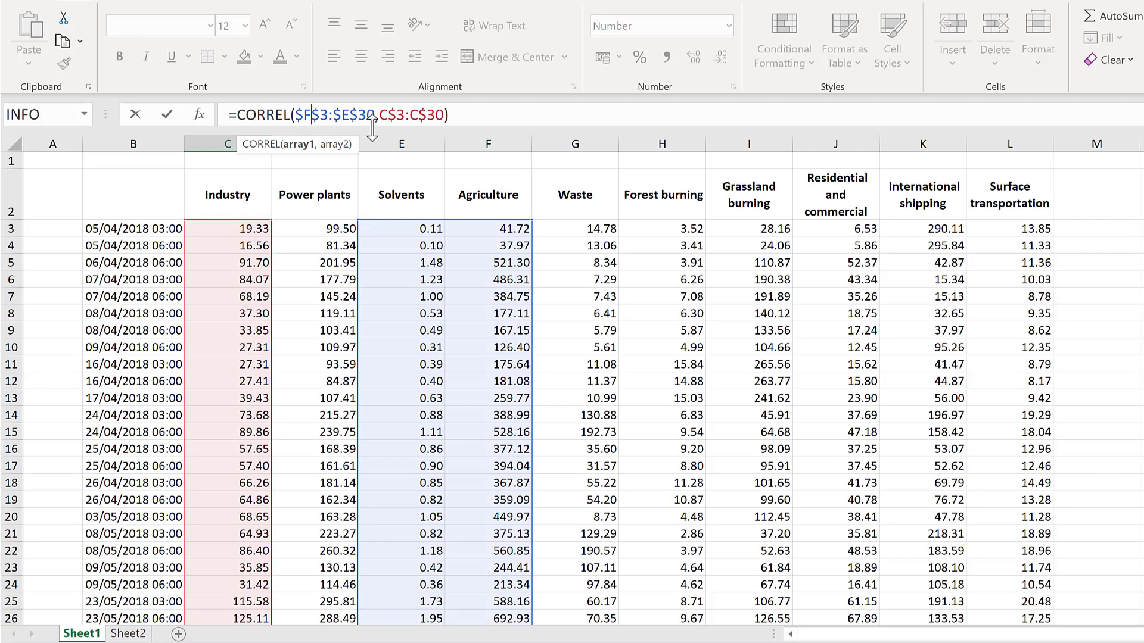
pyautogui.press('BackSpace')
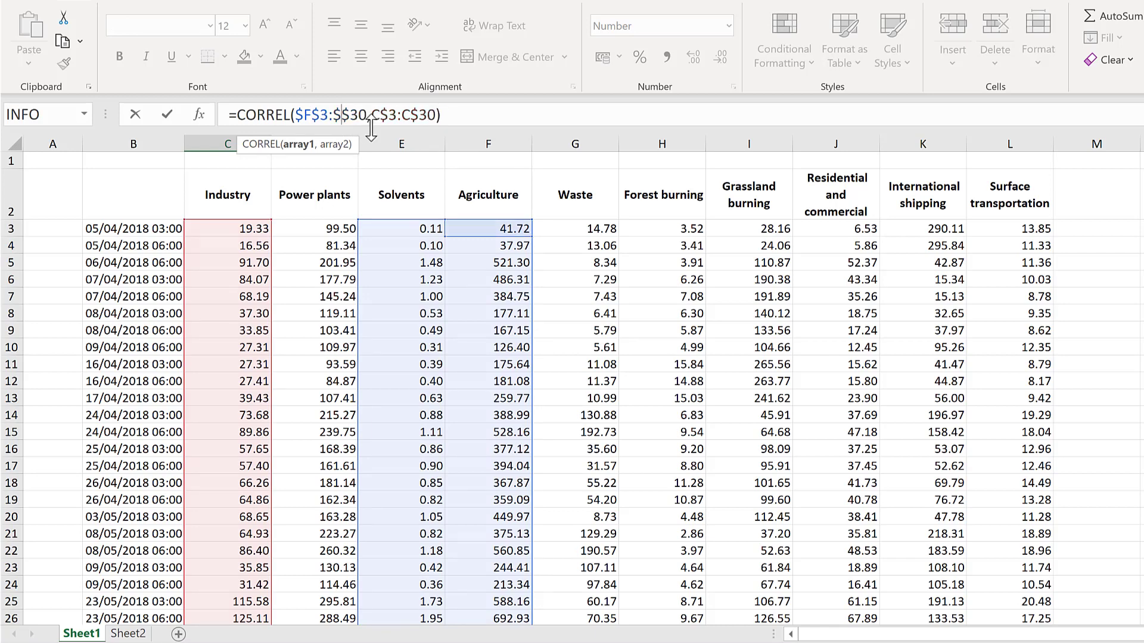
pyautogui.write('F')
pyautogui.press('Return')
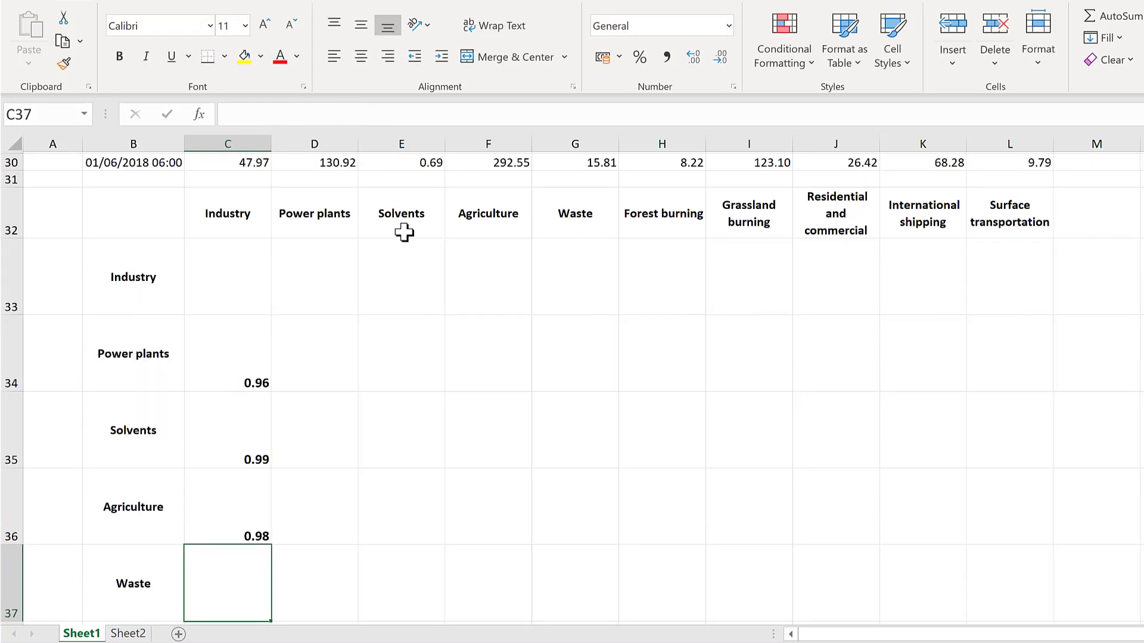
# Step: Fill the C36 formula down through C42, the Surface transportation row
pyautogui.scroll(-2, 395, 274)
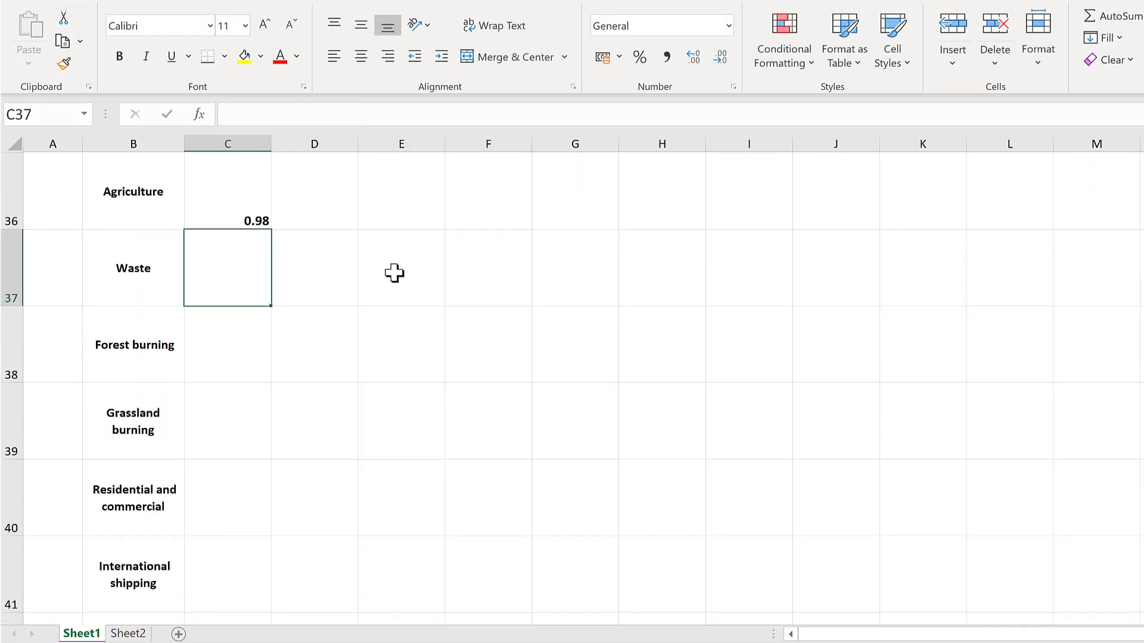
pyautogui.click(243, 208)
pyautogui.scroll(2, 309, 273)
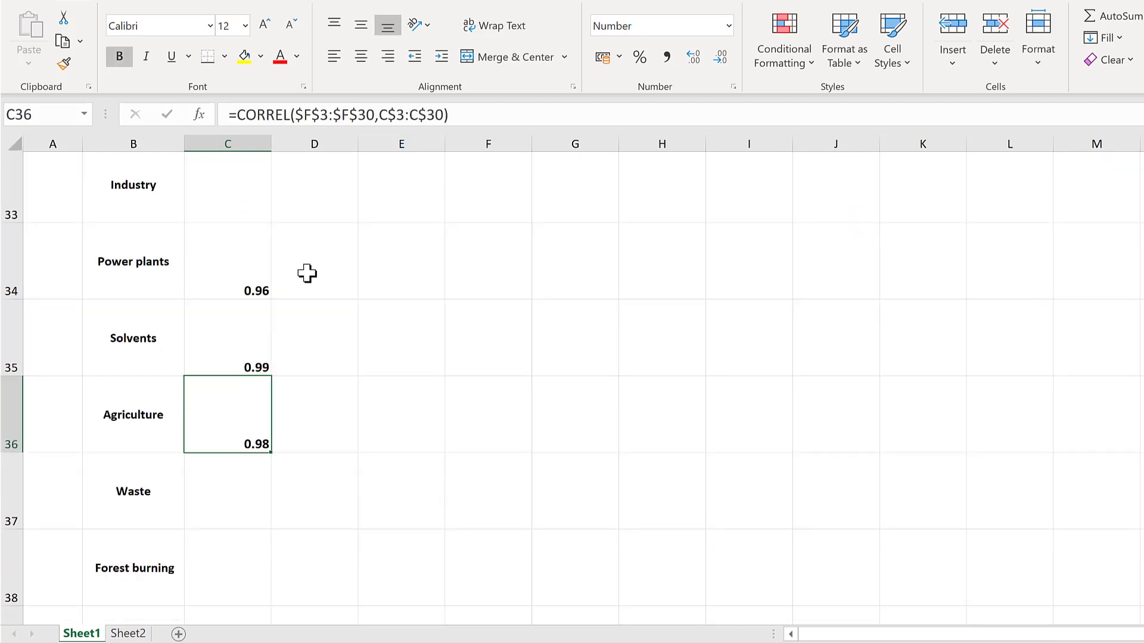
pyautogui.scroll(-2, 241, 391)
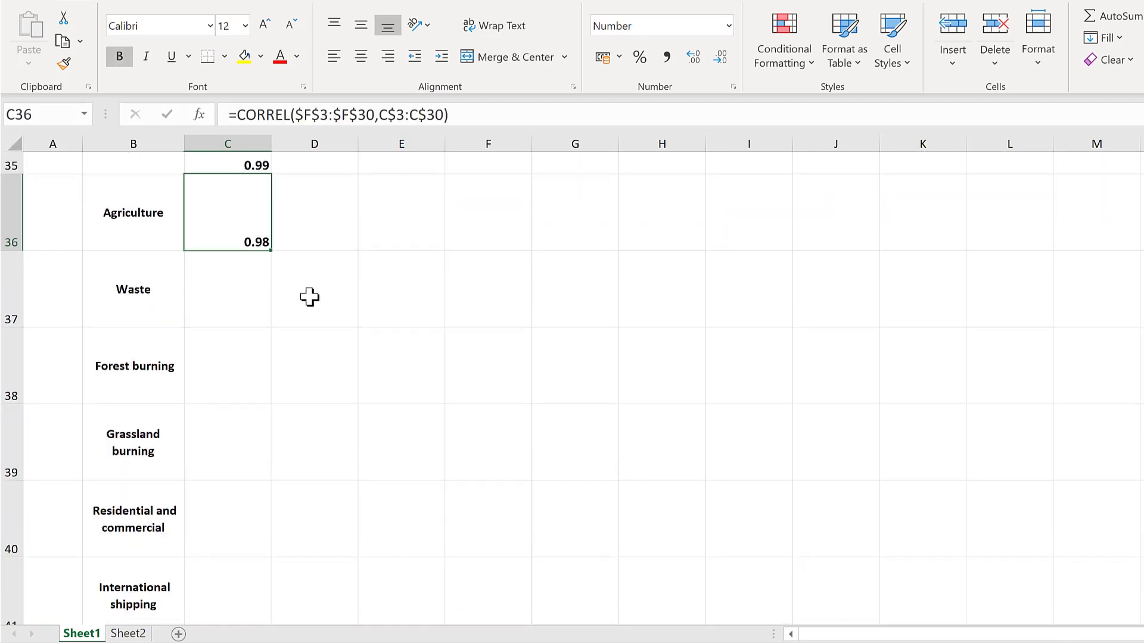
pyautogui.moveTo(269, 327); pyautogui.dragTo(224, 512)
pyautogui.hotkey('ctrl', 'd')
pyautogui.click(297, 234)
# Step: Change the first array of the Waste formula in C37 to column G, $G$3:$G$30
pyautogui.scroll(2, 337, 288)
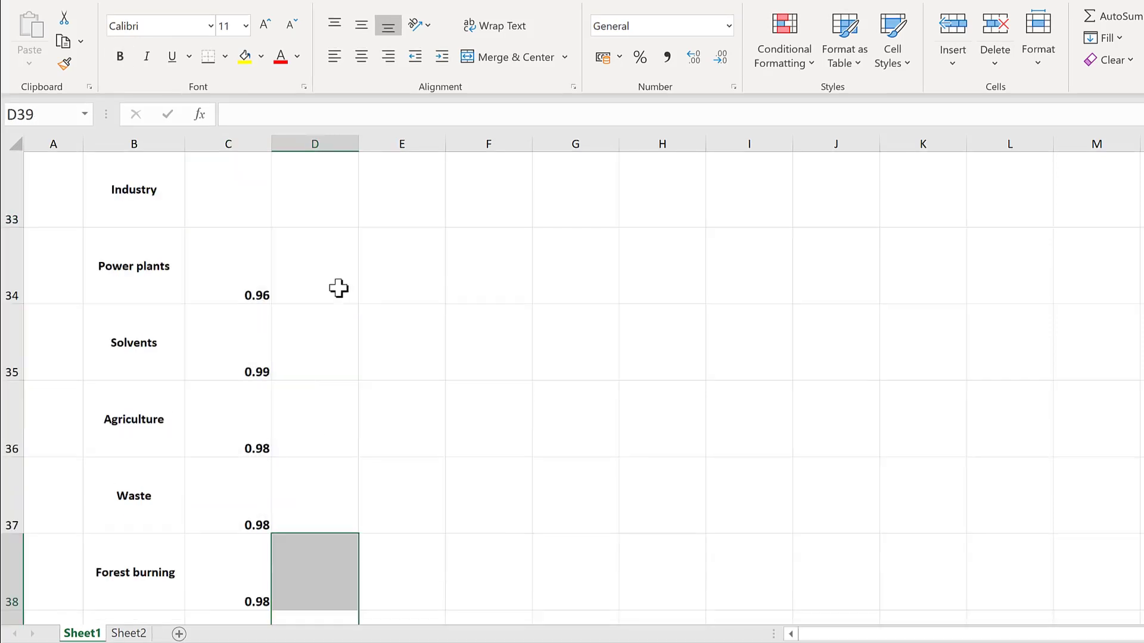
pyautogui.press('Left')
pyautogui.press('Up')
pyautogui.press('Up')
pyautogui.click(227, 459)
pyautogui.click(237, 542)
pyautogui.click(314, 114)
pyautogui.press('BackSpace')
pyautogui.write('G')
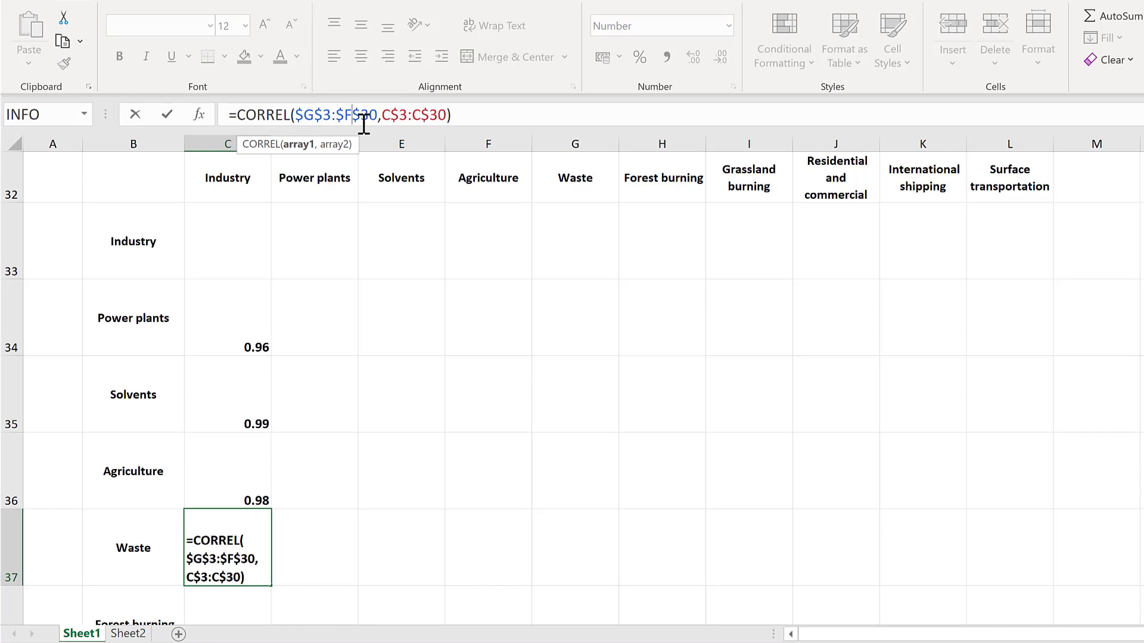
pyautogui.press('Return')
# Step: Change the first arrays in C38 and C39 to the Forest burning data in column H and the Grassland burning data in column I
pyautogui.click(313, 115)
pyautogui.press('BackSpace')
pyautogui.write('H')
pyautogui.press('Return')
pyautogui.click(312, 115)
pyautogui.press('BackSpace')
pyautogui.write('I')
pyautogui.press('Return')
# Step: Change the first arrays in C40 and C41 to the Residential and commercial data in column J and the International shipping data in column K
pyautogui.click(312, 115)
pyautogui.press('BackSpace')
pyautogui.write('J')
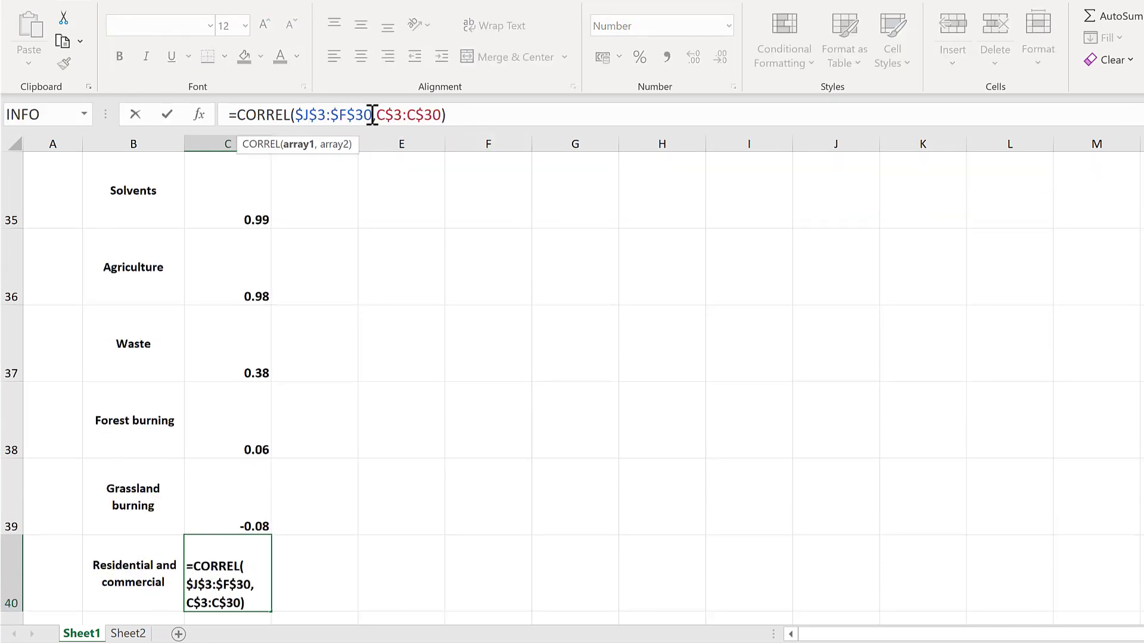
pyautogui.press('Return')
pyautogui.click(314, 115)
pyautogui.press('BackSpace')
pyautogui.write('K')
pyautogui.press('Return')
# Step: Change the first array of the Surface transportation formula in C42 to the column L data
pyautogui.click(313, 115)
pyautogui.press('BackSpace')
pyautogui.write('L')
pyautogui.press('Return')
pyautogui.click(327, 357)
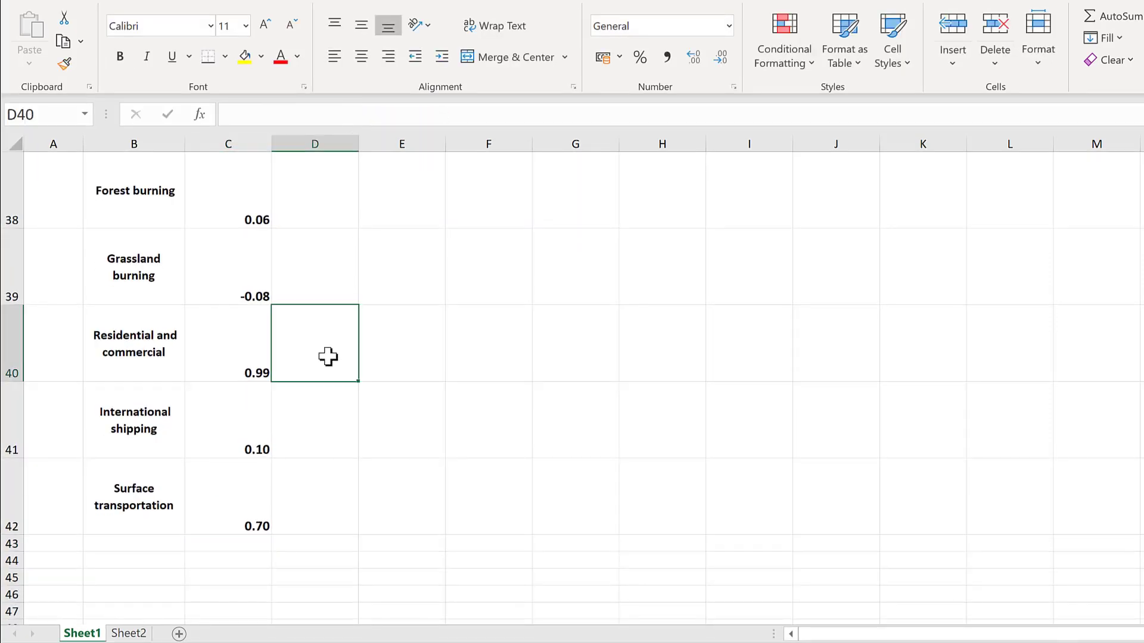
# Step: Select the data from Power plants to Surface transportation, D3:L30, and start creating Line sparklines from it
pyautogui.scroll(3, 327, 356)
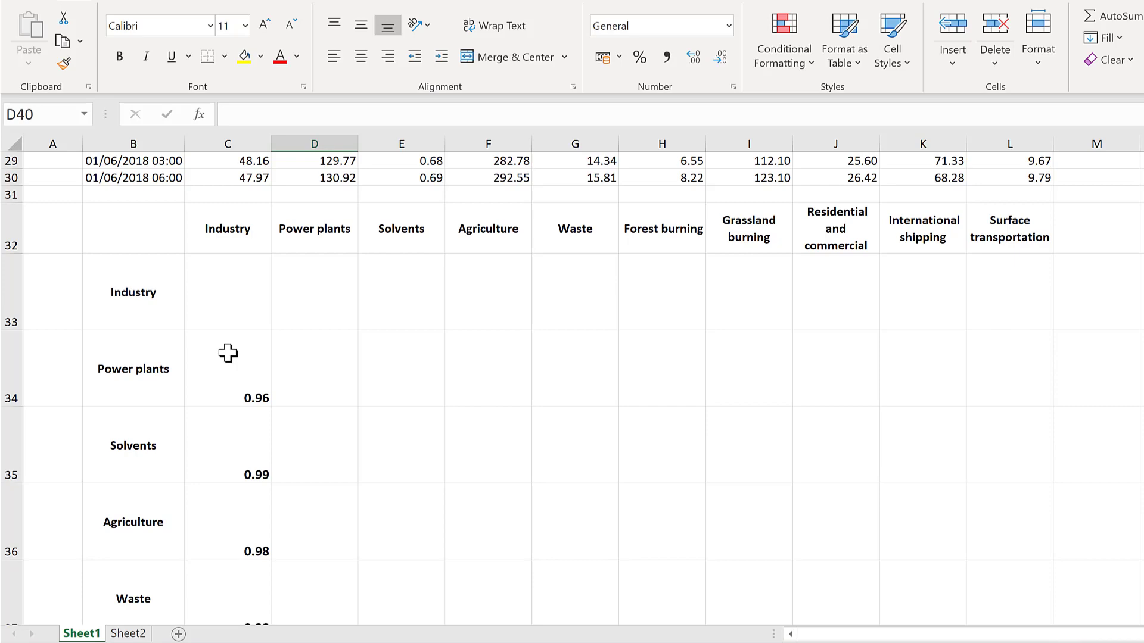
pyautogui.scroll(7, 299, 347)
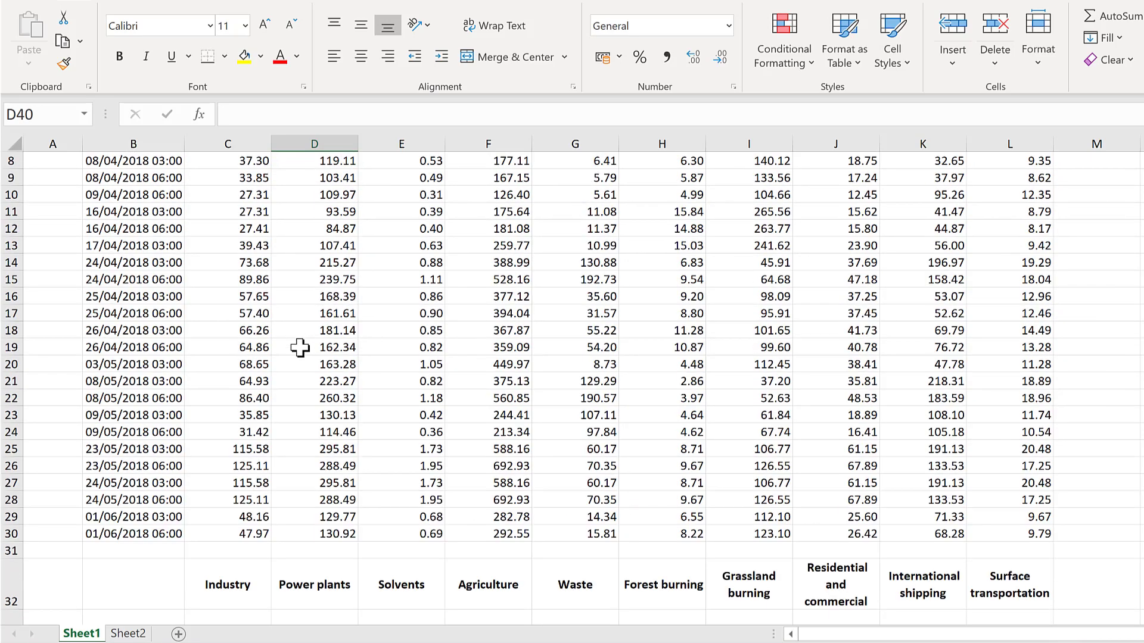
pyautogui.scroll(2, 299, 348)
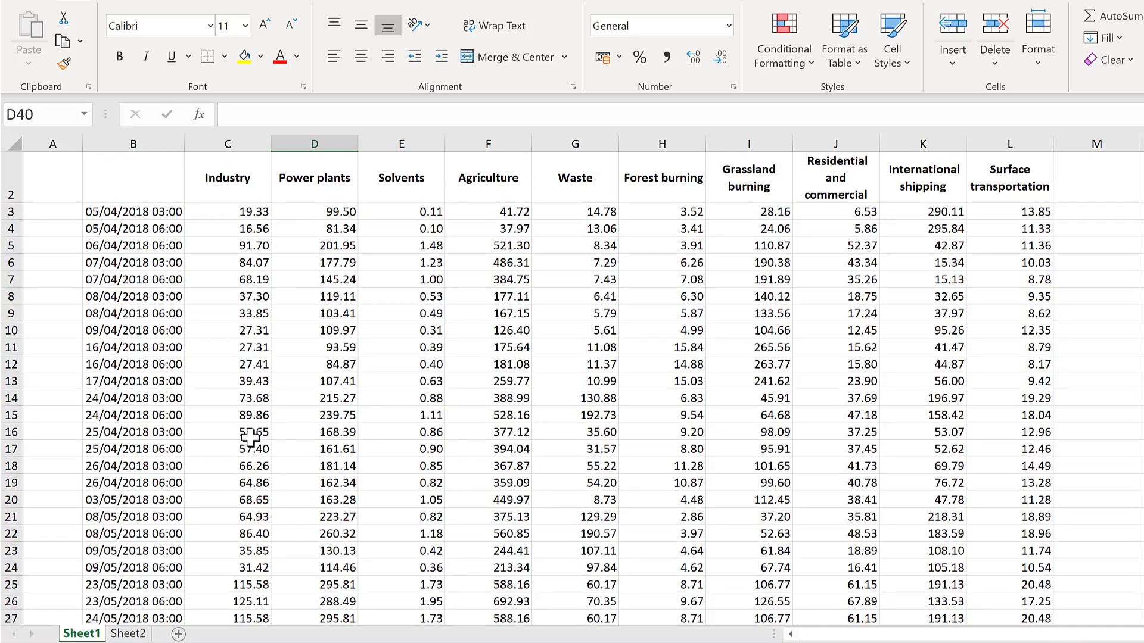
pyautogui.moveTo(311, 216); pyautogui.dragTo(1014, 583)
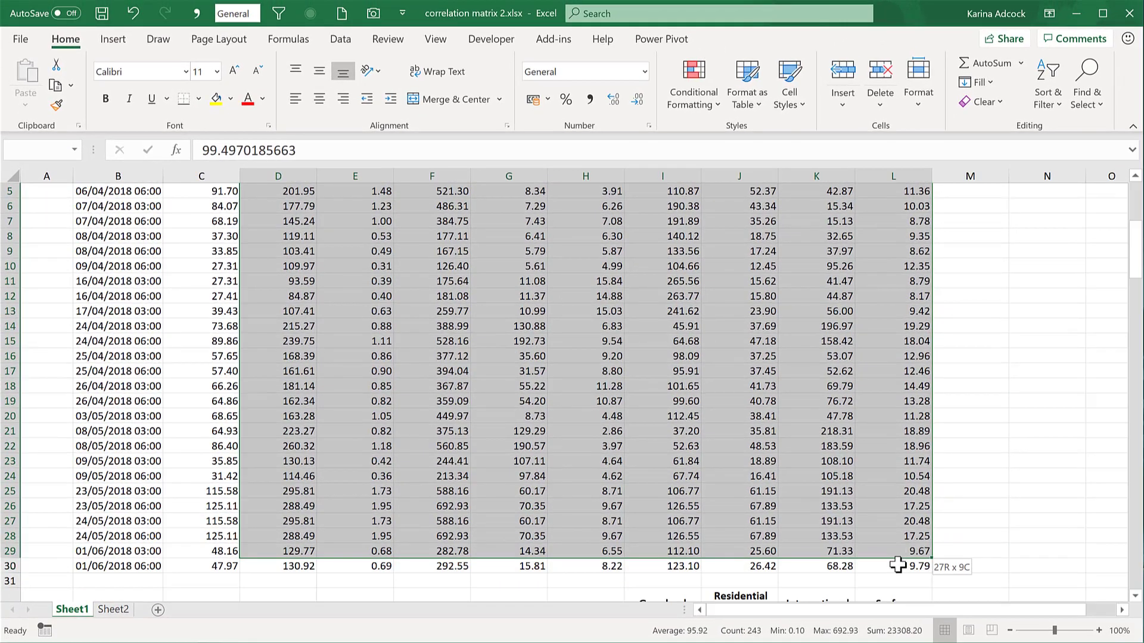
pyautogui.moveTo(898, 566); pyautogui.dragTo(898, 566)
pyautogui.click(113, 39)
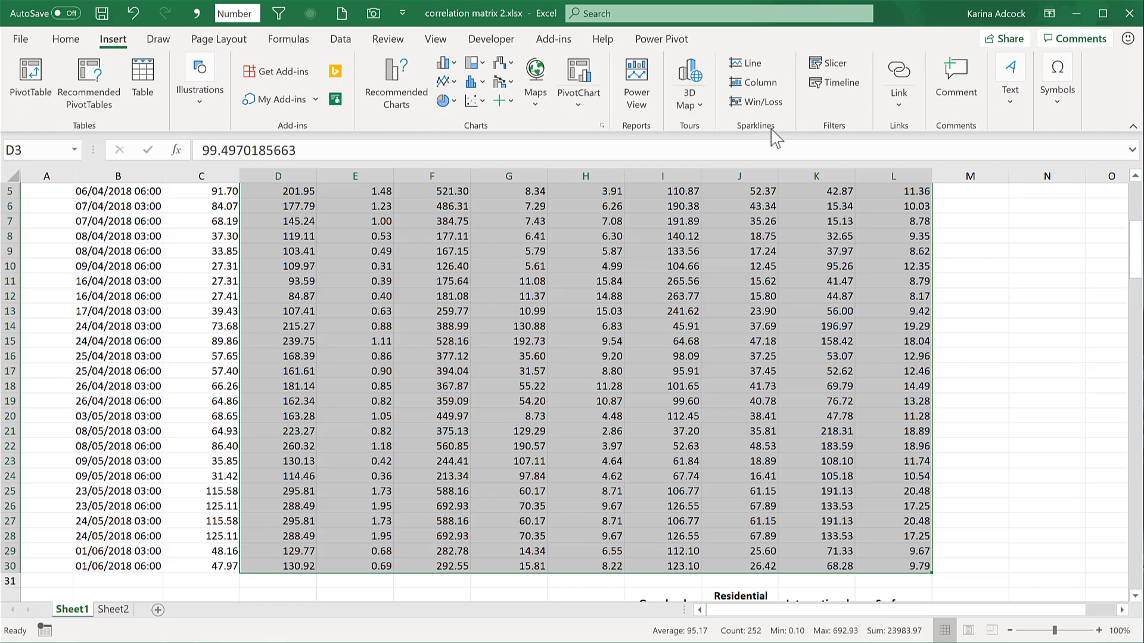
pyautogui.click(753, 65)
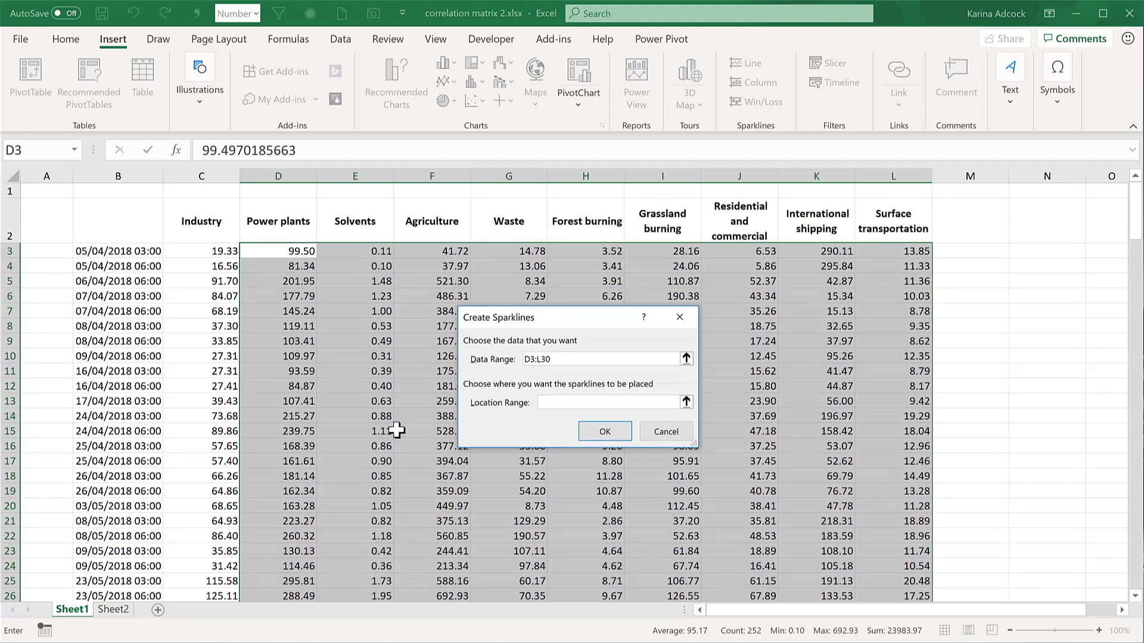
# Step: Set the sparklines' location range to $C$34:$C$42 and create them
pyautogui.scroll(-8, 549, 402)
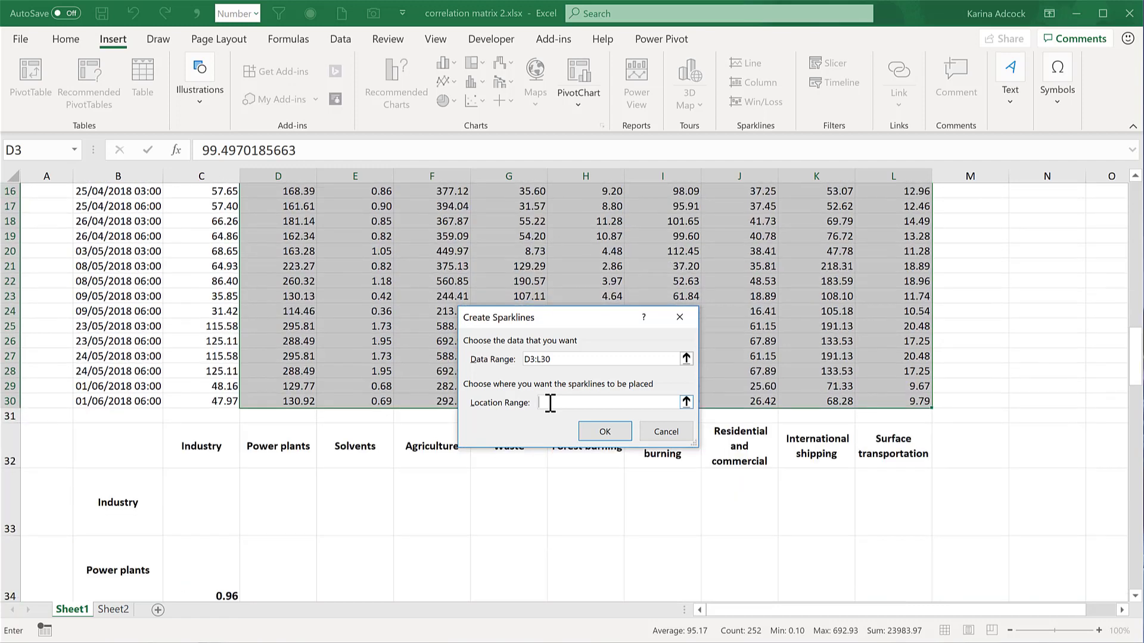
pyautogui.scroll(-2, 235, 365)
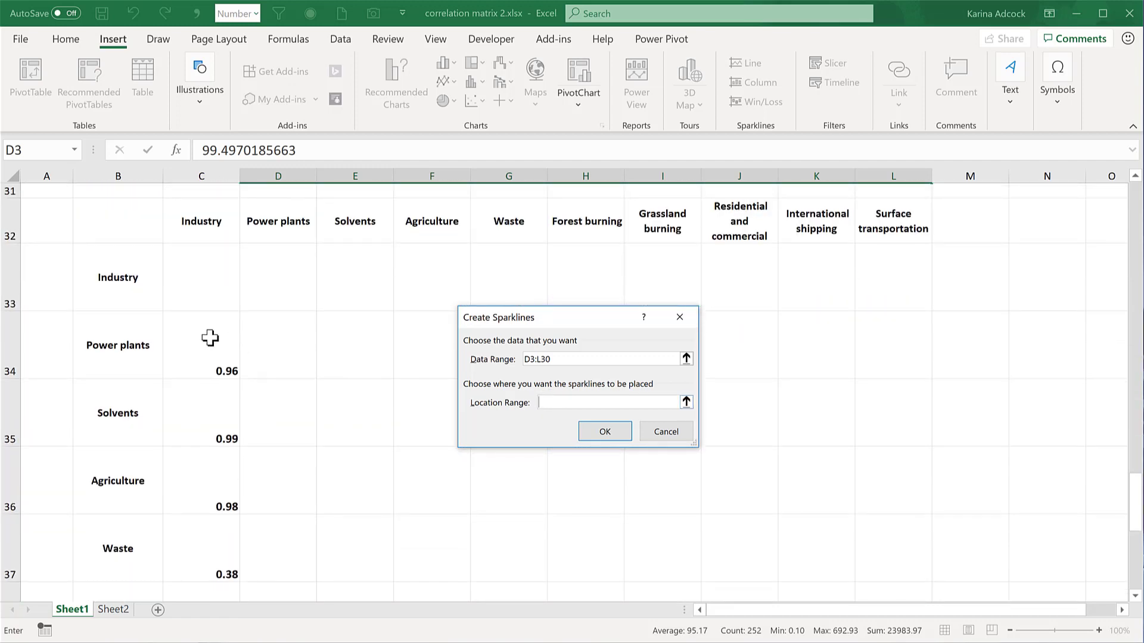
pyautogui.moveTo(208, 337); pyautogui.dragTo(205, 401)
pyautogui.moveTo(208, 455); pyautogui.dragTo(207, 516)
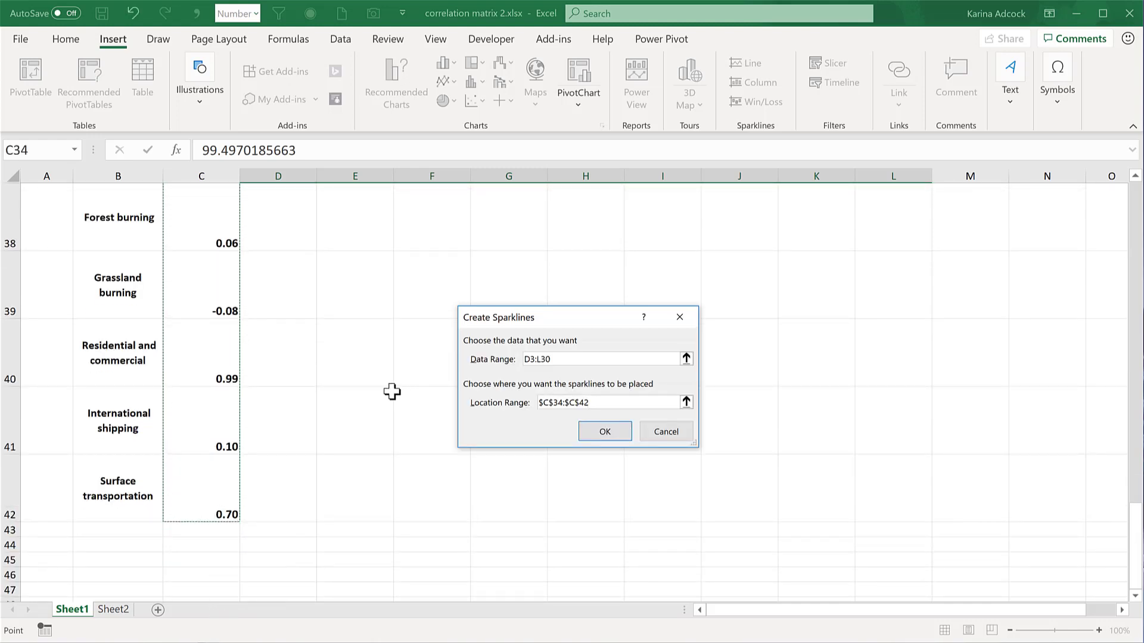
pyautogui.scroll(4, 392, 391)
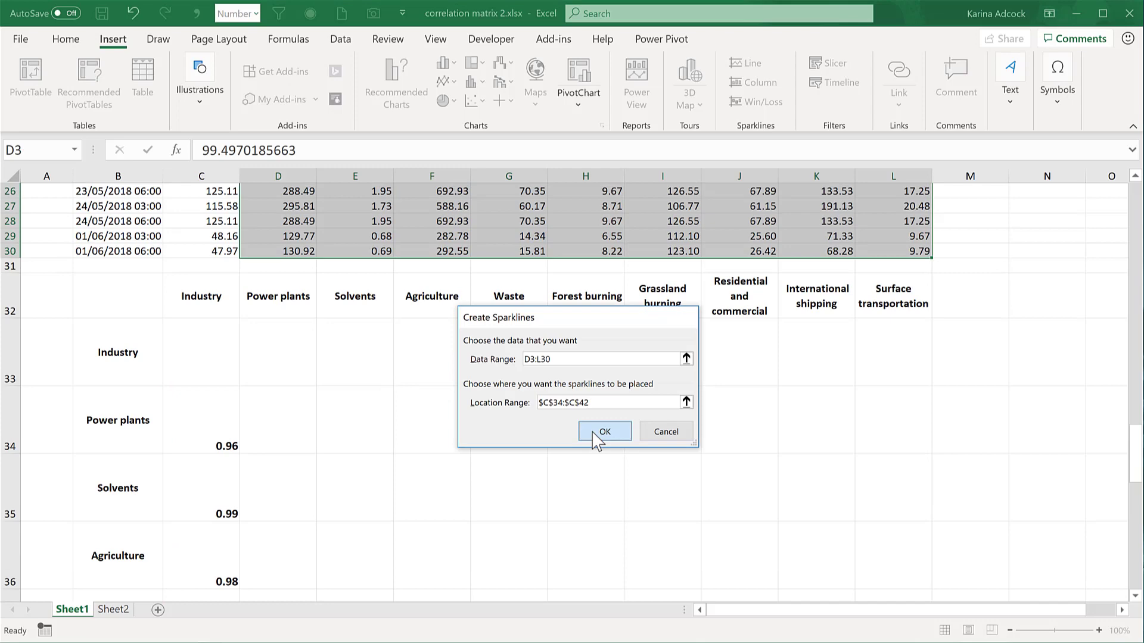
pyautogui.click(596, 439)
# Step: Switch the C34:C42 sparklines to a date axis, using the Industry data C3:C30 as the date range
pyautogui.scroll(-1, 208, 363)
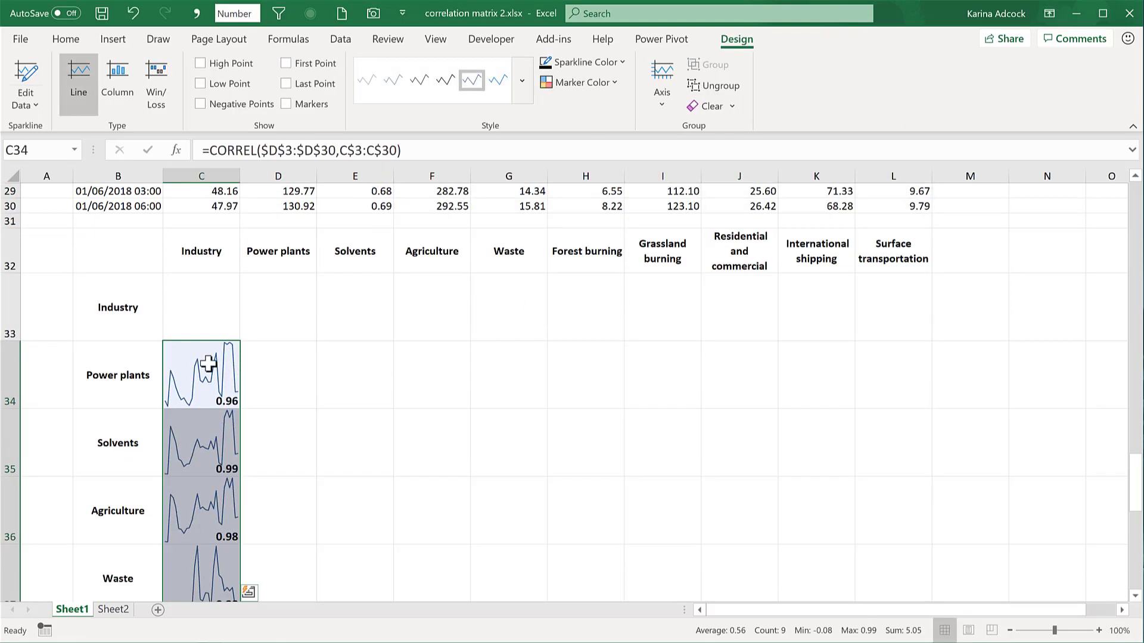
pyautogui.scroll(-3, 196, 450)
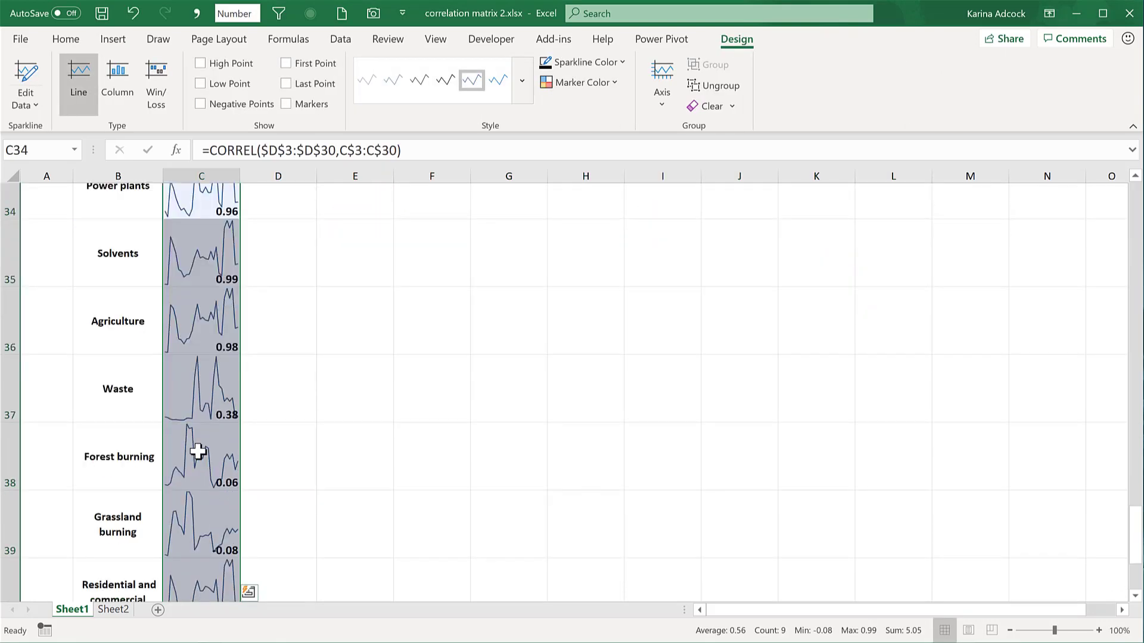
pyautogui.scroll(2, 197, 451)
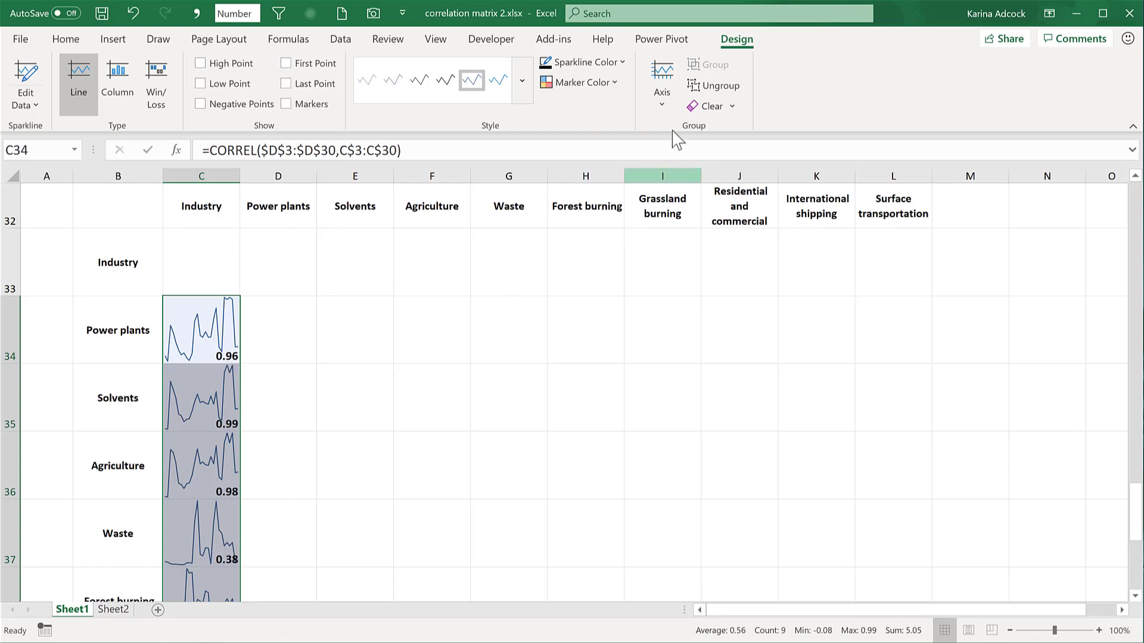
pyautogui.click(663, 95)
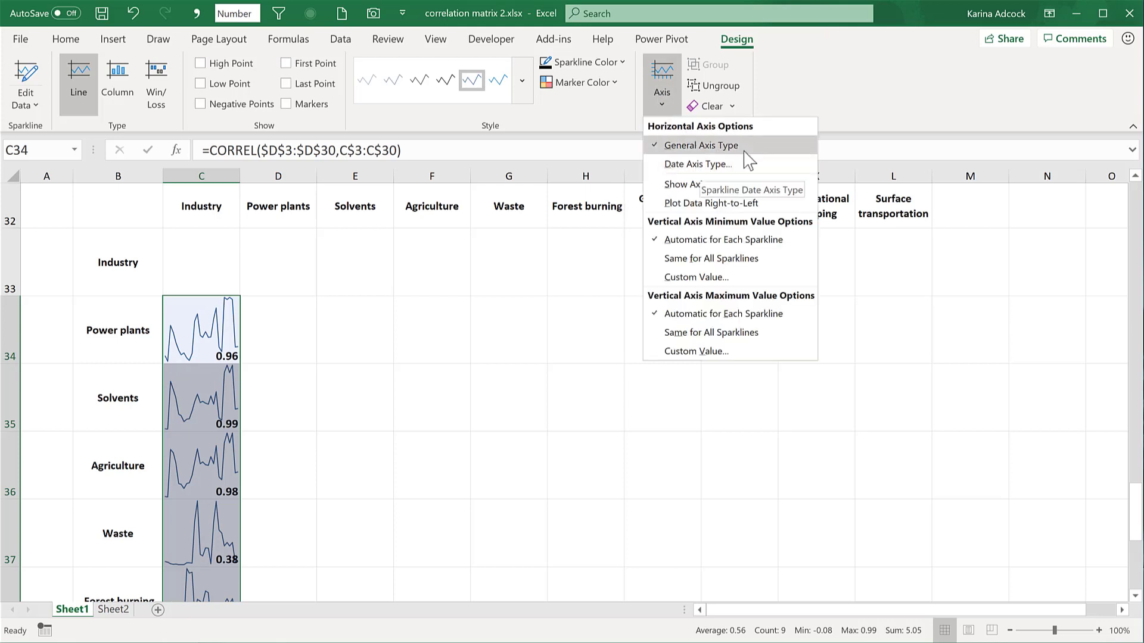
pyautogui.click(718, 165)
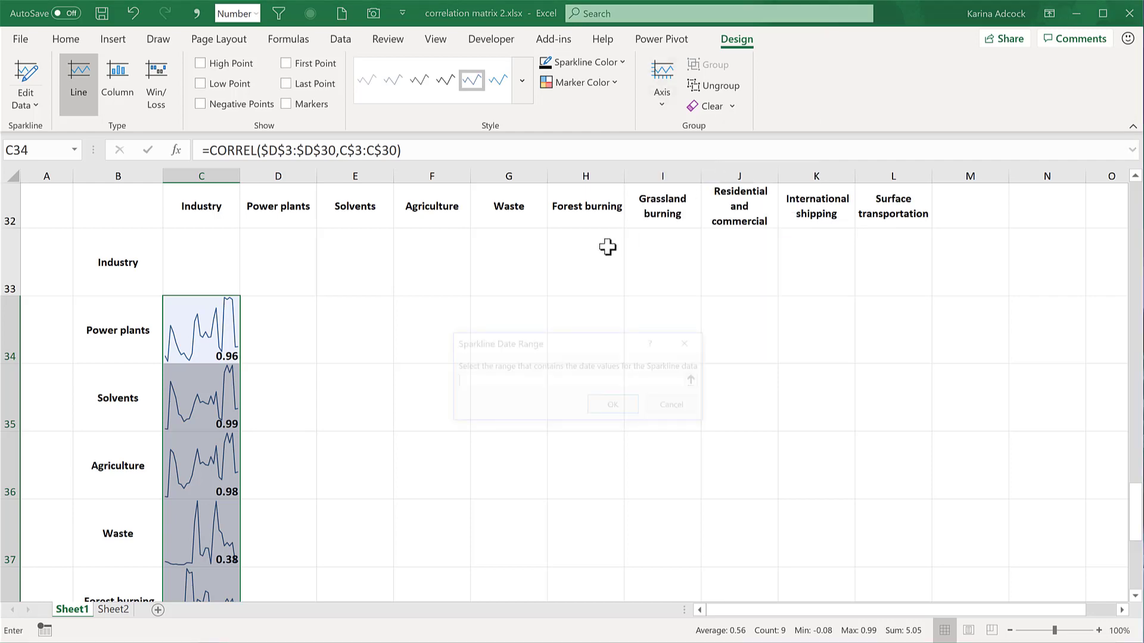
pyautogui.scroll(1, 536, 329)
pyautogui.scroll(9, 537, 329)
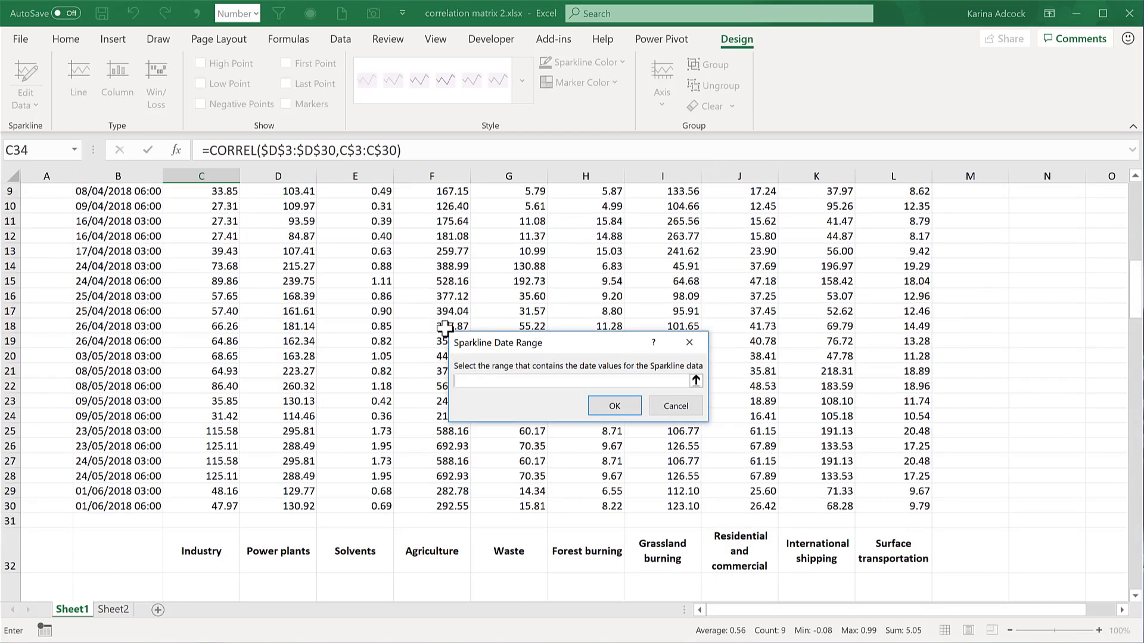
pyautogui.moveTo(206, 237); pyautogui.dragTo(214, 566)
pyautogui.click(612, 411)
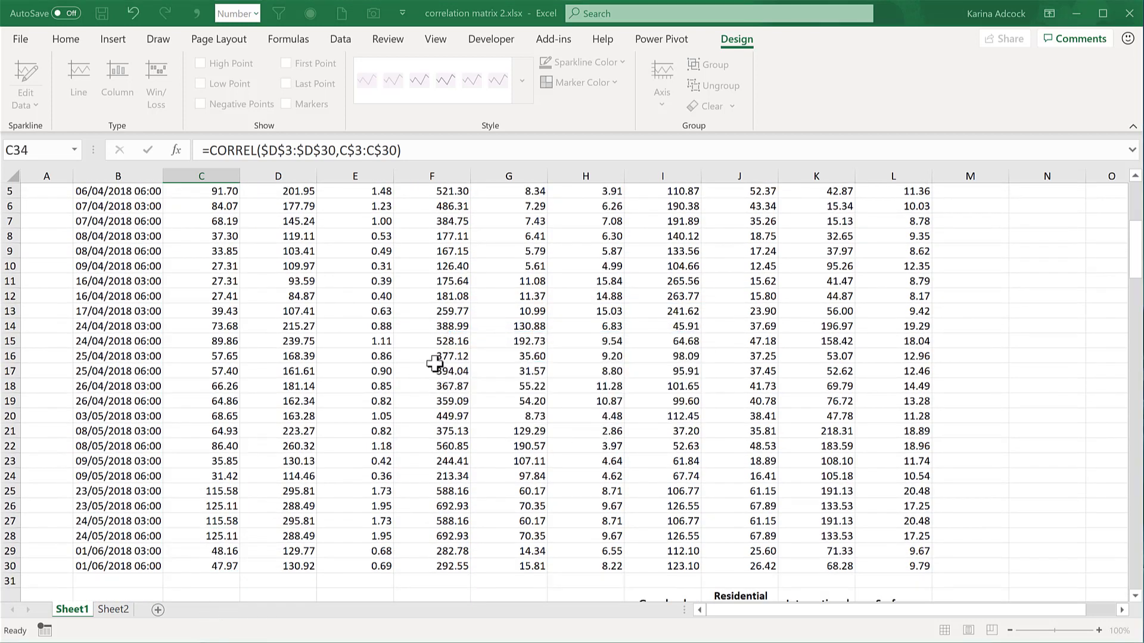
pyautogui.scroll(-7, 429, 349)
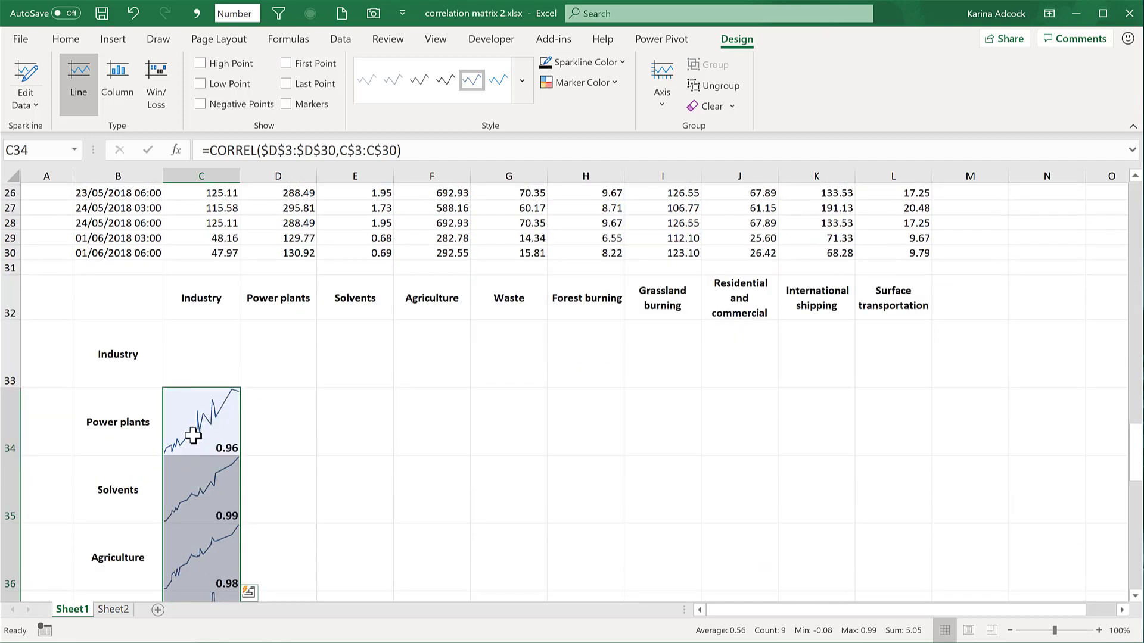
pyautogui.scroll(-1, 212, 405)
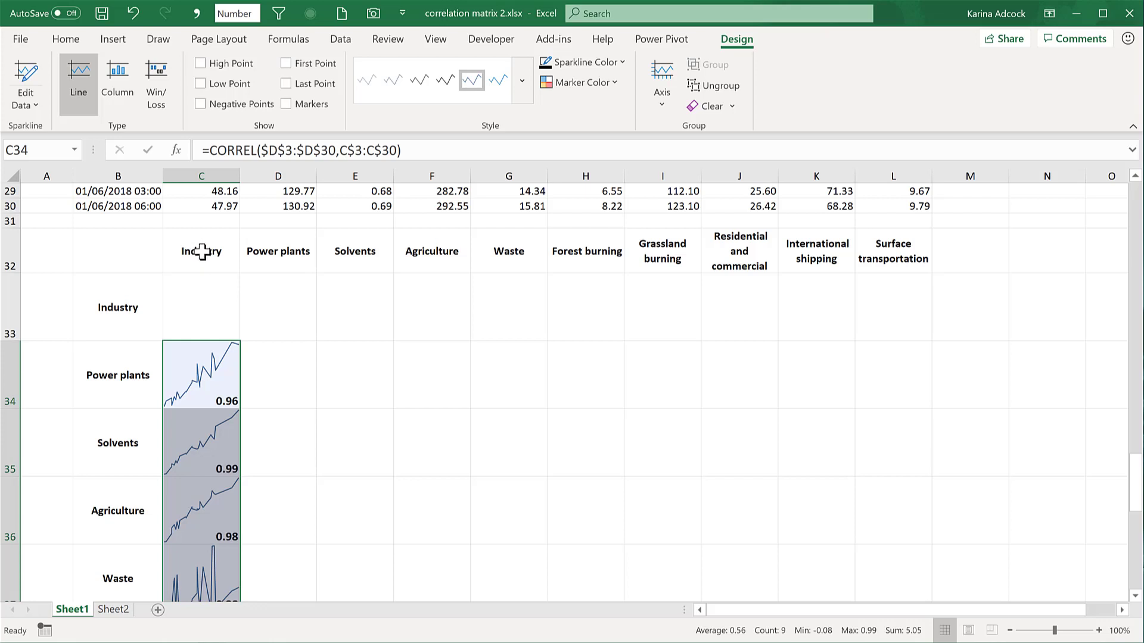
pyautogui.scroll(-1, 216, 280)
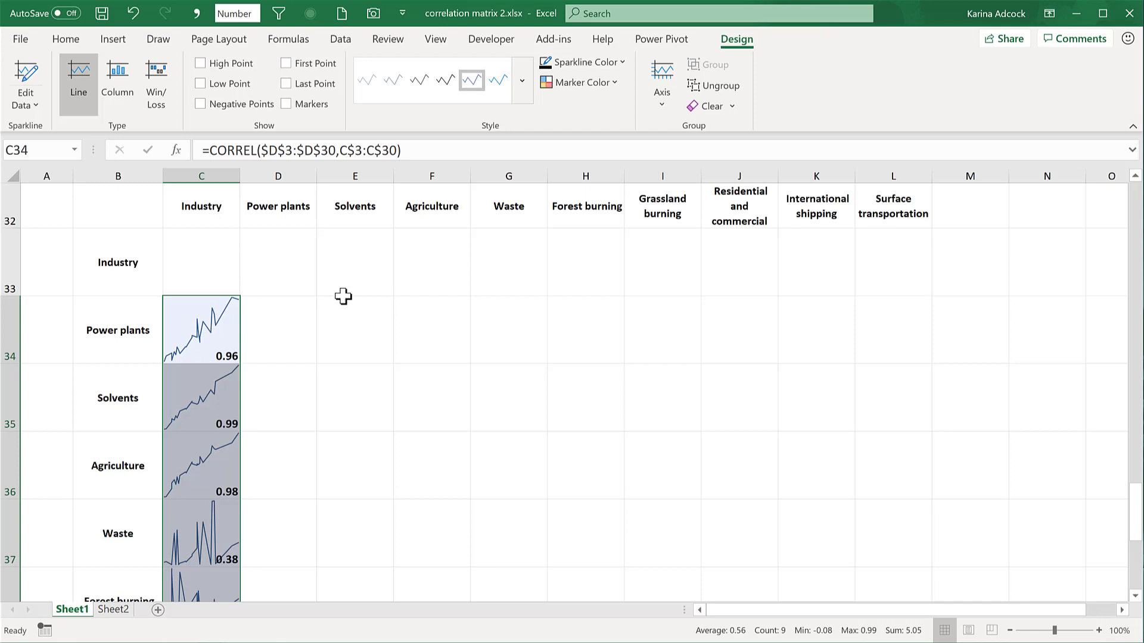
# Step: Apply the black-line, blue-marker style to the C34:C42 sparklines and set their line color to white
pyautogui.scroll(-1, 341, 296)
pyautogui.scroll(1, 341, 296)
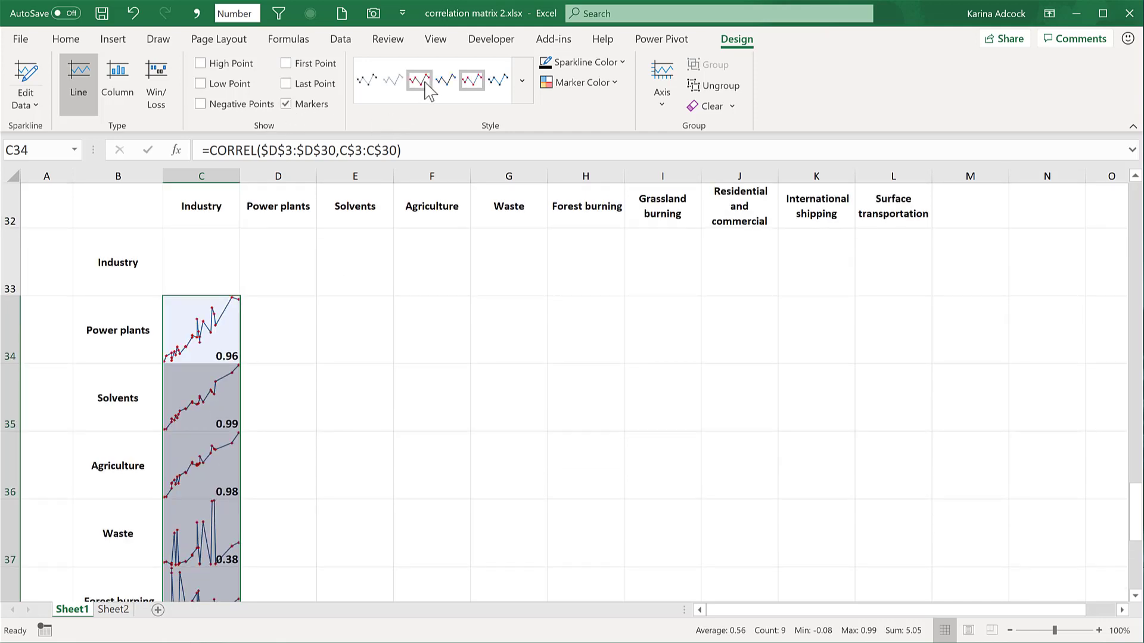
pyautogui.click(445, 84)
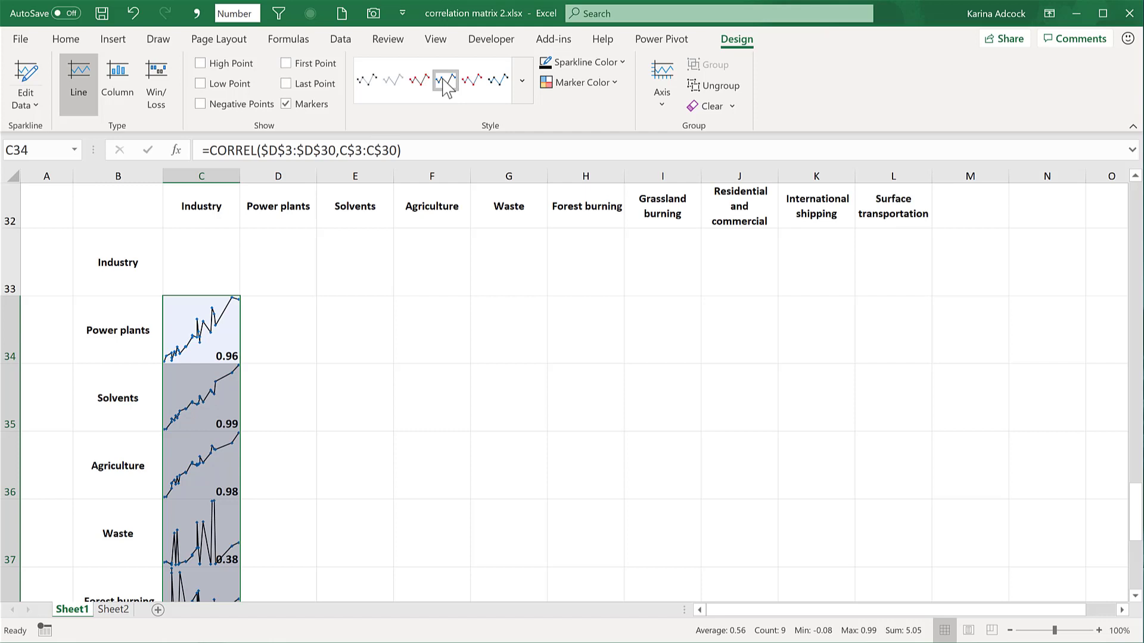
pyautogui.click(620, 62)
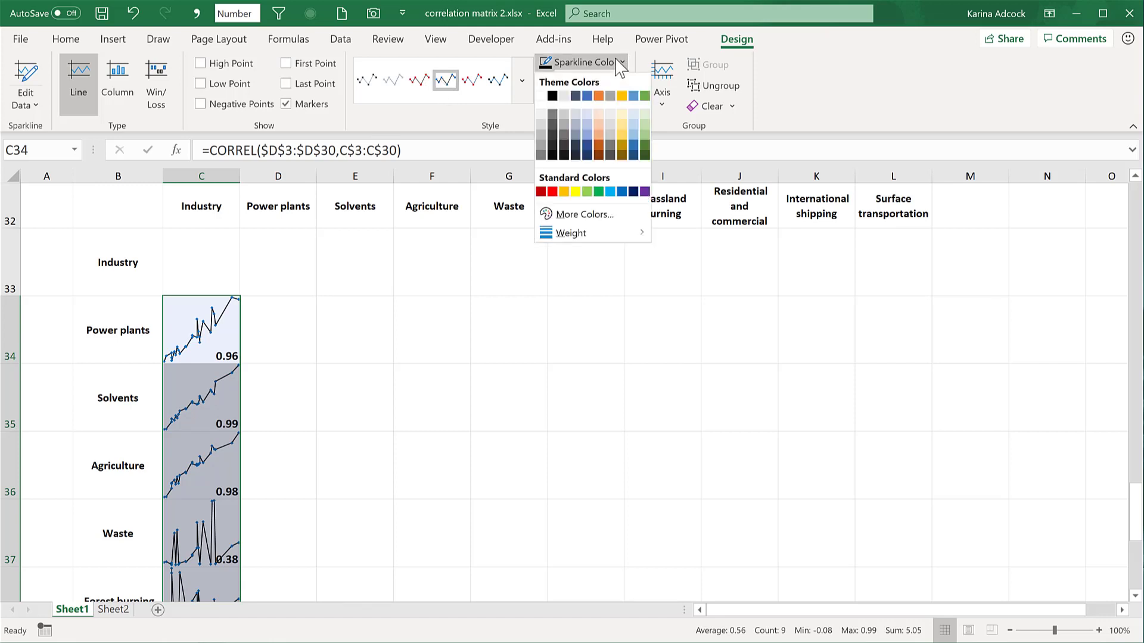
pyautogui.click(541, 96)
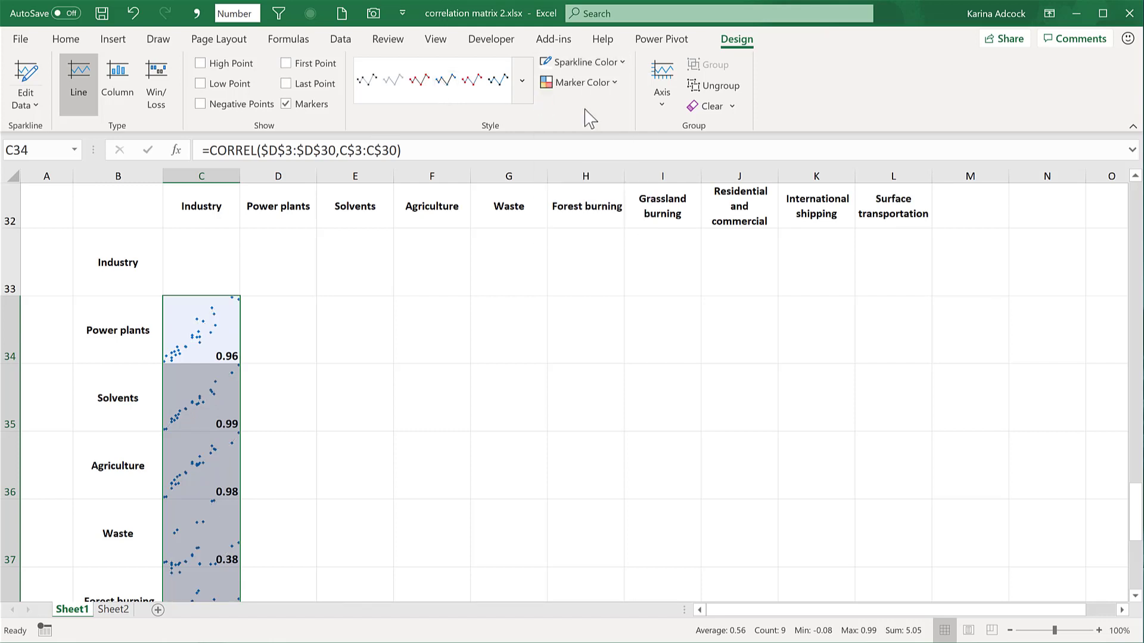
pyautogui.click(252, 332)
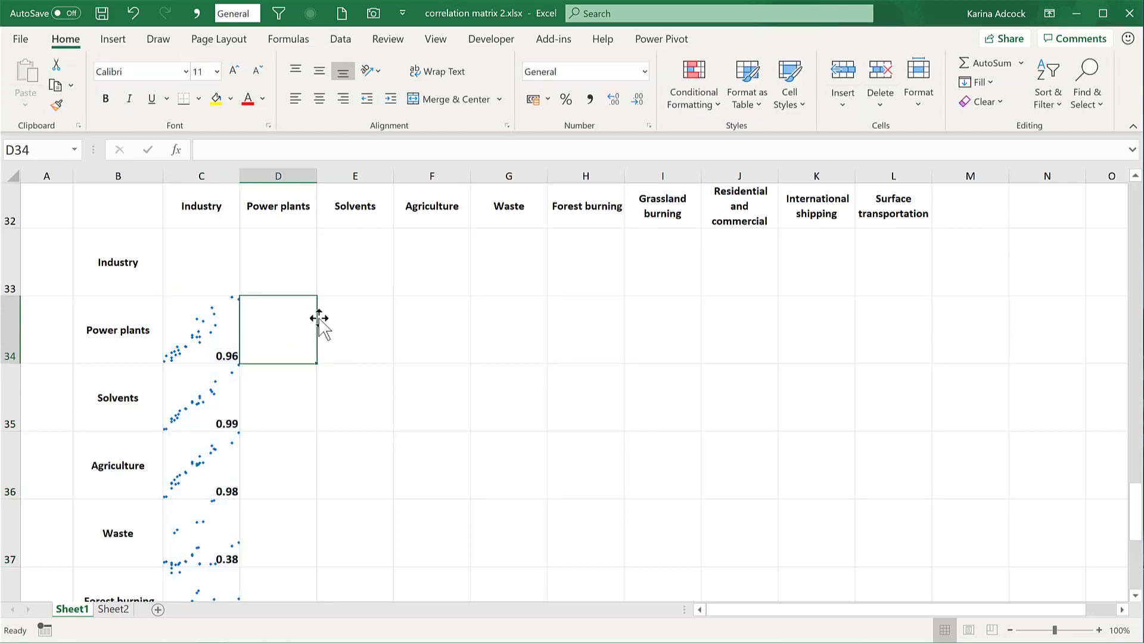
# Step: Select the Industry and Power plants data, C3:D30, and insert a default scatter chart from it
pyautogui.scroll(10, 319, 321)
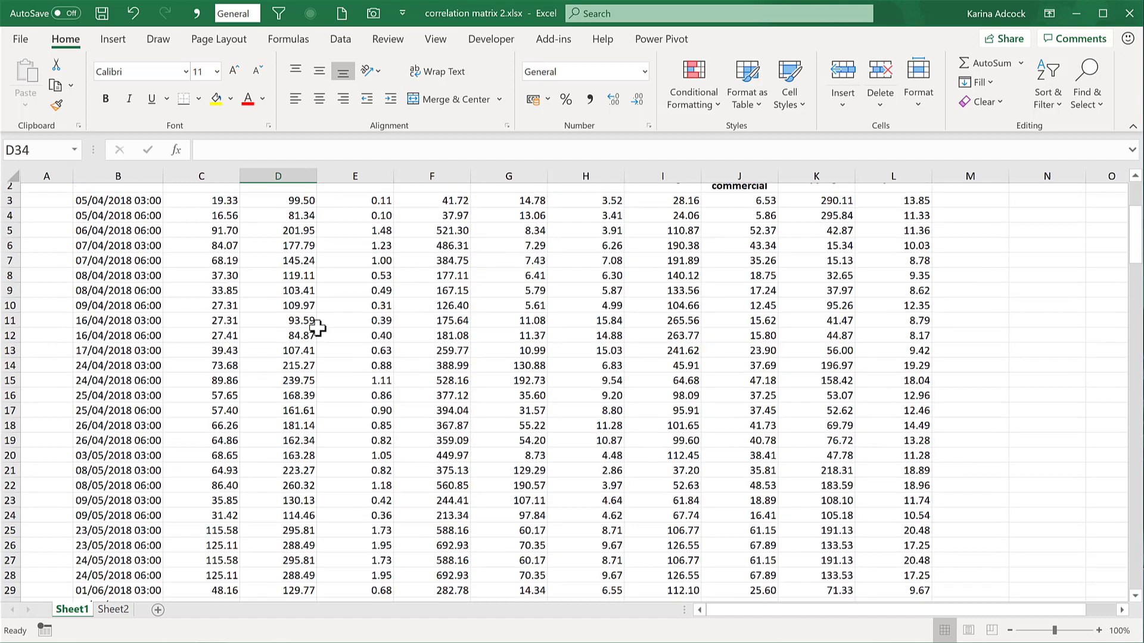
pyautogui.scroll(1, 318, 328)
pyautogui.moveTo(199, 252); pyautogui.dragTo(277, 266)
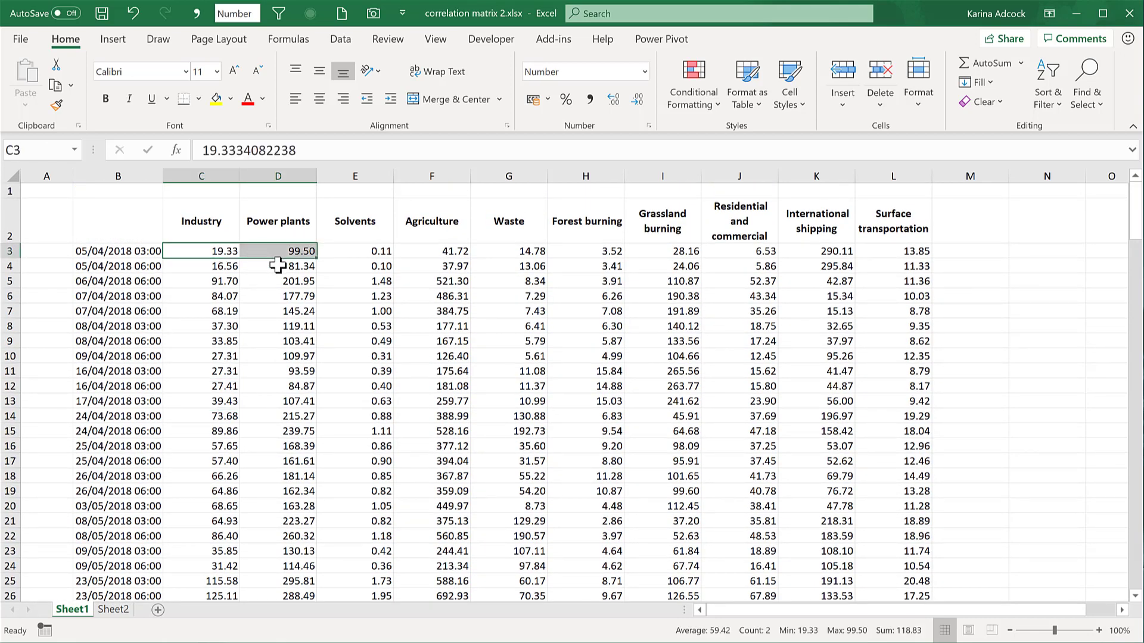
pyautogui.hotkey('ctrl', 'shift', 'Down')
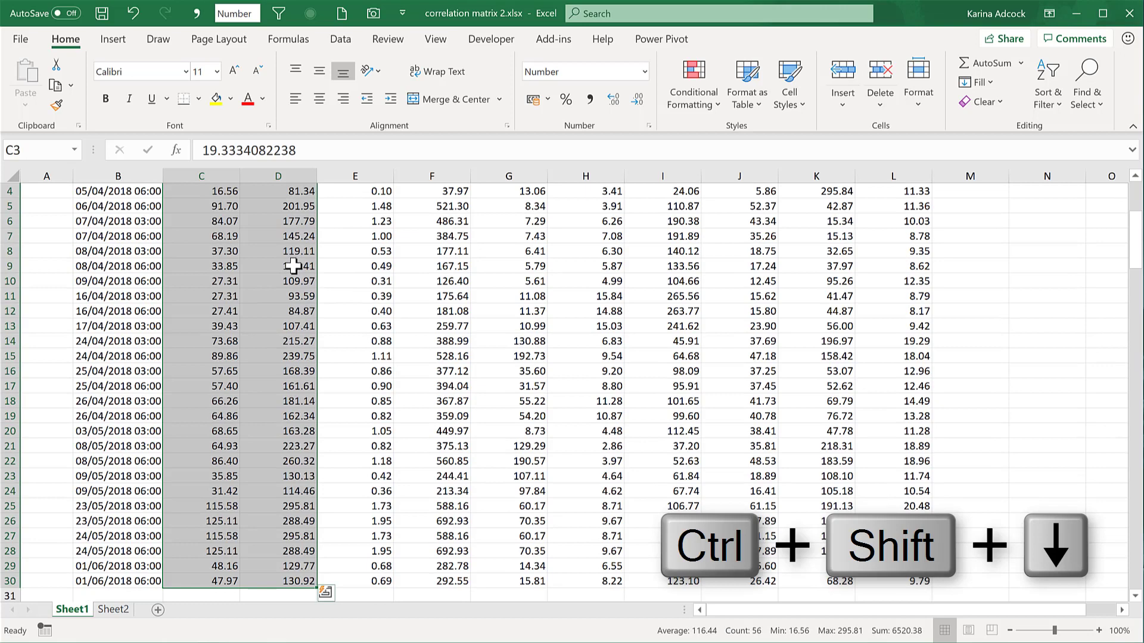
pyautogui.hotkey('alt', 'F1')
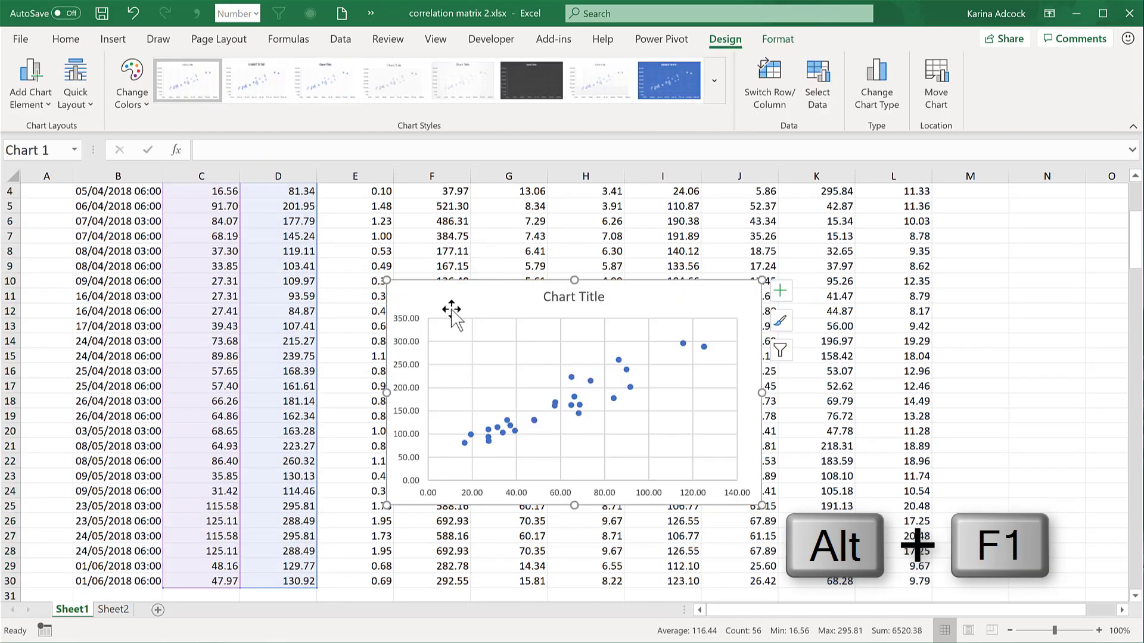
# Step: Move the scatter chart down beside the Power plants sparkline in C34 for comparison
pyautogui.moveTo(427, 388); pyautogui.dragTo(381, 445)
pyautogui.scroll(-3, 381, 429)
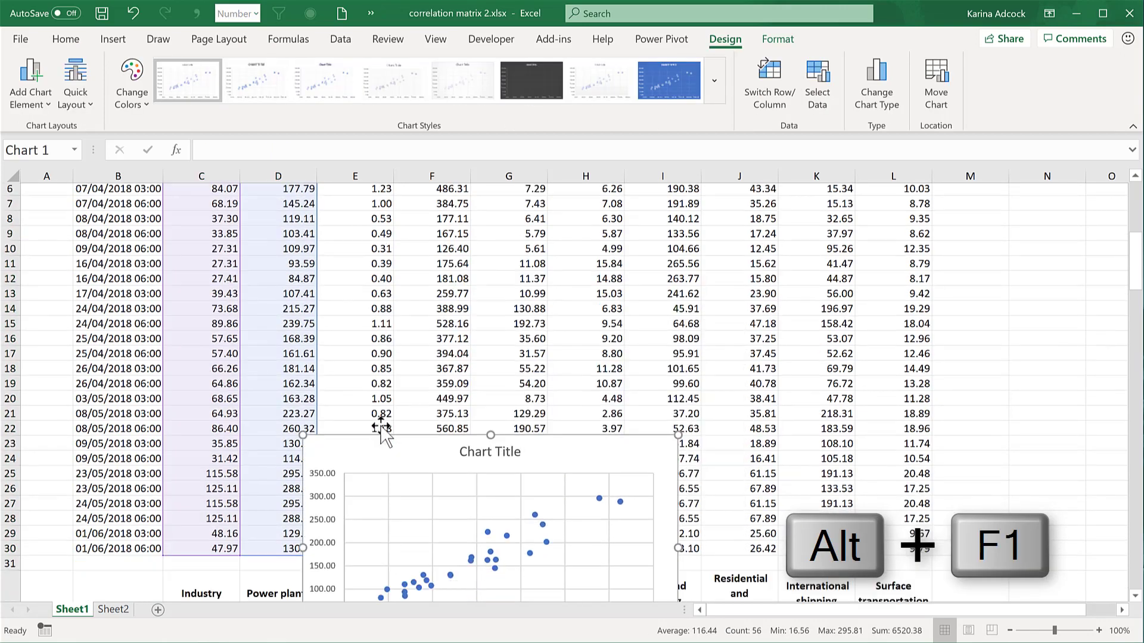
pyautogui.scroll(-2, 381, 417)
pyautogui.moveTo(339, 327); pyautogui.dragTo(335, 428)
pyautogui.scroll(-3, 334, 424)
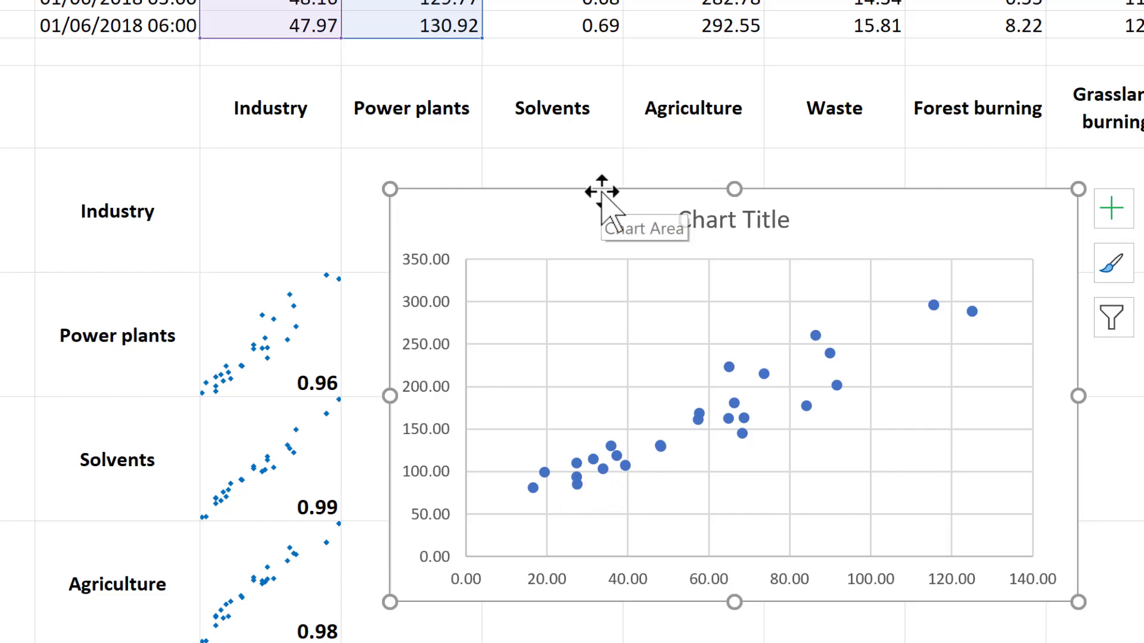
# Step: Delete the scatter chart placed over the matrix
pyautogui.press('Delete')
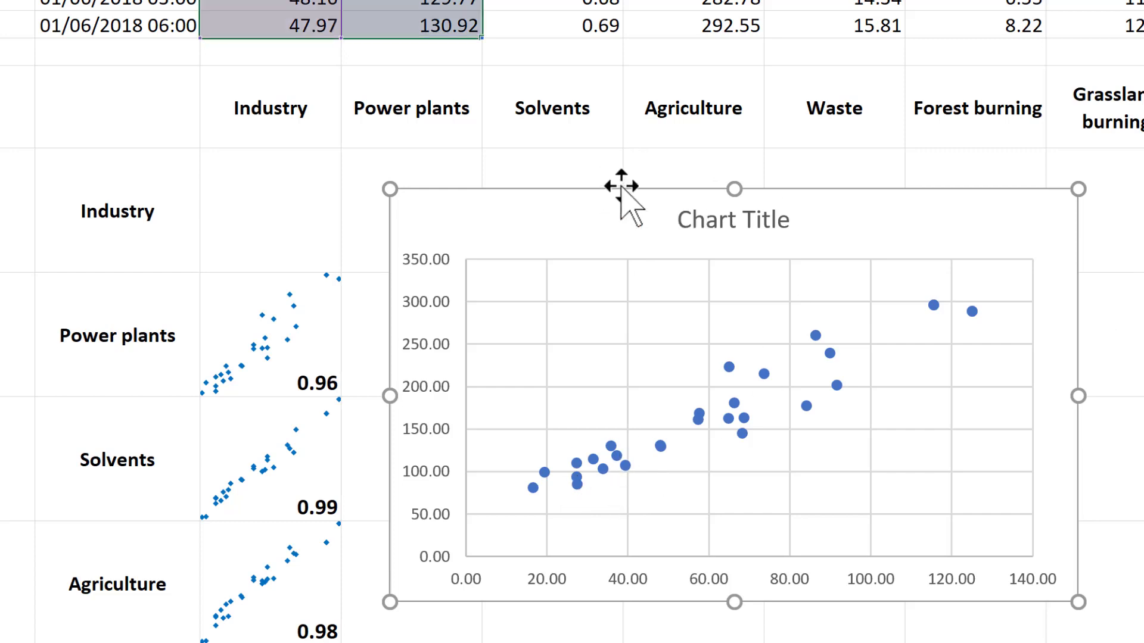
pyautogui.click(571, 348)
pyautogui.scroll(-1, 584, 345)
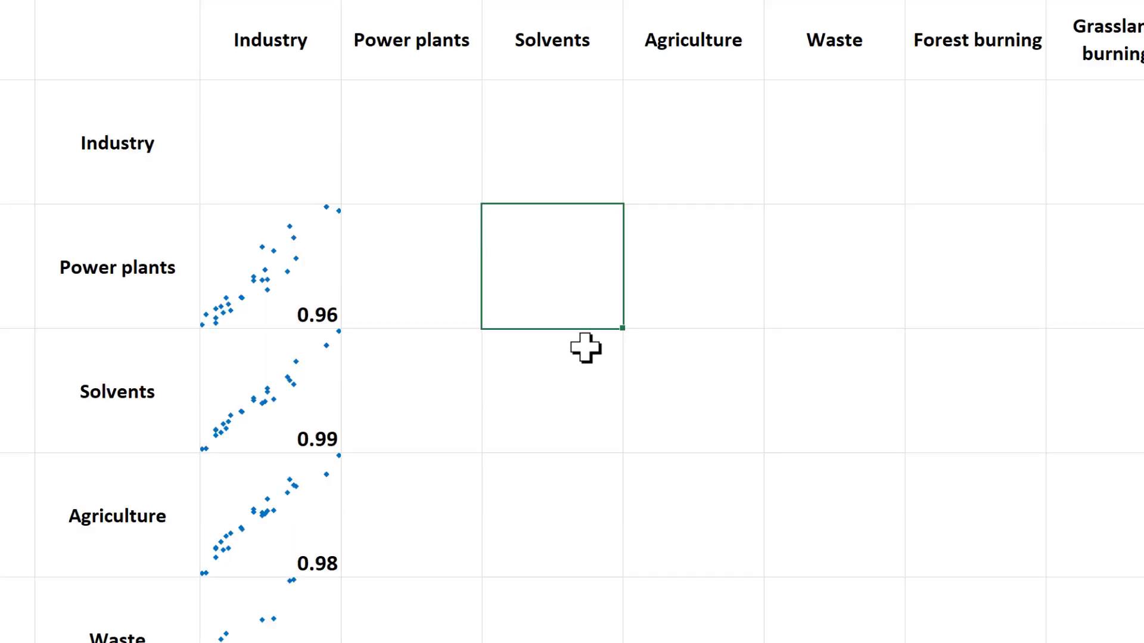
# Step: Examine the Industry column's sparklines and correlation values from Power plants down to Surface transportation
pyautogui.click(311, 305)
pyautogui.hotkey('ctrl', 'shift', 'Down')
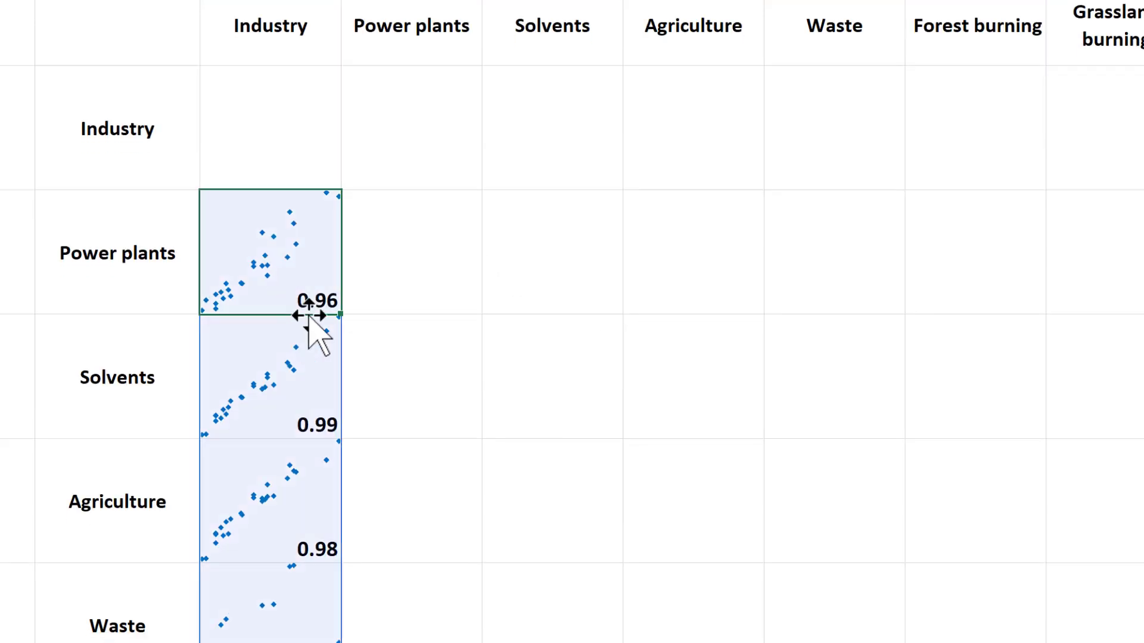
pyautogui.click(424, 273)
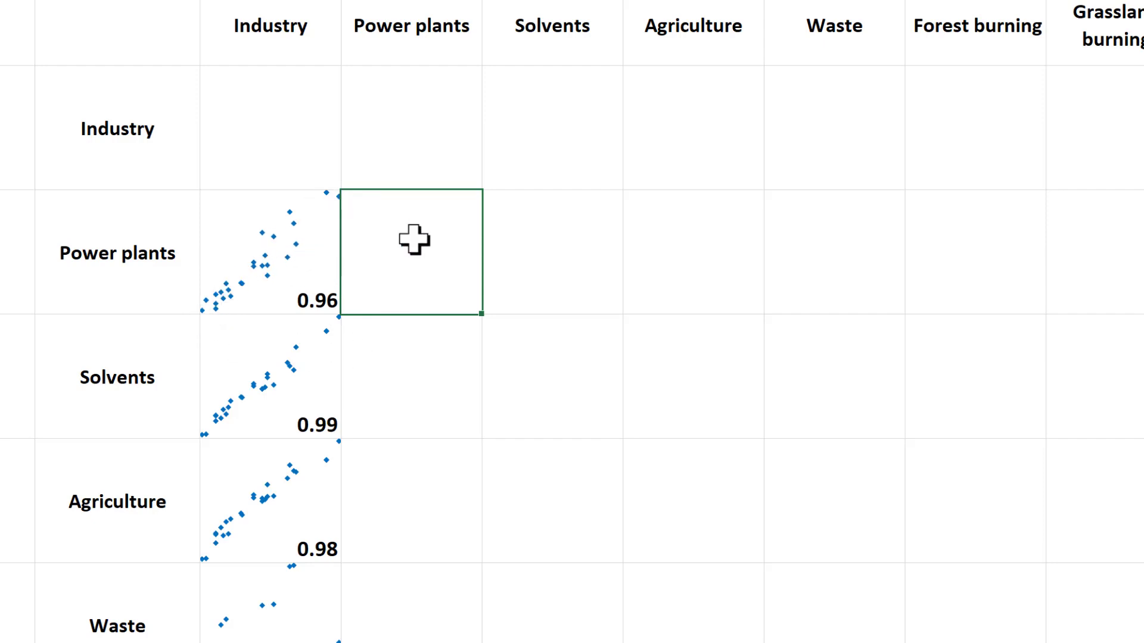
pyautogui.scroll(-5, 417, 265)
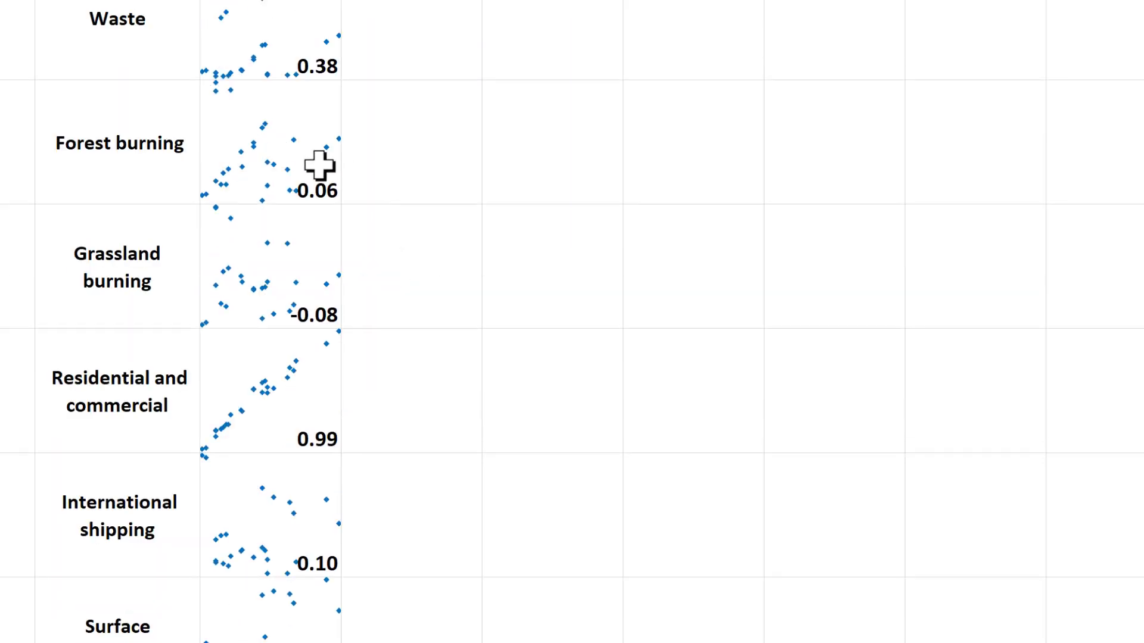
pyautogui.click(263, 116)
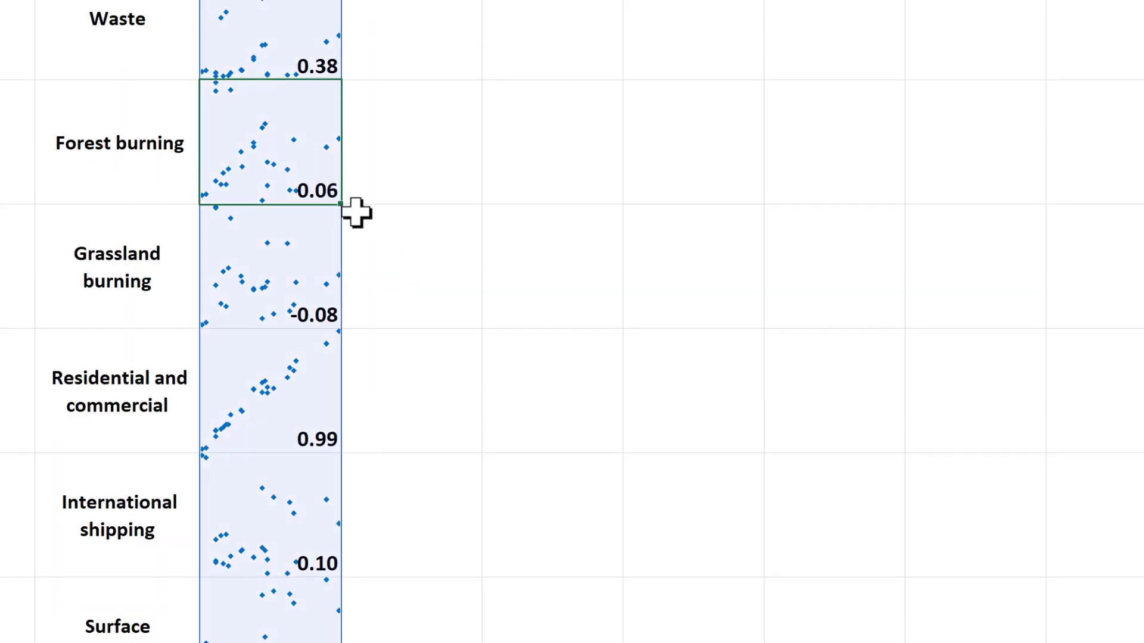
pyautogui.click(429, 173)
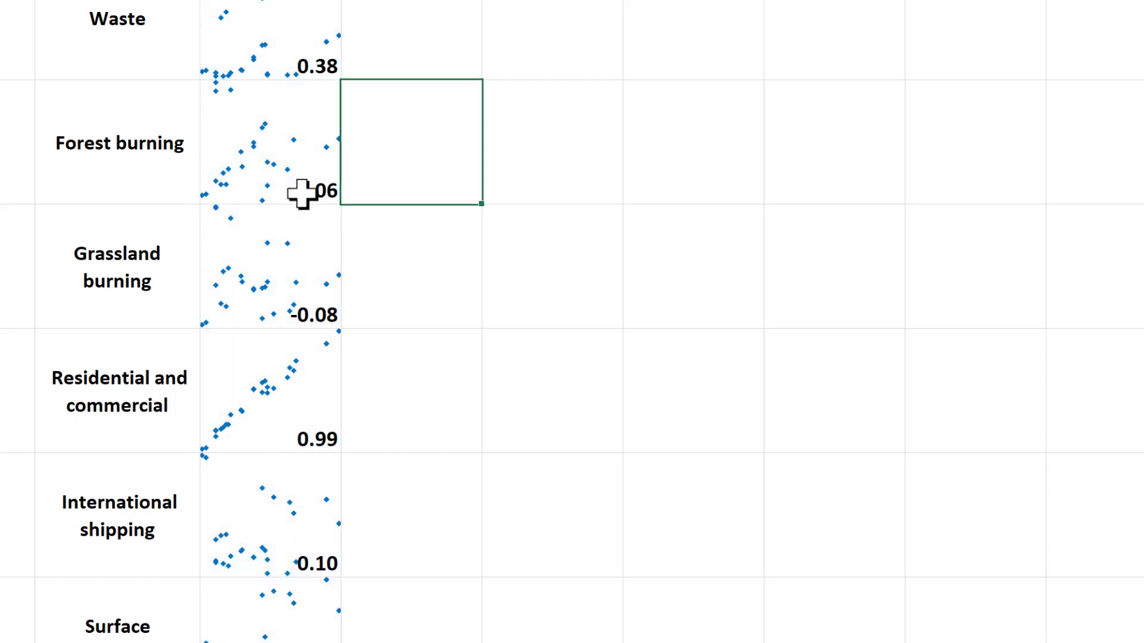
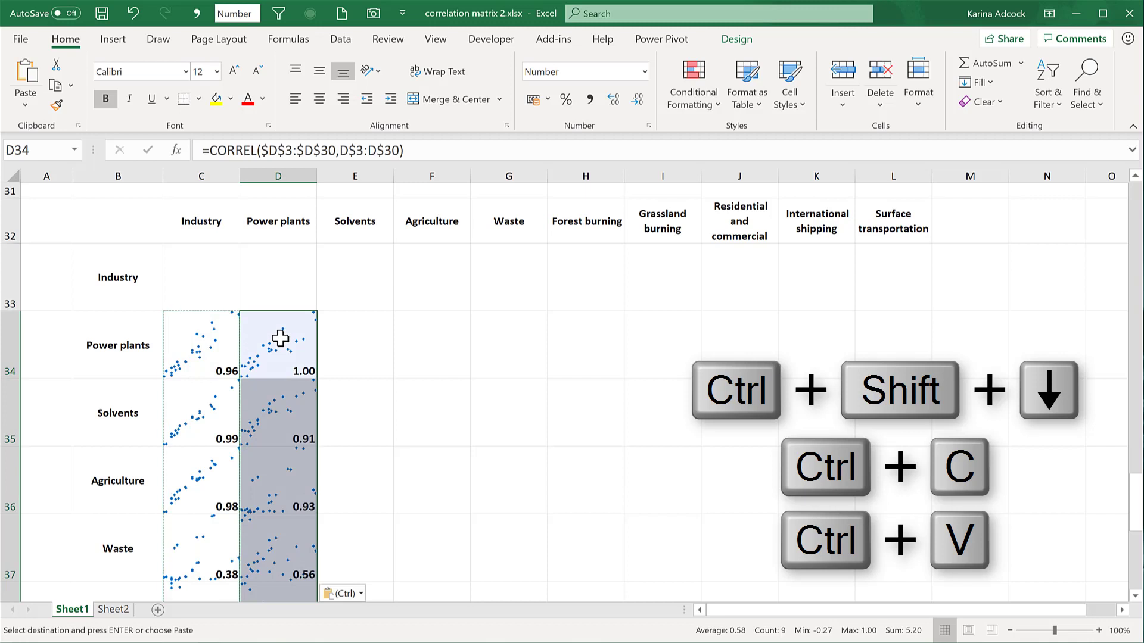
# Step: Edit the Power plants column's sparklines to use data range E3:L30 and location range $D$35:$D$42
pyautogui.click(736, 40)
pyautogui.click(25, 75)
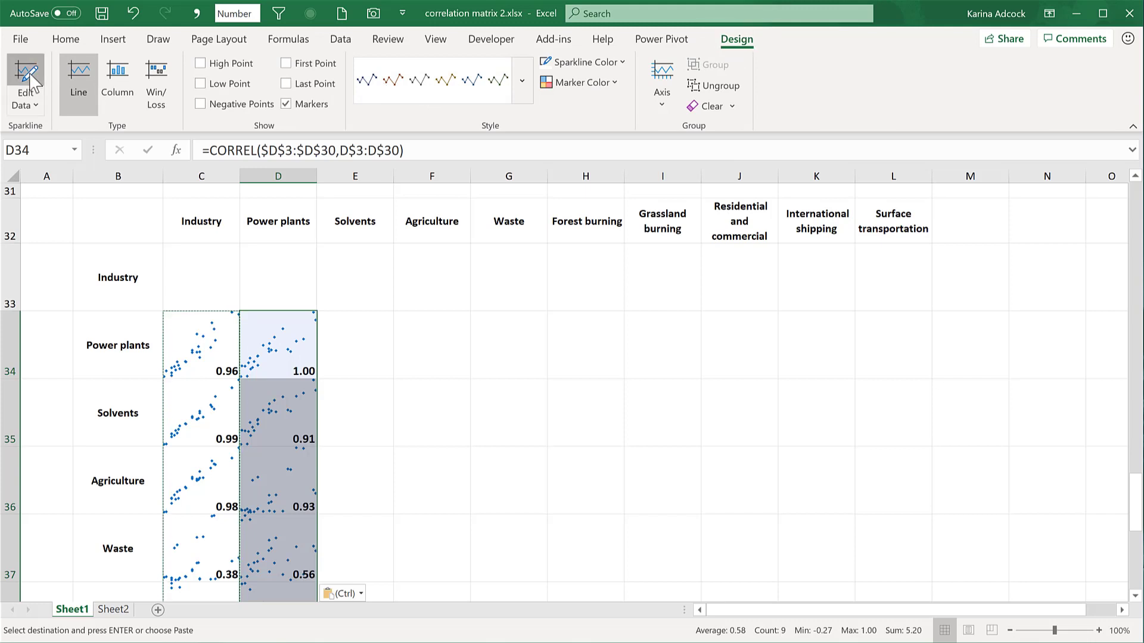
pyautogui.scroll(2, 344, 384)
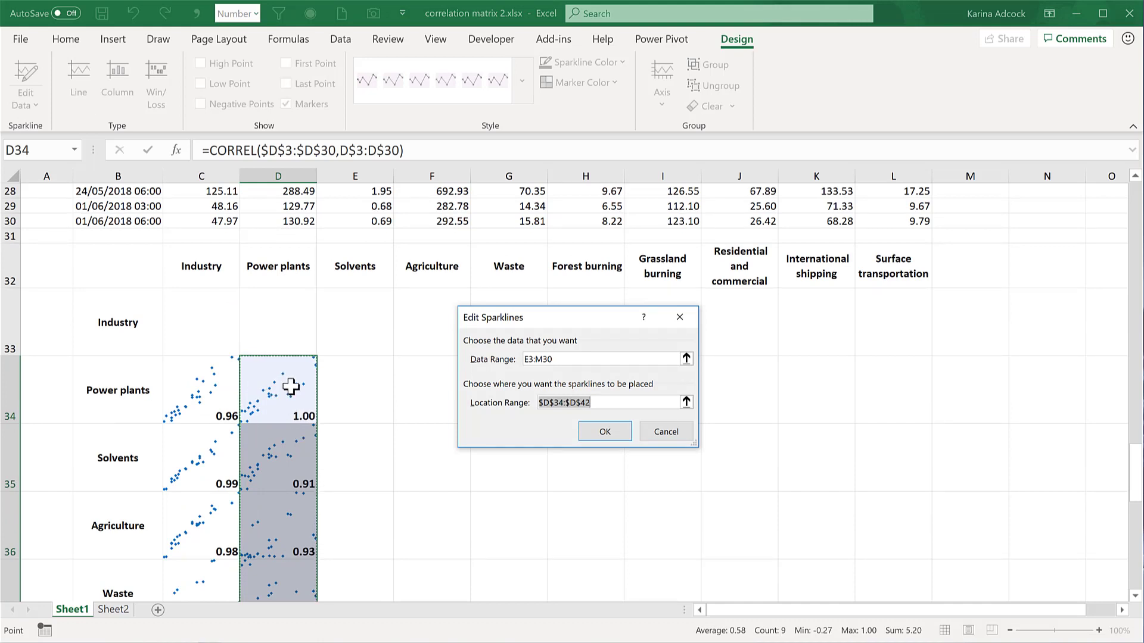
pyautogui.scroll(-1, 283, 388)
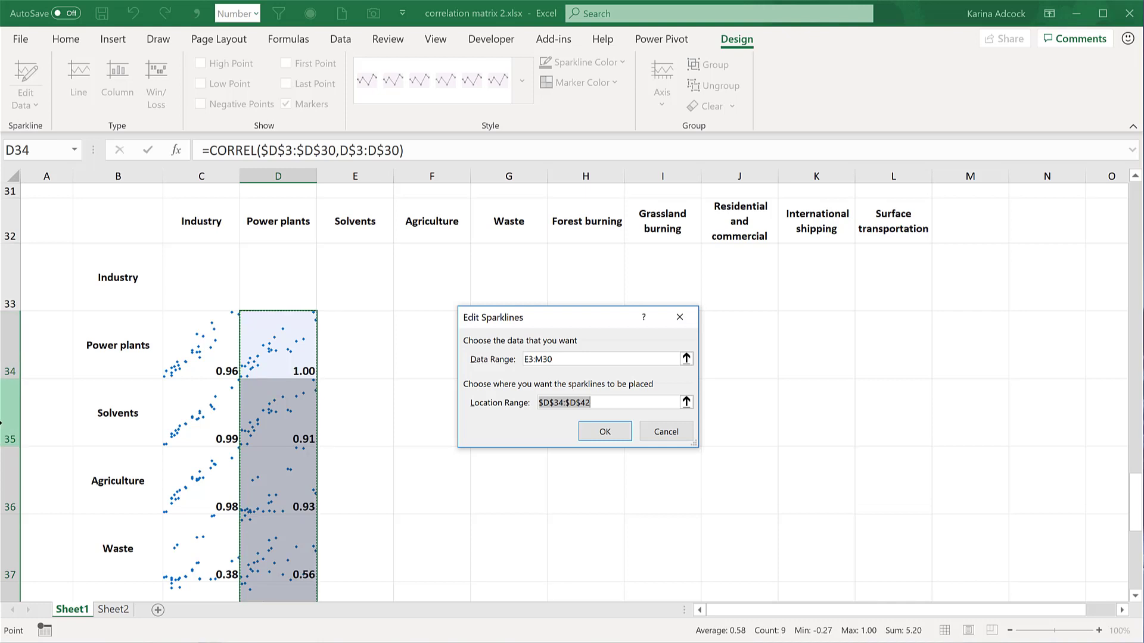
pyautogui.click(560, 403)
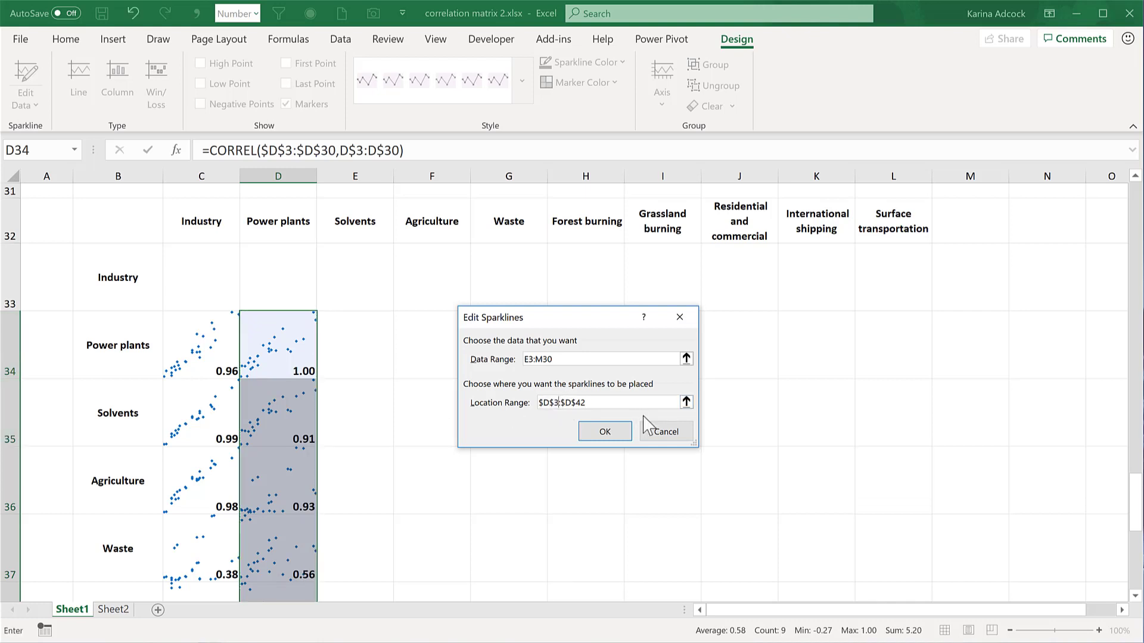
pyautogui.click(564, 359)
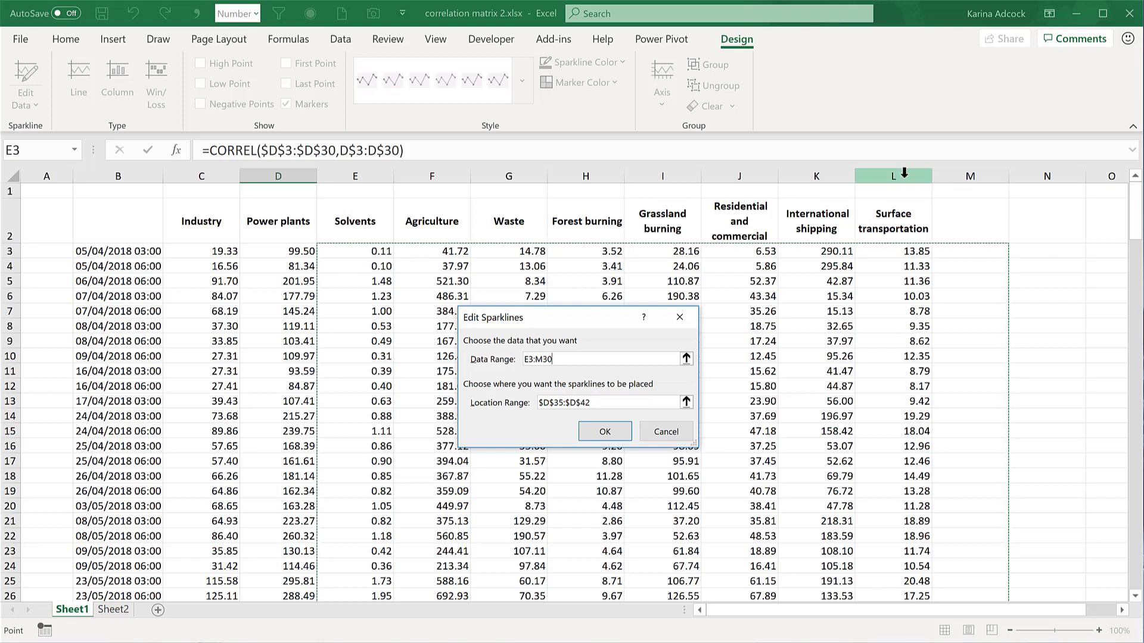
pyautogui.click(542, 359)
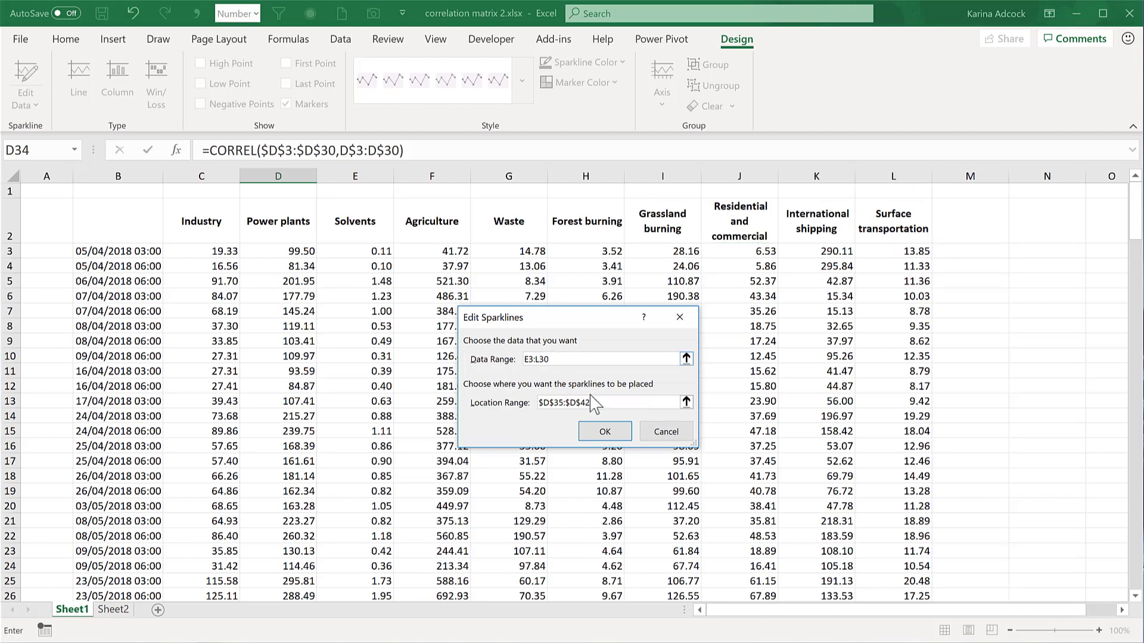
pyautogui.click(609, 437)
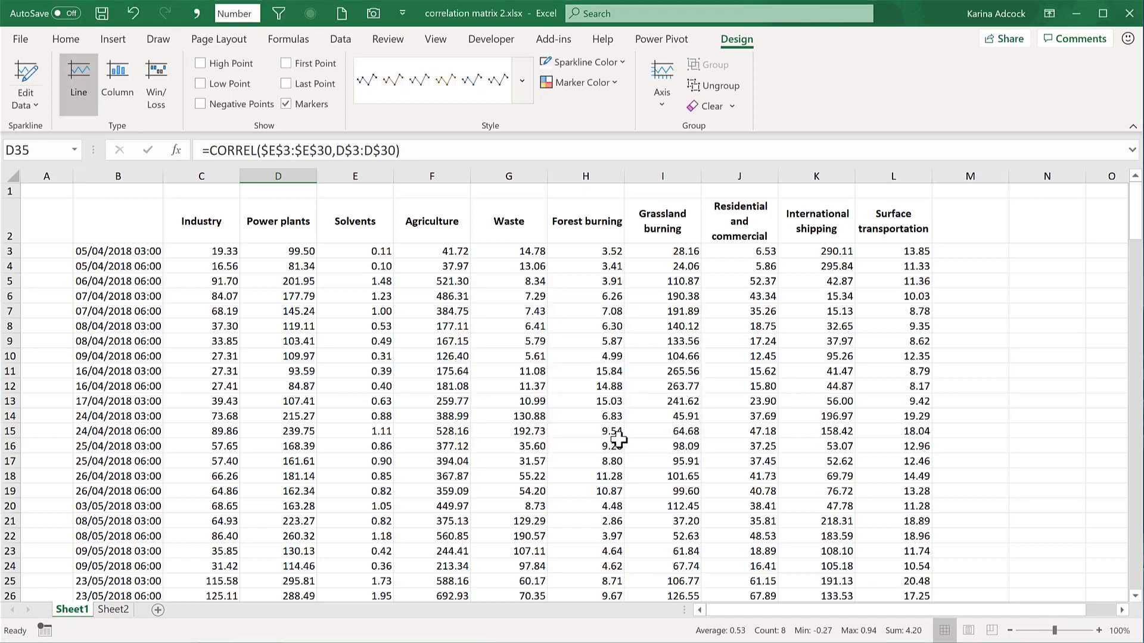
# Step: Set the date axis range of the D35:D42 sparklines to the Power plants data, D3:D30
pyautogui.scroll(-8, 620, 439)
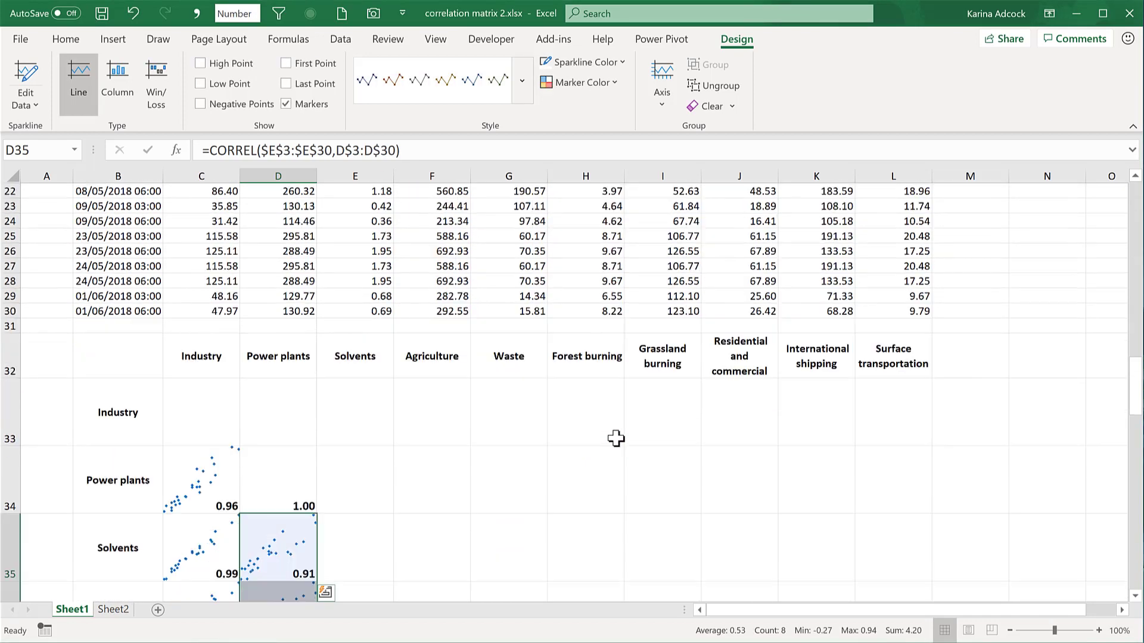
pyautogui.scroll(-1, 616, 439)
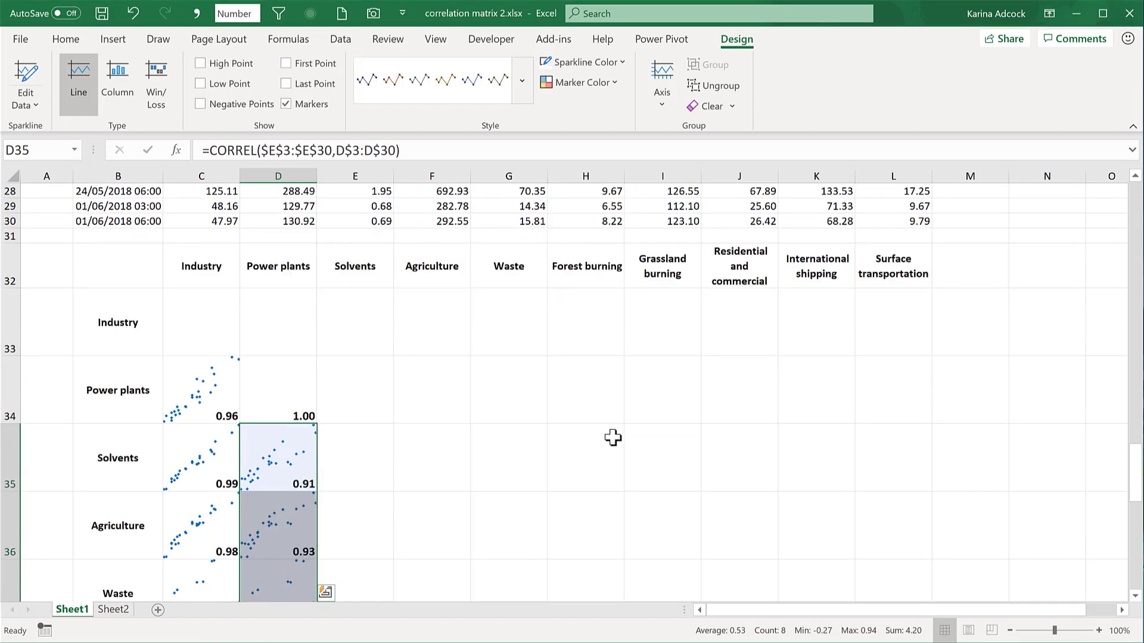
pyautogui.click(662, 84)
pyautogui.click(714, 165)
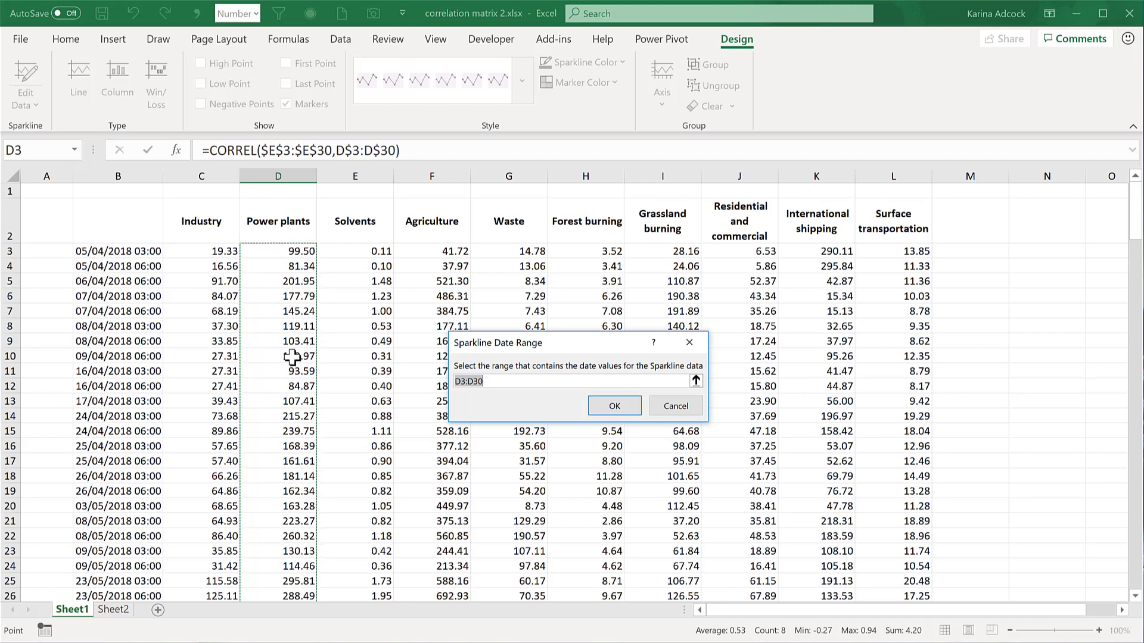
pyautogui.click(615, 405)
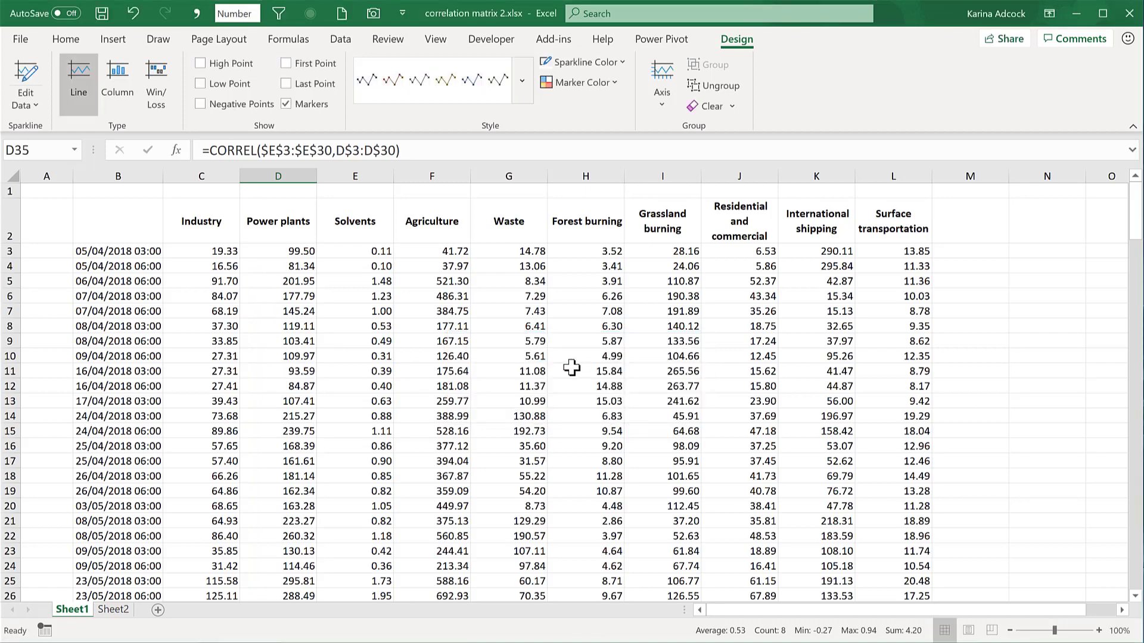
# Step: Delete the correlation of Power plants with itself from D34
pyautogui.scroll(-8, 572, 368)
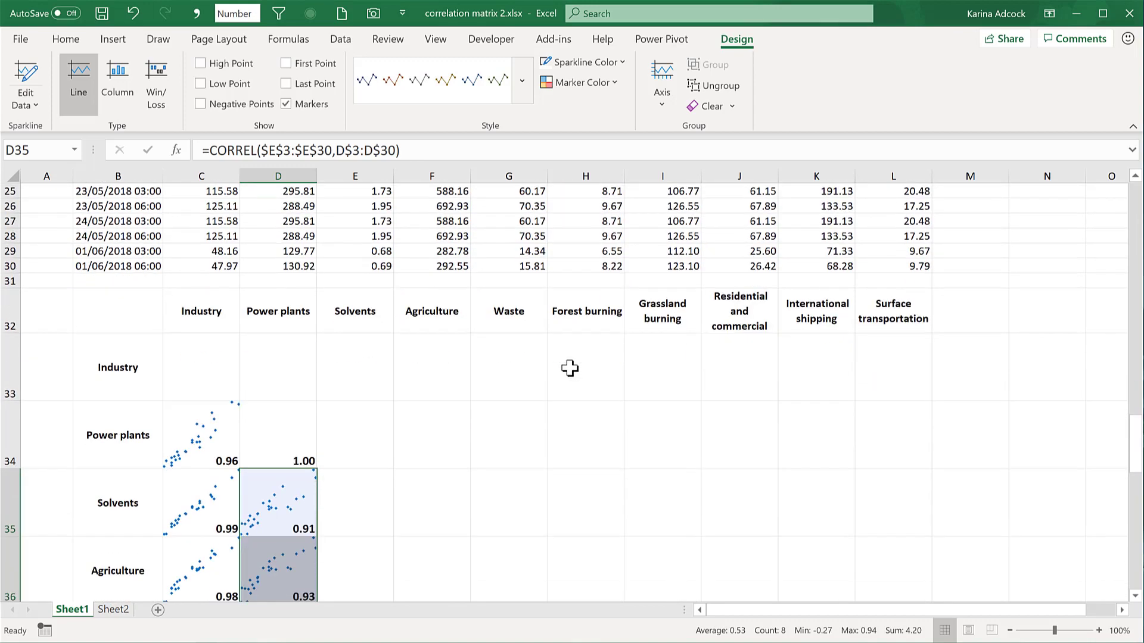
pyautogui.scroll(-1, 569, 368)
pyautogui.click(301, 368)
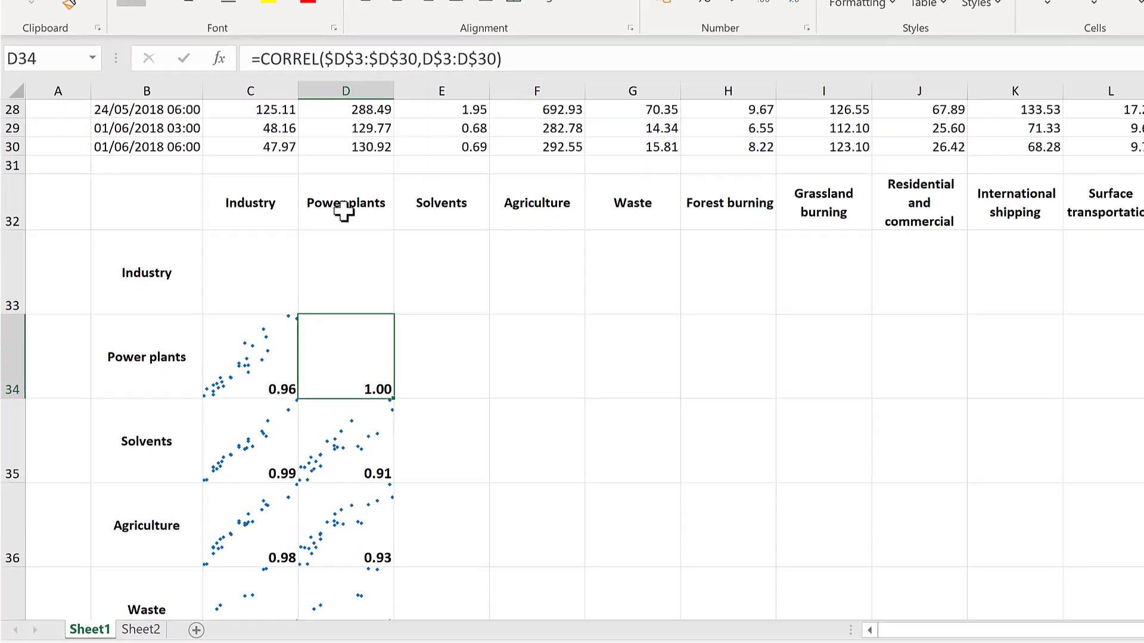
pyautogui.press('Delete')
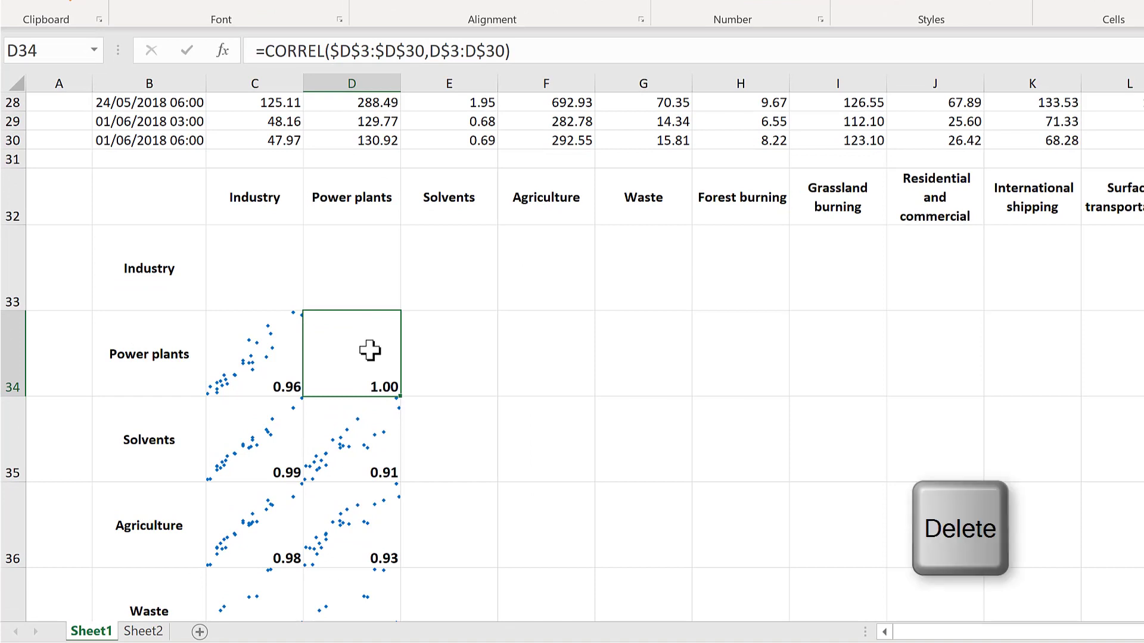
# Step: Examine which Solvents and Power plants data ranges the CORREL formula in D35 uses for its two arguments
pyautogui.click(365, 434)
pyautogui.hotkey('ctrl', 'shift', 'Down')
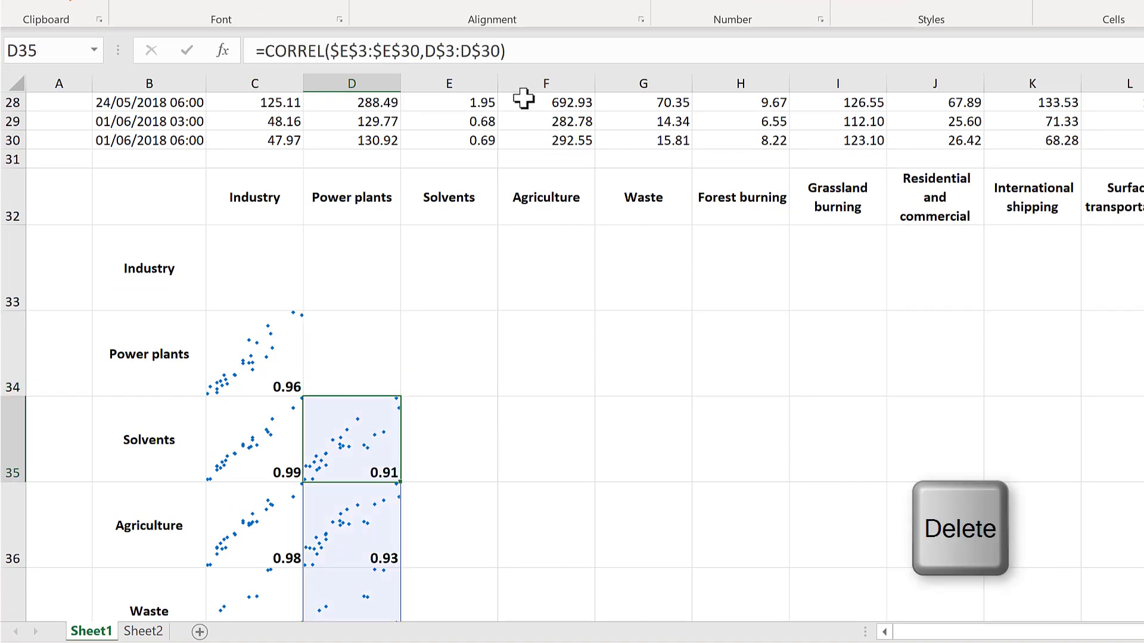
pyautogui.click(508, 51)
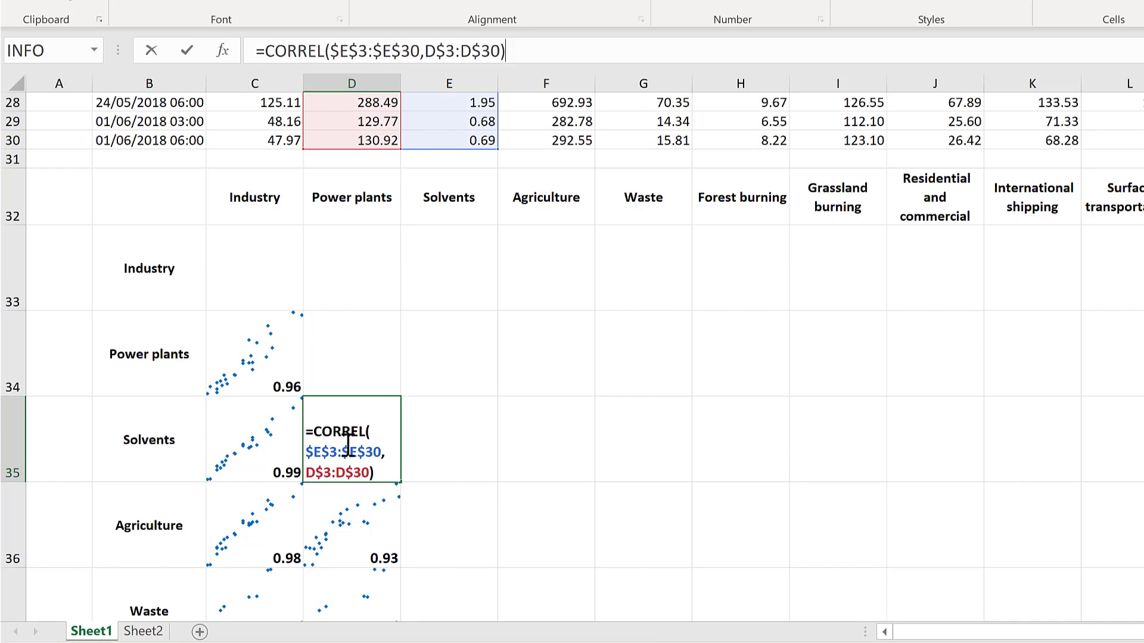
pyautogui.scroll(8, 479, 415)
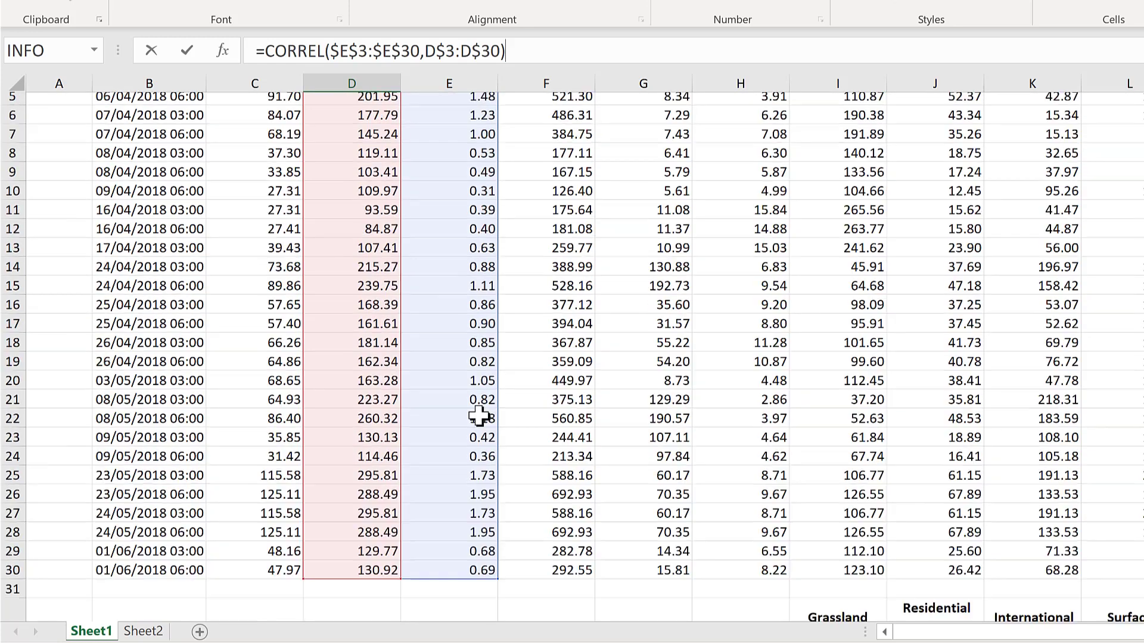
pyautogui.scroll(2, 479, 415)
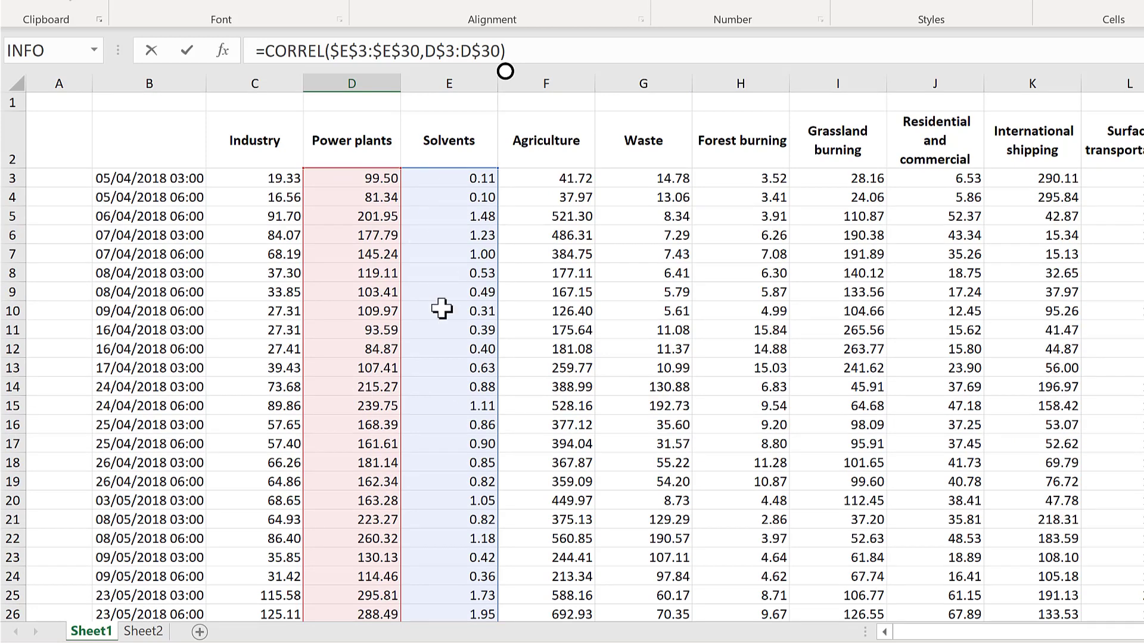
pyautogui.moveTo(419, 50); pyautogui.dragTo(336, 50)
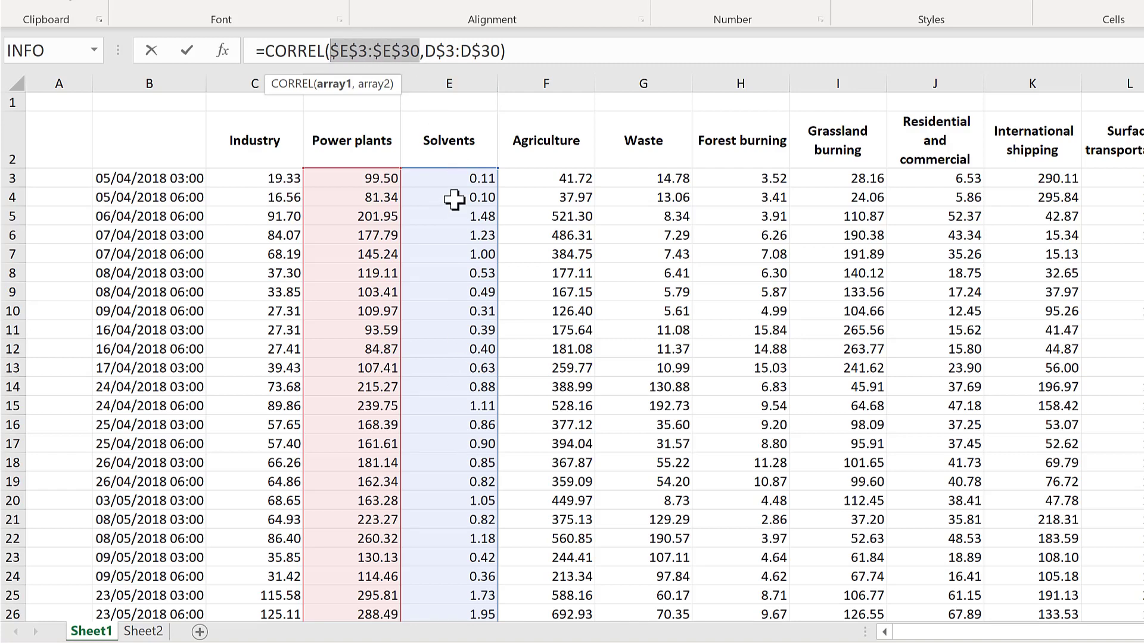
pyautogui.moveTo(426, 52); pyautogui.dragTo(498, 52)
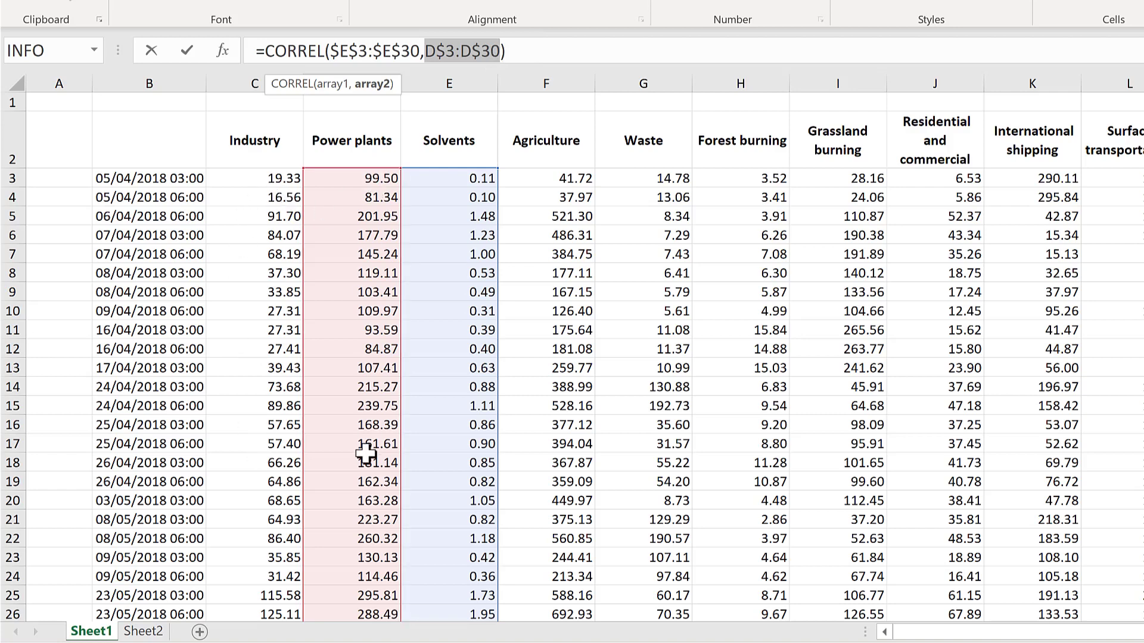
pyautogui.click(519, 50)
pyautogui.press('Return')
pyautogui.scroll(-2, 352, 362)
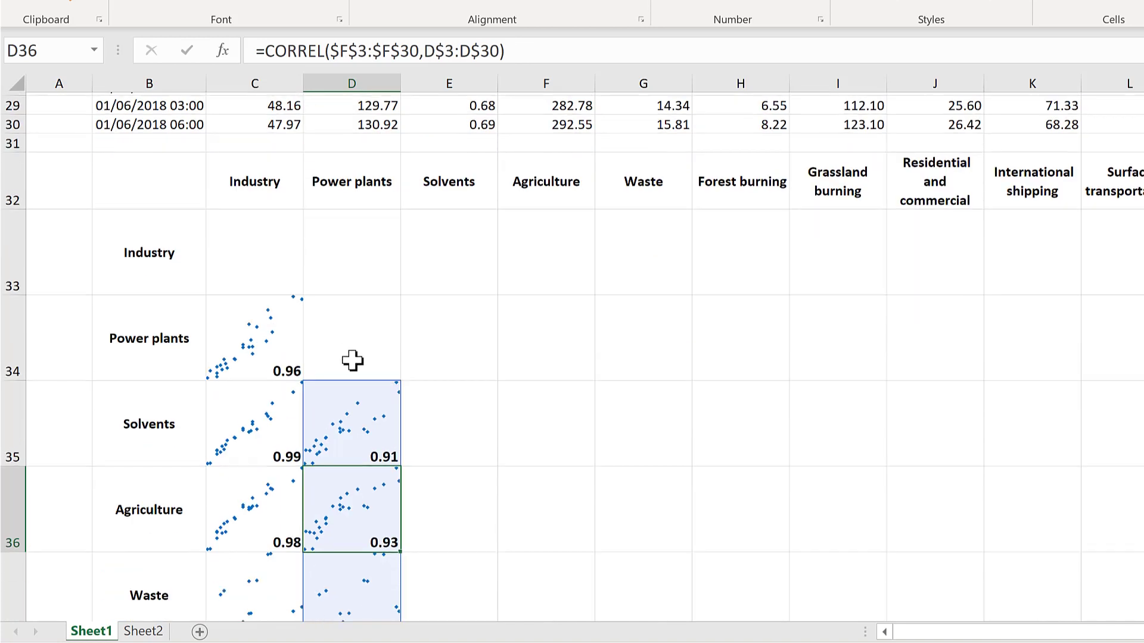
# Step: Copy the correlations and sparklines in D35:D42 to the Solvents column, starting at E35
pyautogui.click(362, 344)
pyautogui.hotkey('ctrl', 'shift', 'Down')
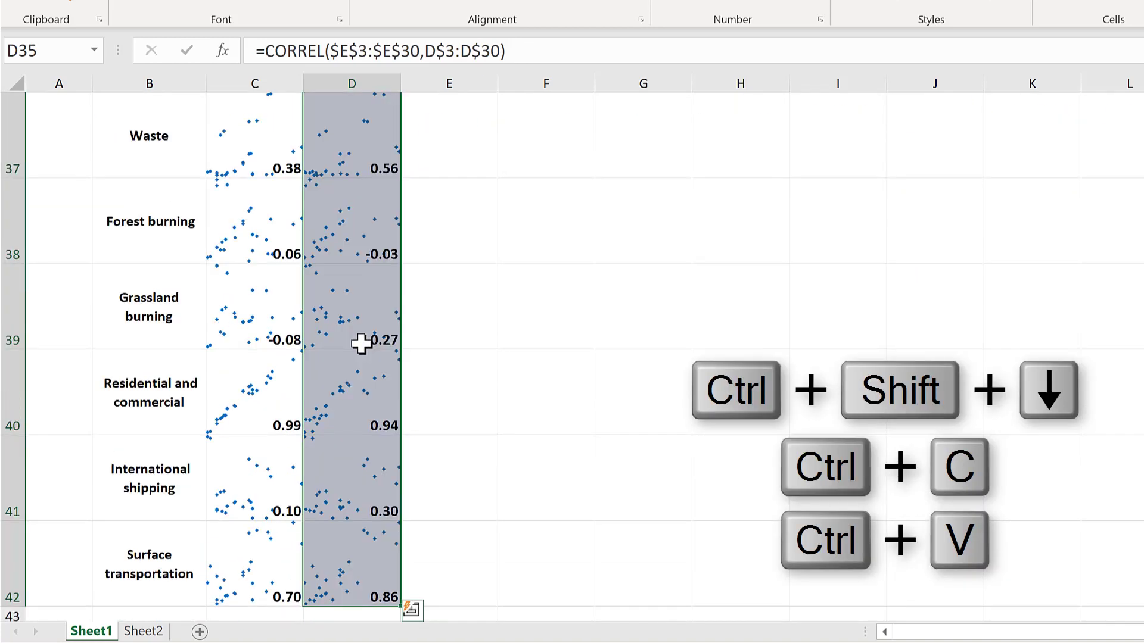
pyautogui.hotkey('ctrl', 'c')
pyautogui.scroll(1, 484, 247)
pyautogui.click(475, 224)
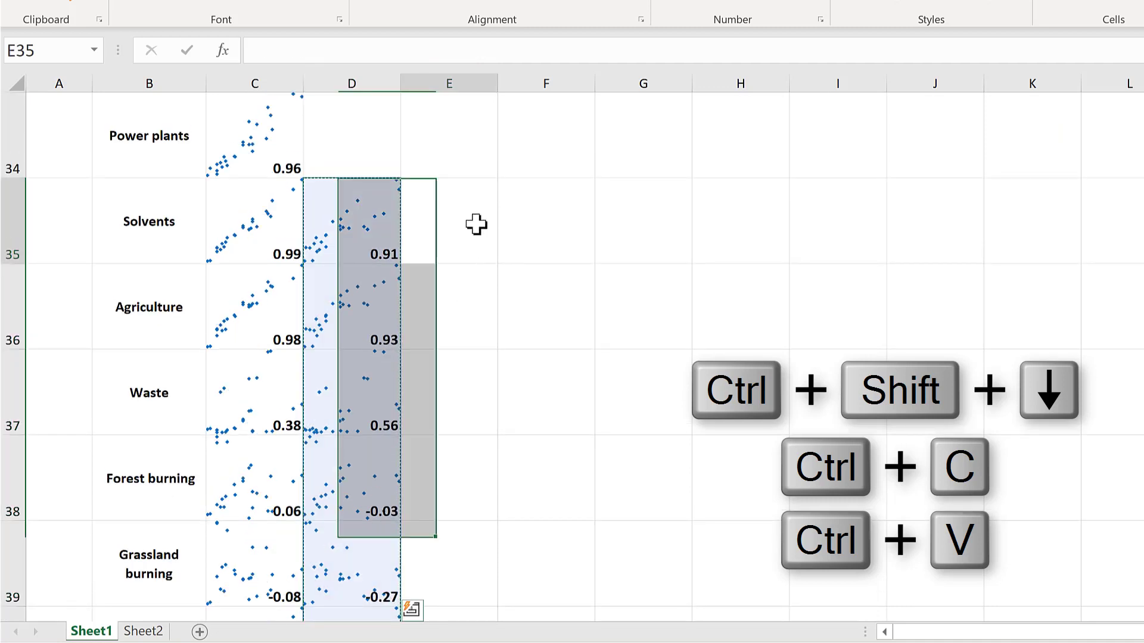
pyautogui.hotkey('ctrl', 'shift', 'Down')
pyautogui.hotkey('ctrl', 'v')
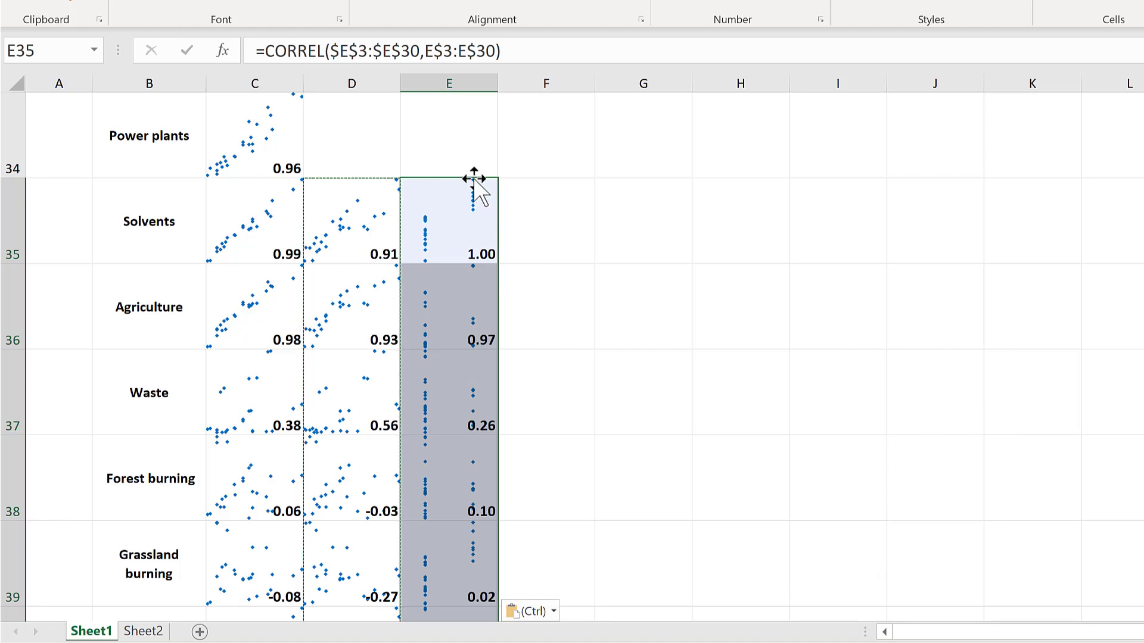
# Step: Compare the size of the Solvents data values with the Industry and Power plants data, and check the Solvents sparklines
pyautogui.click(560, 221)
pyautogui.scroll(2, 587, 268)
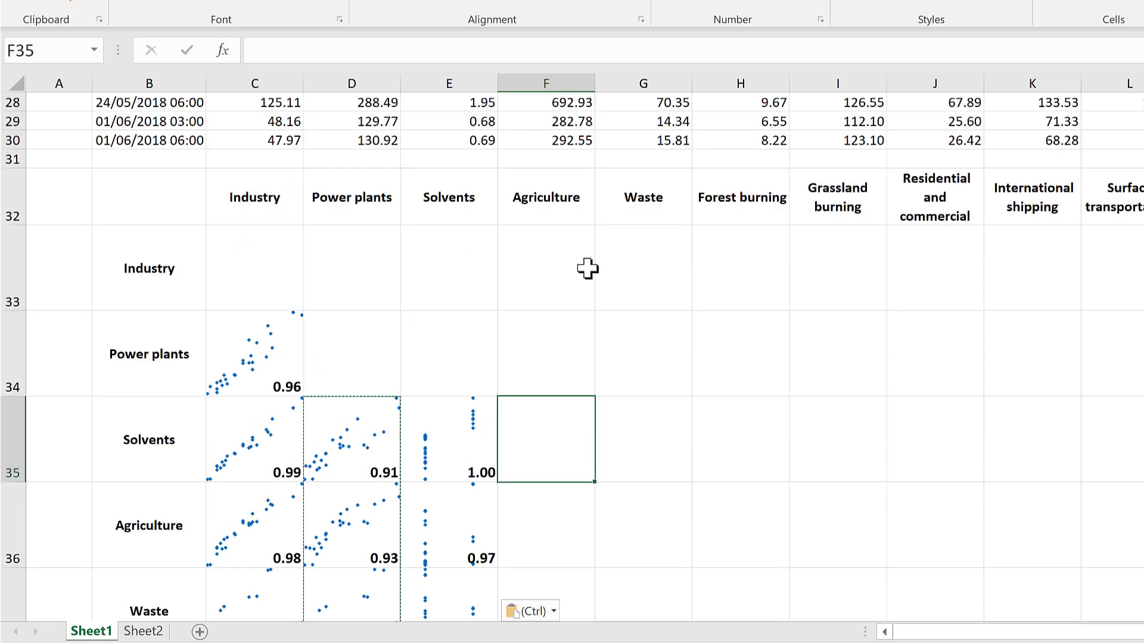
pyautogui.scroll(3, 587, 268)
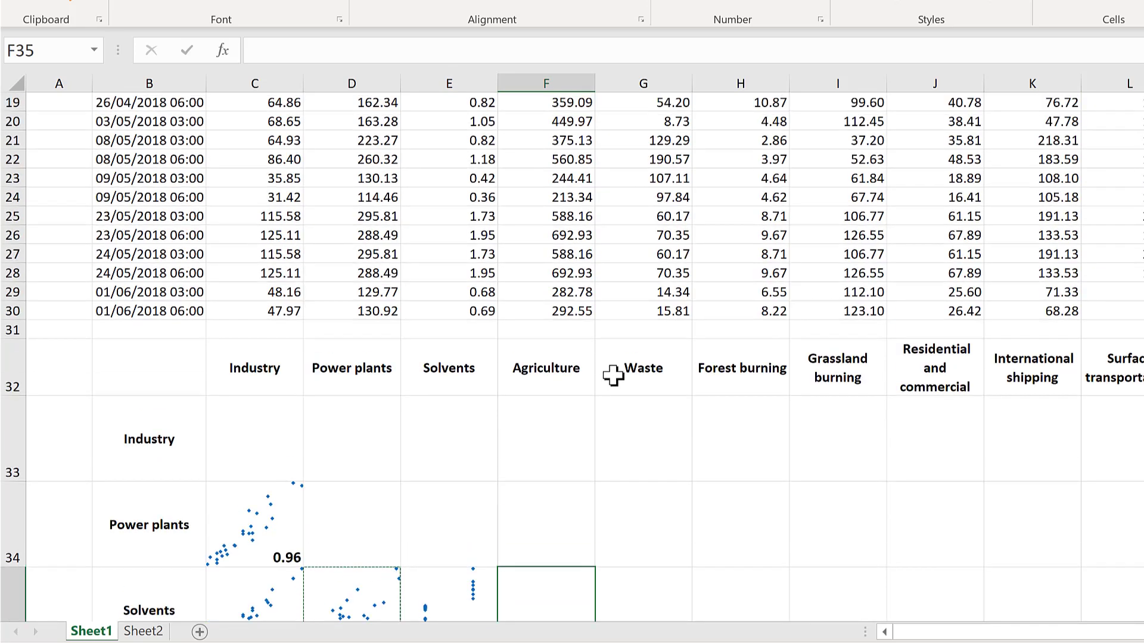
pyautogui.scroll(5, 613, 375)
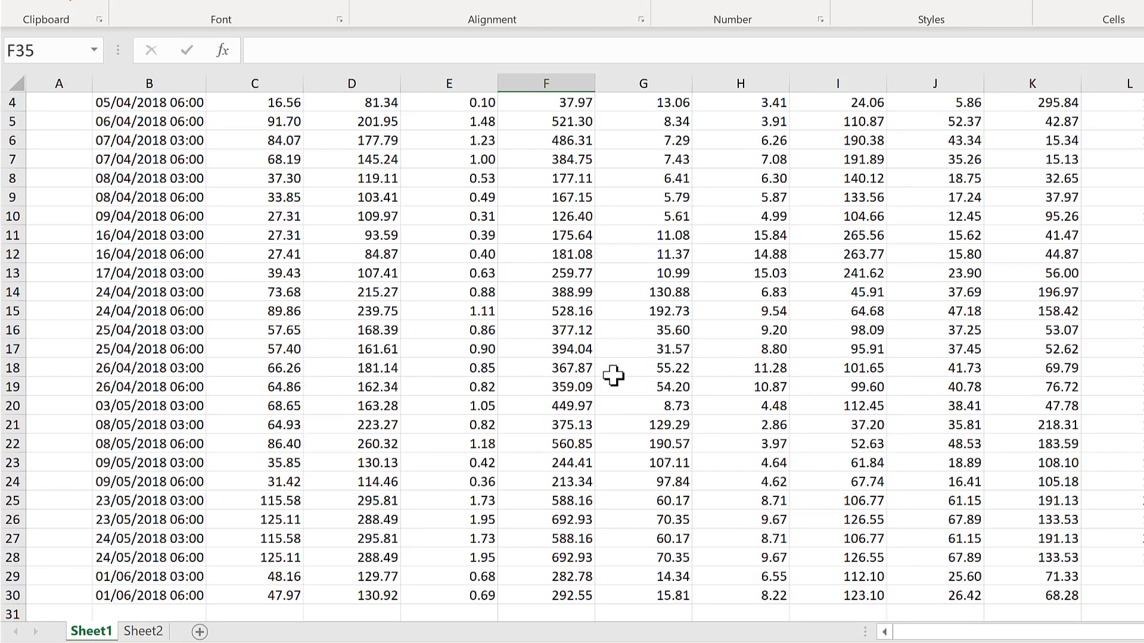
pyautogui.scroll(1, 613, 375)
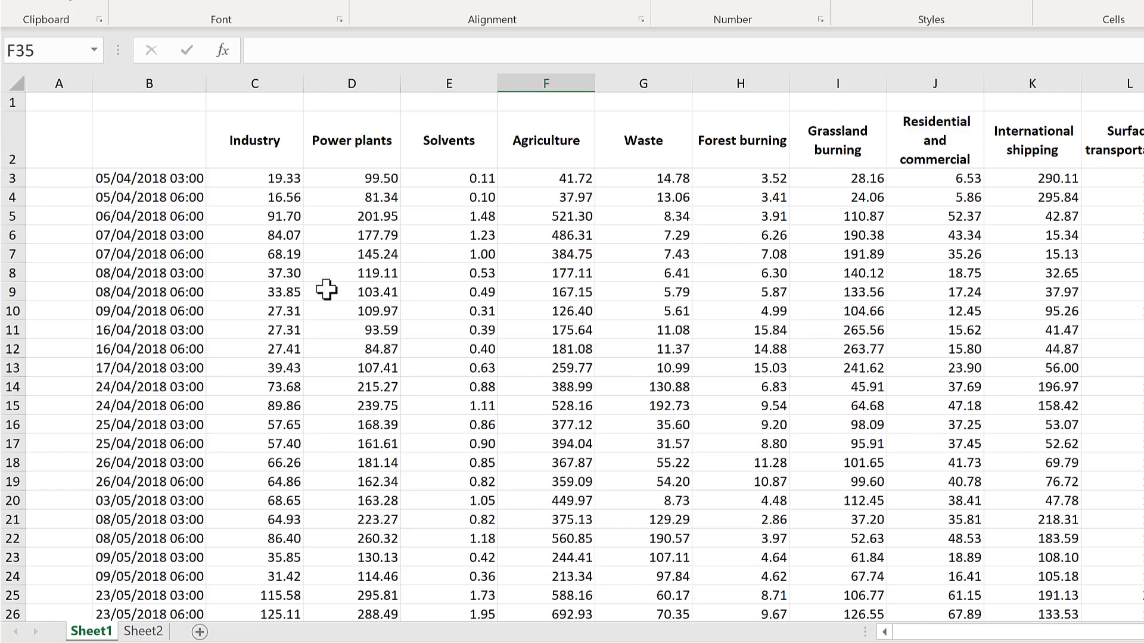
pyautogui.moveTo(262, 184); pyautogui.dragTo(288, 427)
pyautogui.click(396, 240)
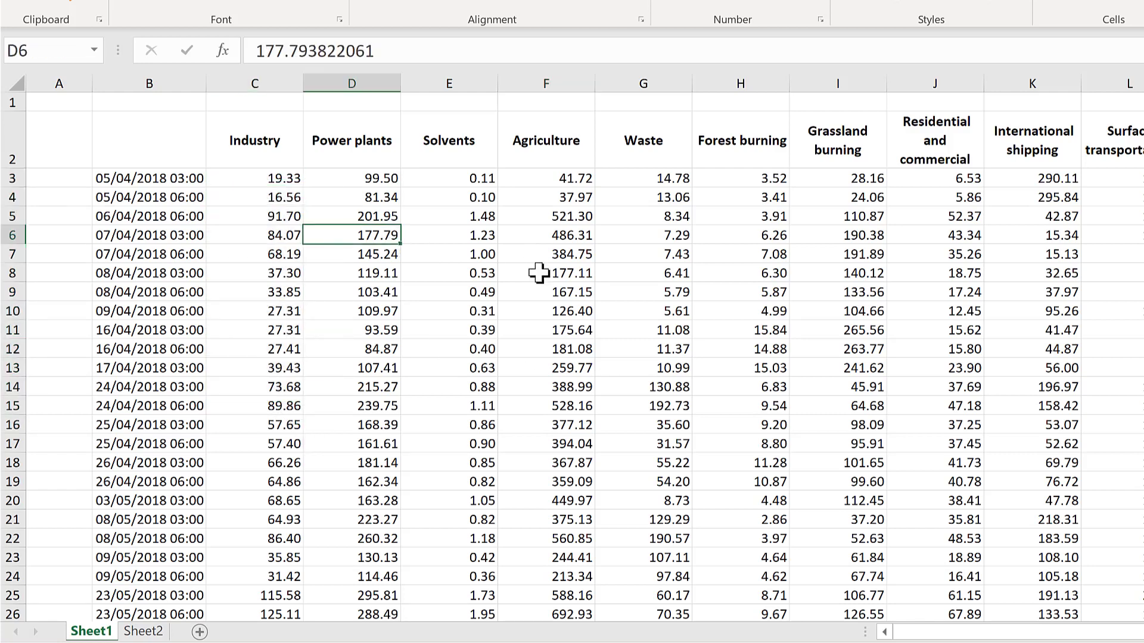
pyautogui.scroll(-8, 453, 304)
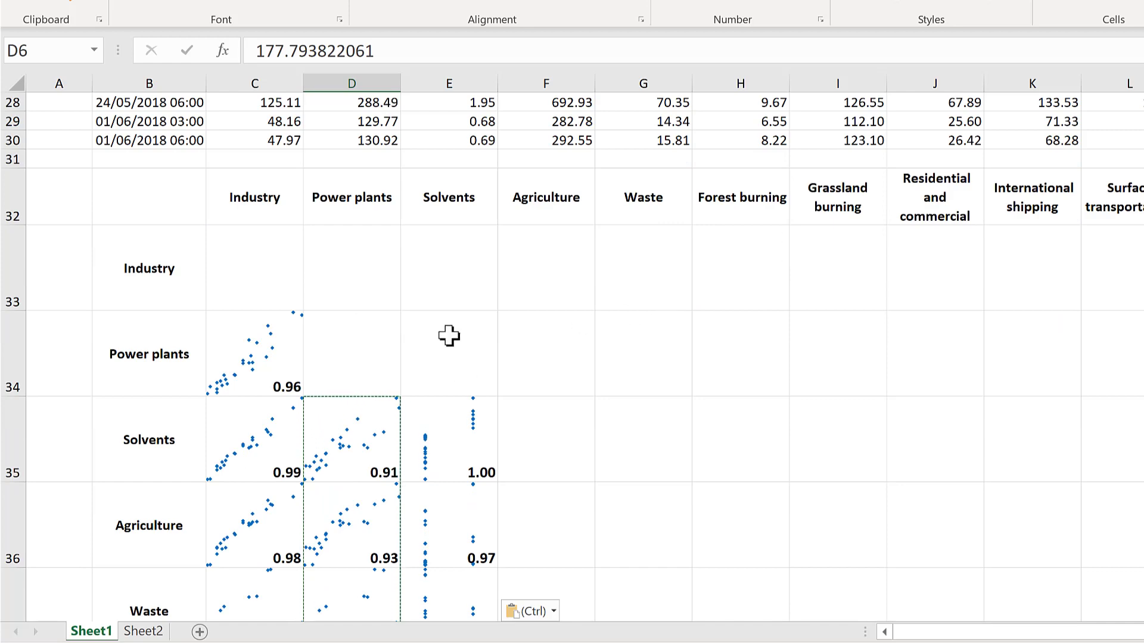
pyautogui.scroll(9, 449, 336)
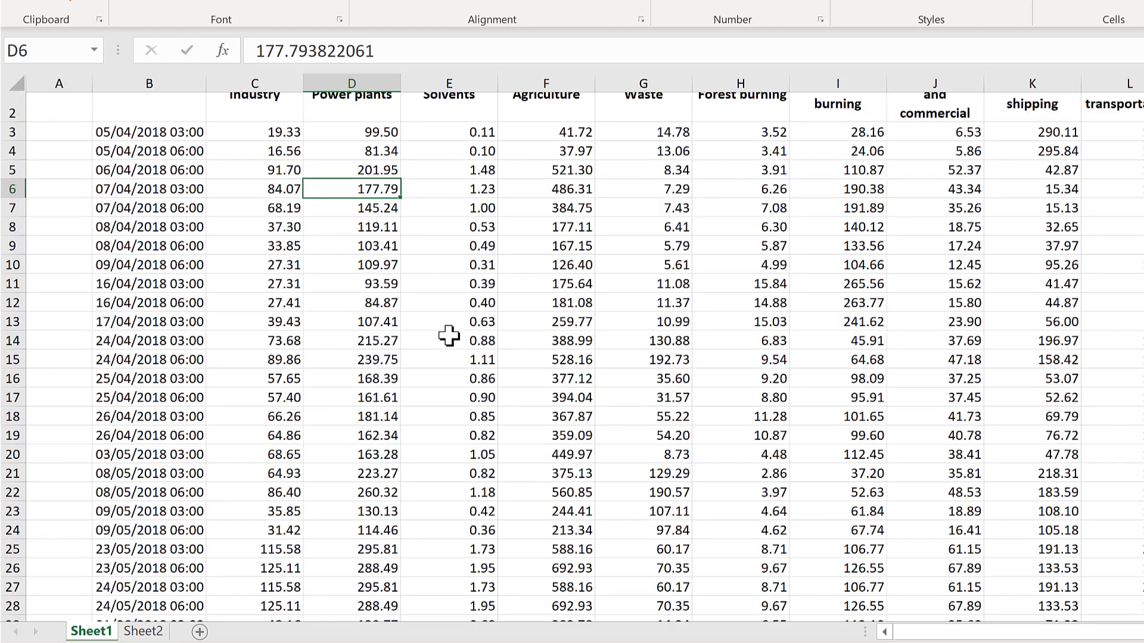
pyautogui.scroll(1, 449, 336)
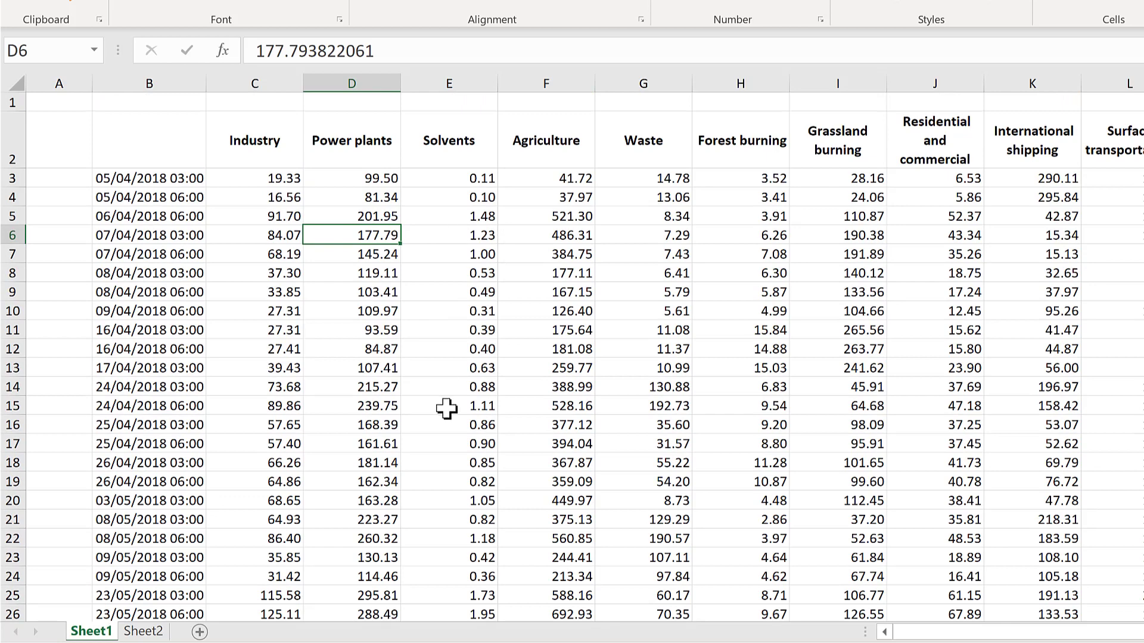
pyautogui.scroll(-8, 451, 395)
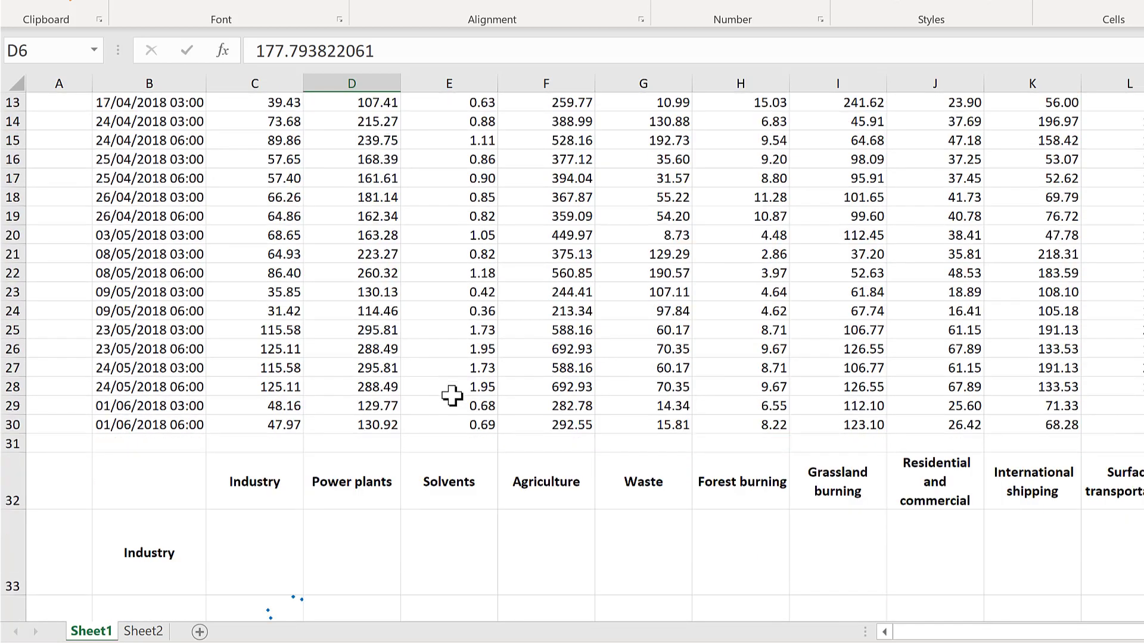
pyautogui.scroll(-3, 452, 396)
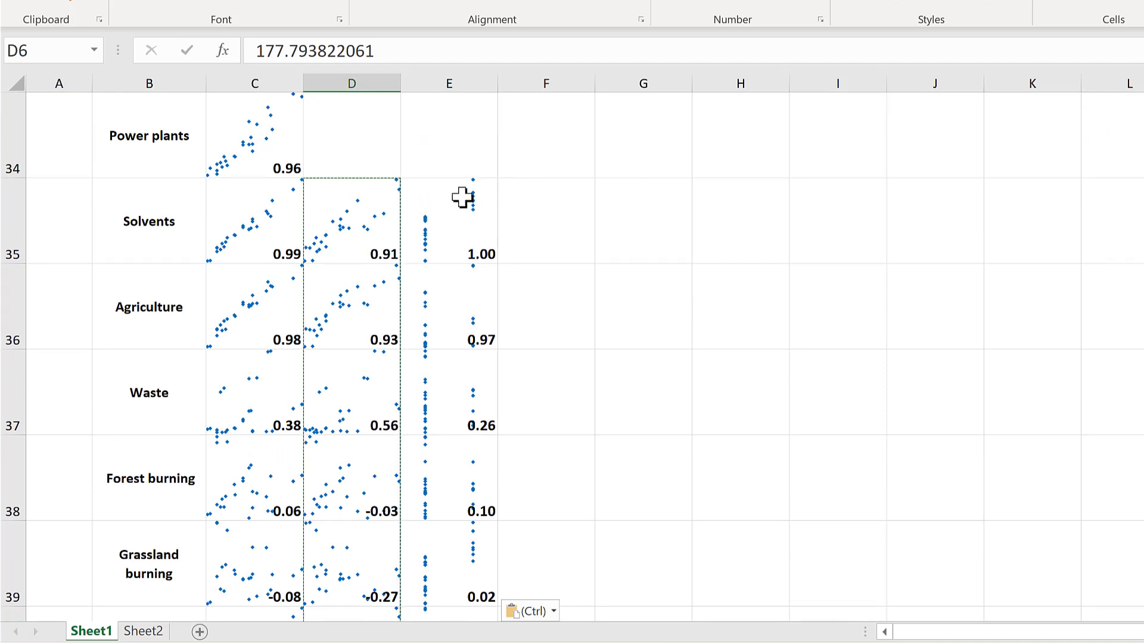
# Step: Insert a scatter chart of the Solvents and Agriculture data in E3:F30 and move it clear of those two columns
pyautogui.click(557, 222)
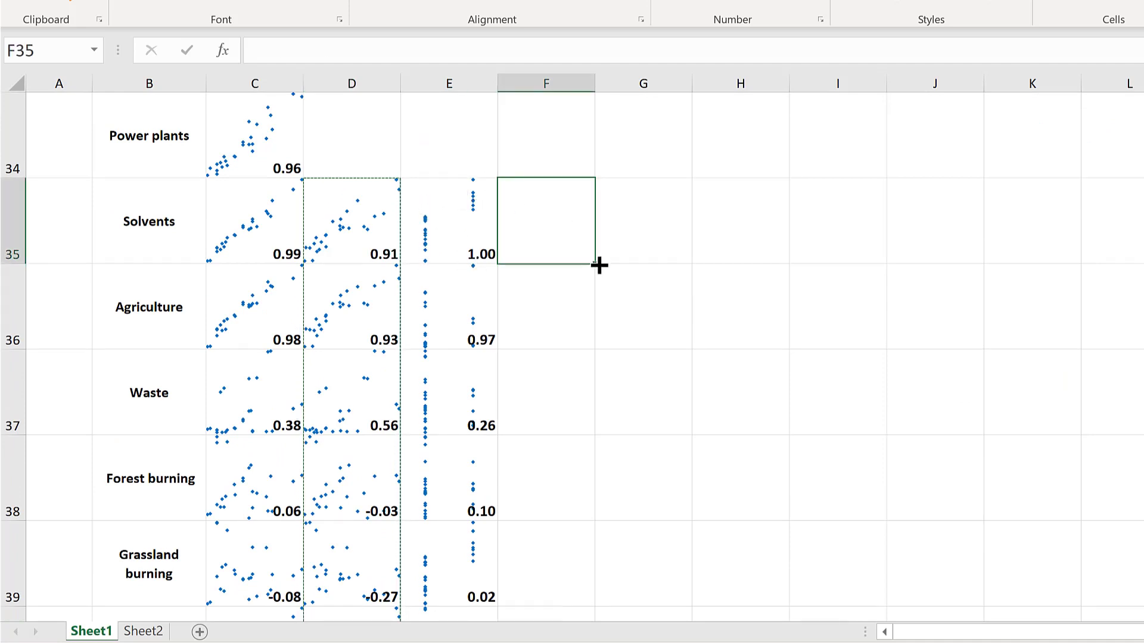
pyautogui.scroll(4, 597, 262)
pyautogui.scroll(7, 597, 266)
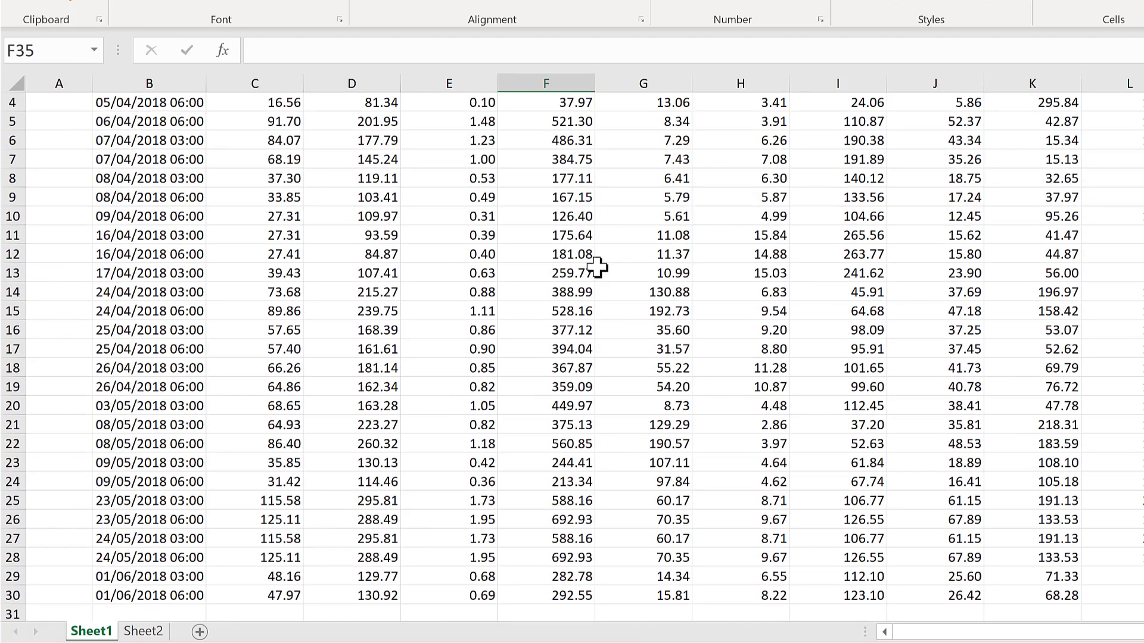
pyautogui.moveTo(495, 182); pyautogui.dragTo(544, 584)
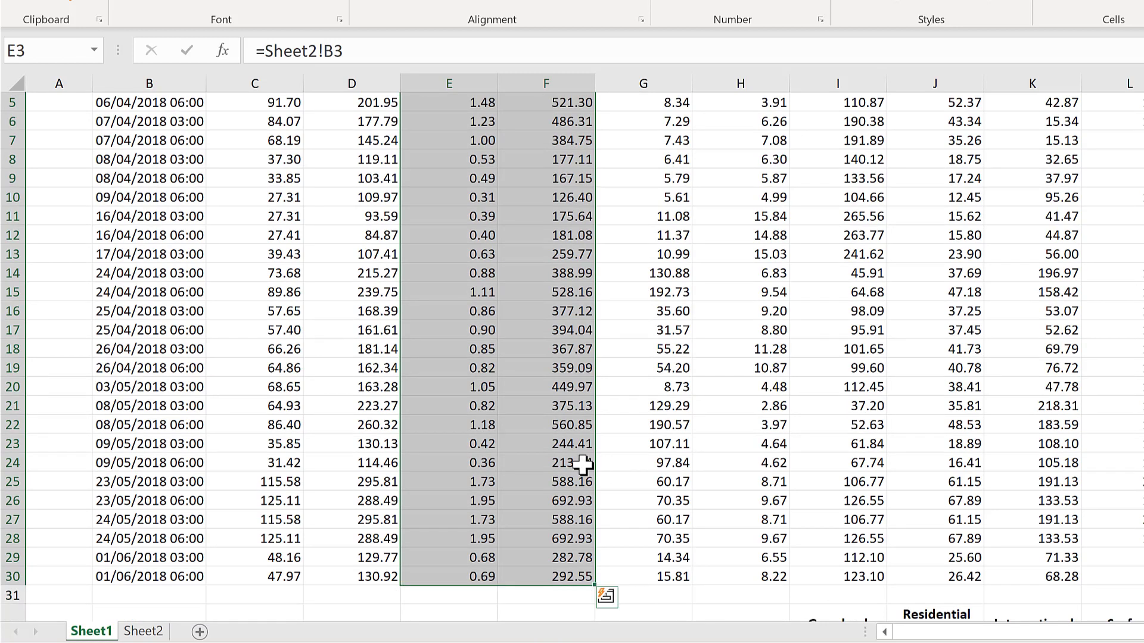
pyautogui.hotkey('alt', 'F1')
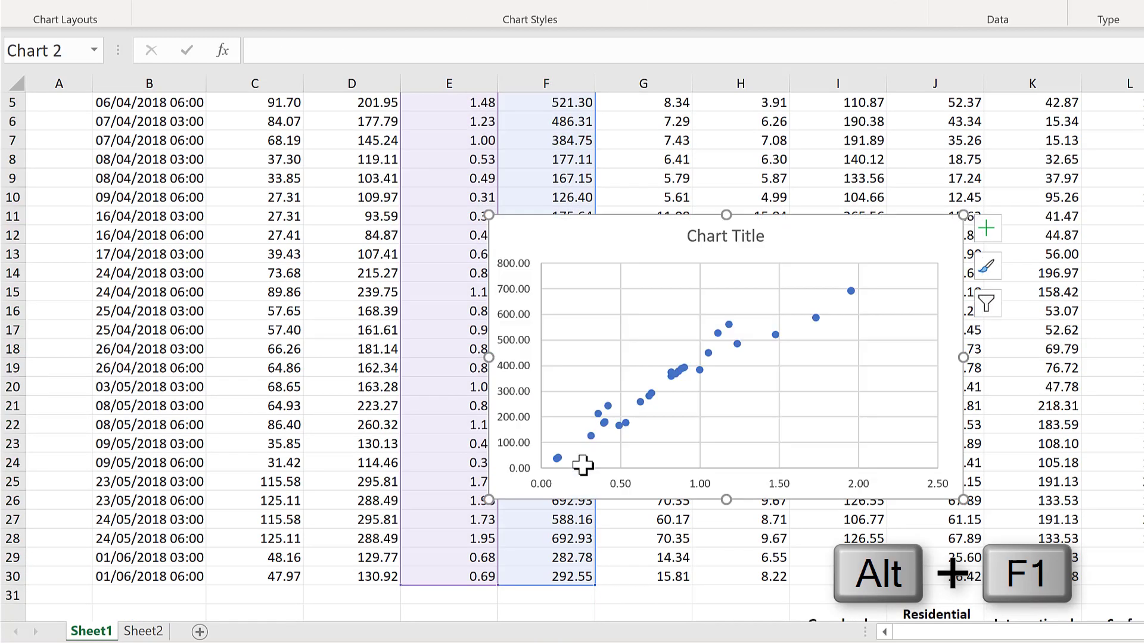
pyautogui.scroll(2, 689, 388)
pyautogui.moveTo(612, 340); pyautogui.dragTo(753, 244)
# Step: Paste a copy of the scatter chart as a picture and place it overlapping the lower right part of the original chart
pyautogui.rightClick(752, 244)
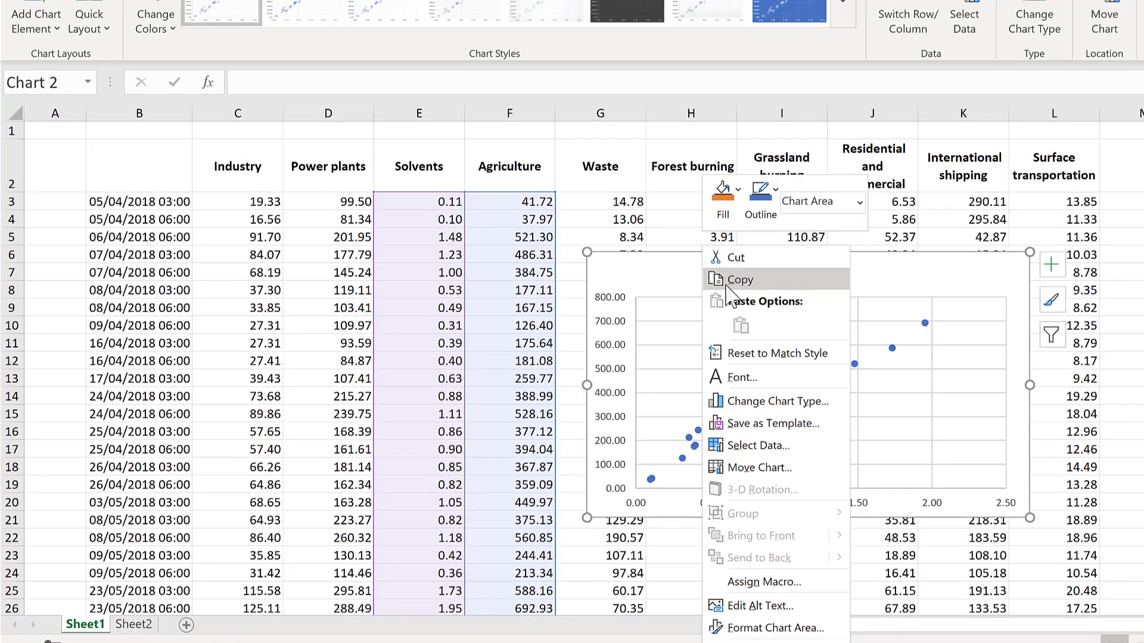
pyautogui.press('Escape')
pyautogui.click(976, 324)
pyautogui.rightClick(976, 324)
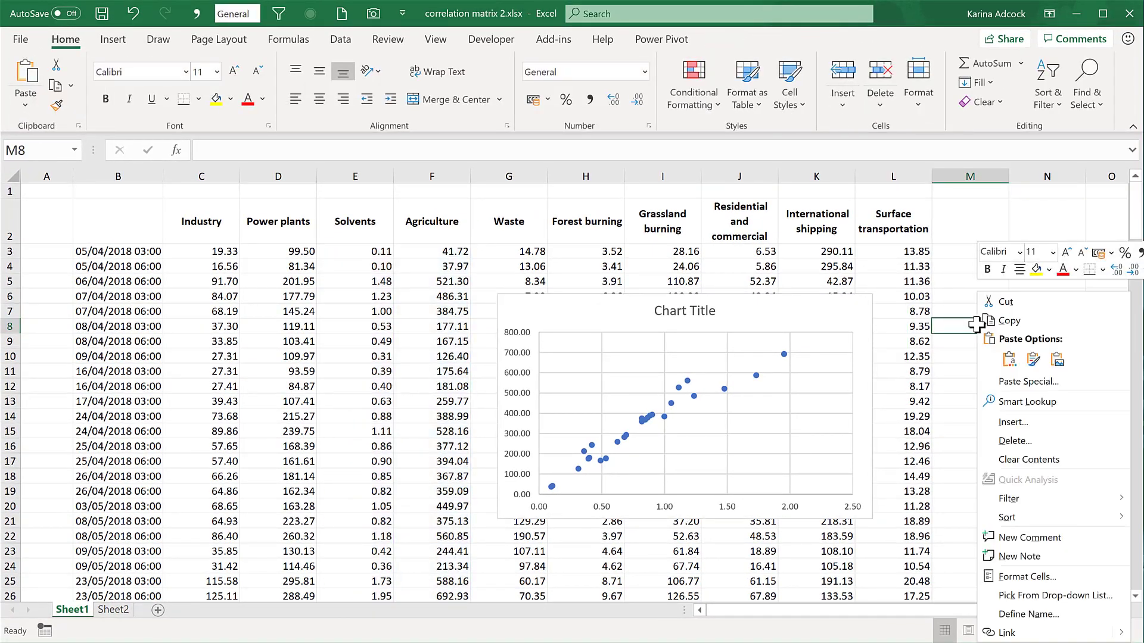
pyautogui.click(1057, 359)
pyautogui.moveTo(1020, 338); pyautogui.dragTo(752, 374)
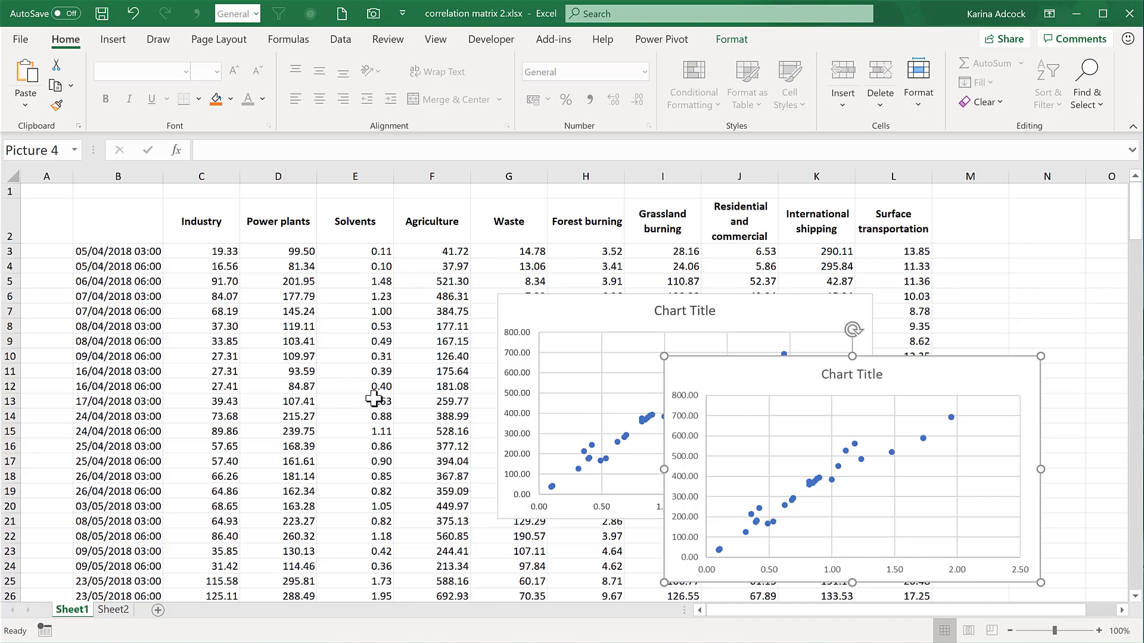
# Step: Multiply the first Solvents value by 100 by changing the formula in E3 to =Sheet2!B3*100
pyautogui.scroll(-1, 357, 488)
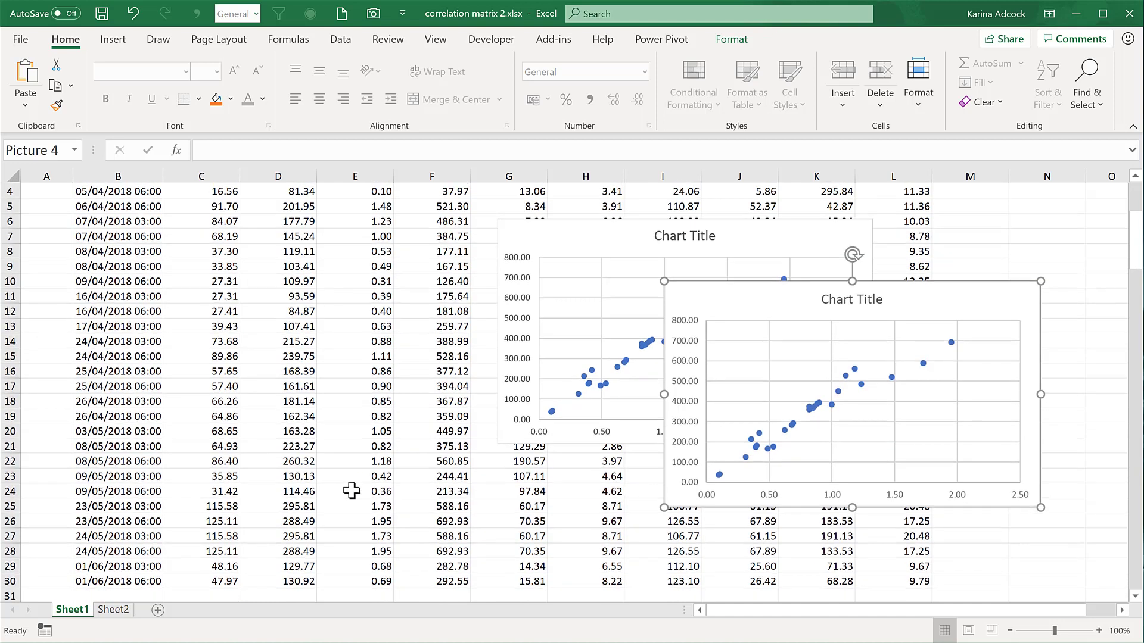
pyautogui.scroll(1, 355, 494)
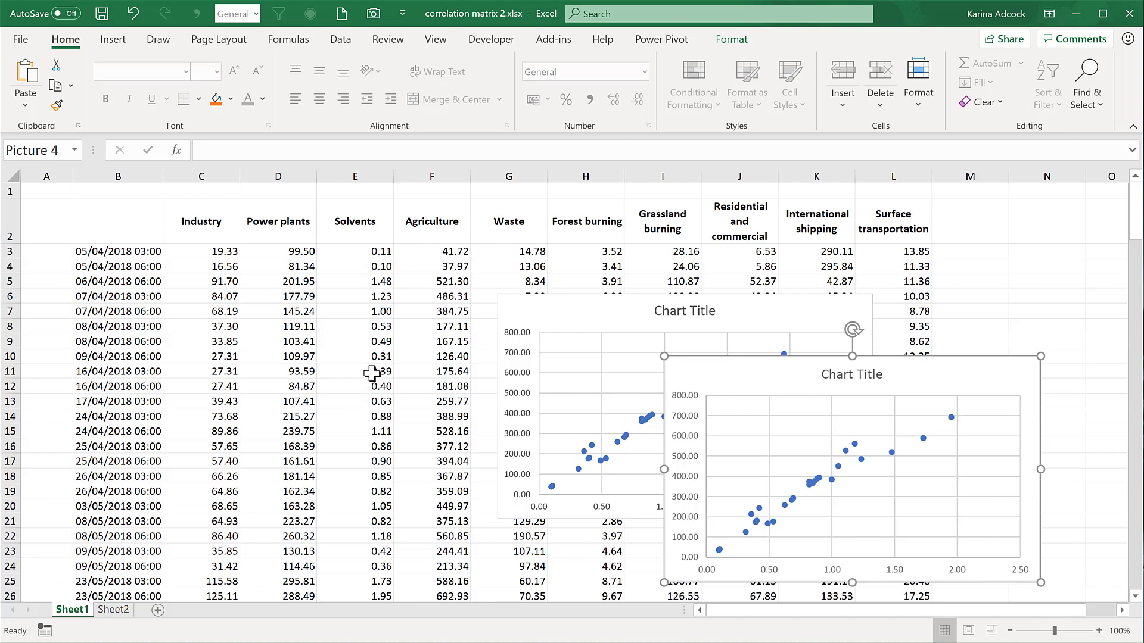
pyautogui.scroll(-1, 372, 376)
pyautogui.scroll(1, 372, 376)
pyautogui.click(367, 251)
pyautogui.click(307, 156)
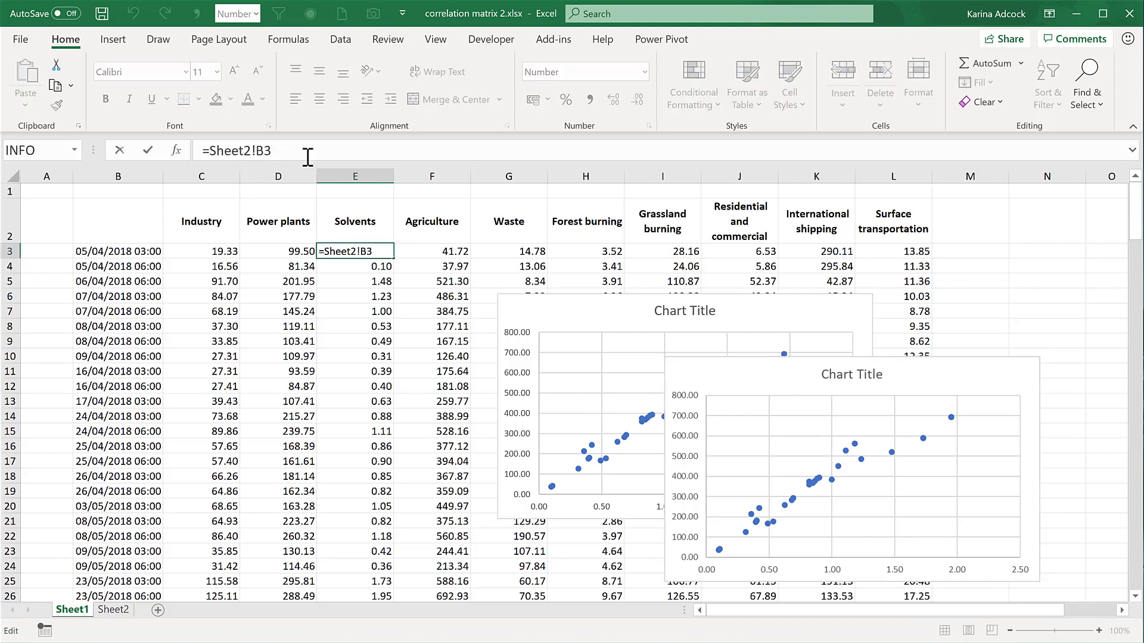
pyautogui.write('*100')
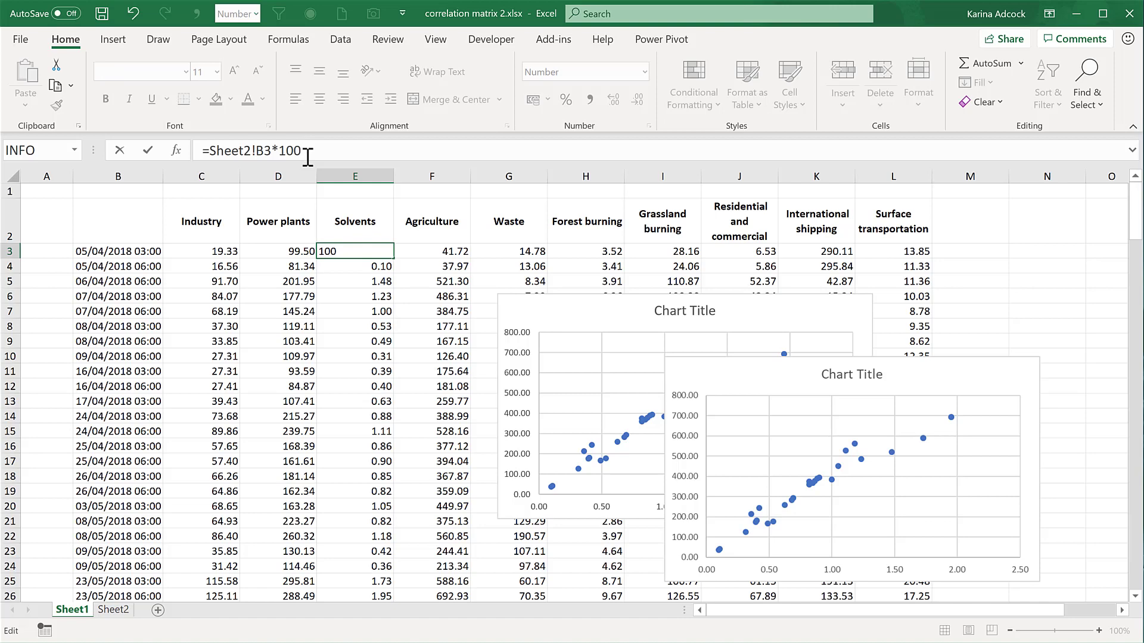
pyautogui.press('Return')
# Step: Delete the original scatter chart, keeping its picture, and fill the E3 formula down the Solvents data to E30
pyautogui.moveTo(448, 326); pyautogui.dragTo(286, 317)
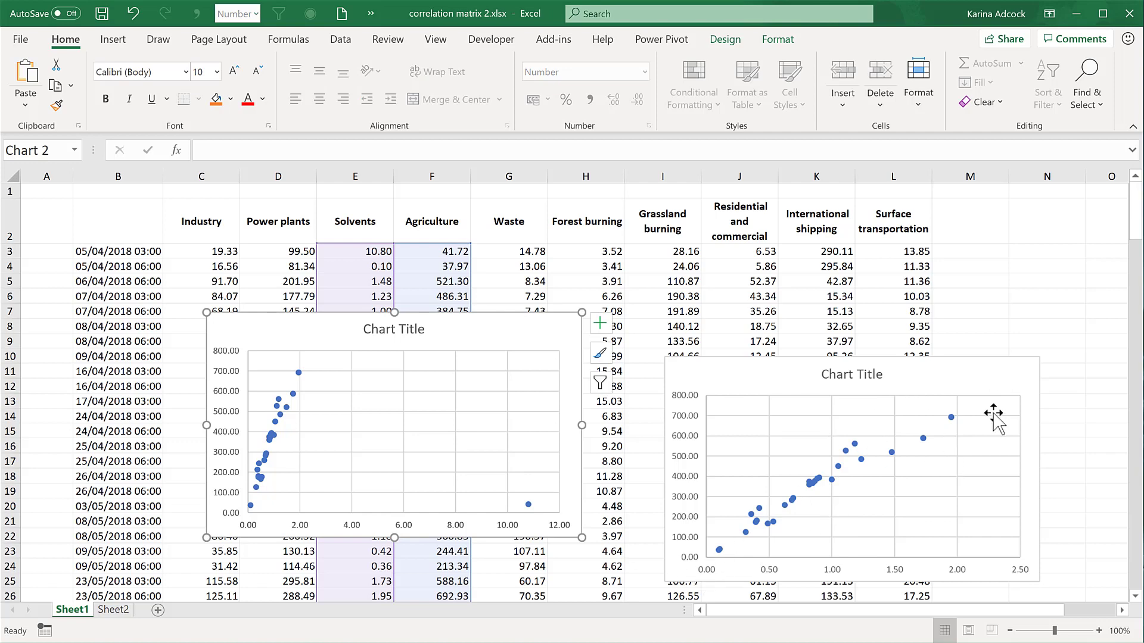
pyautogui.press('Delete')
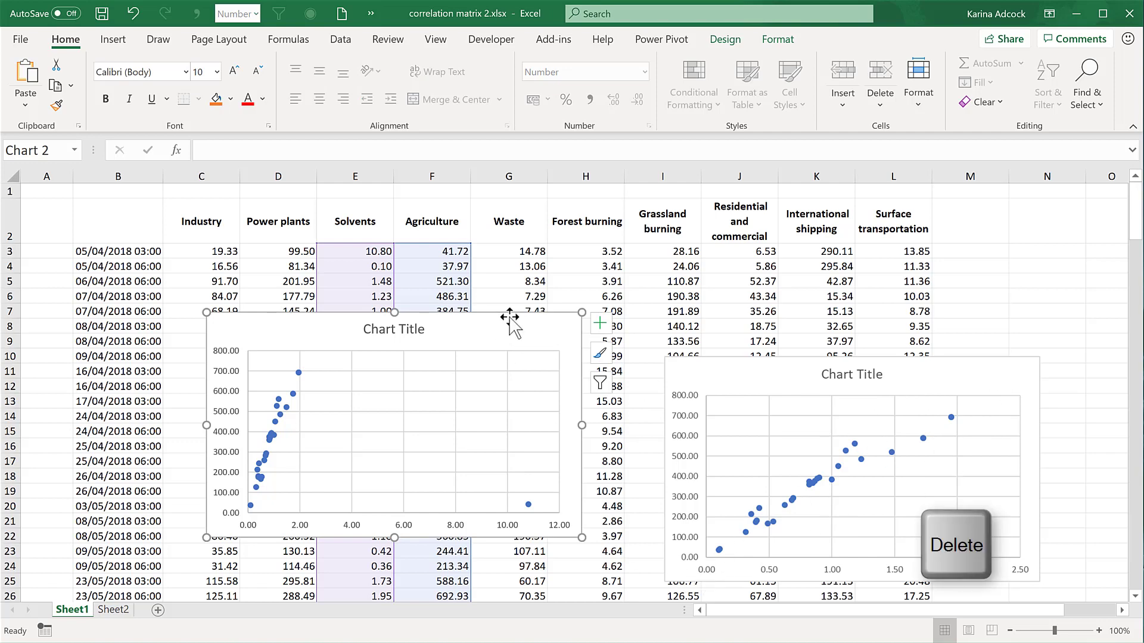
pyautogui.click(381, 248)
pyautogui.doubleClick(394, 257)
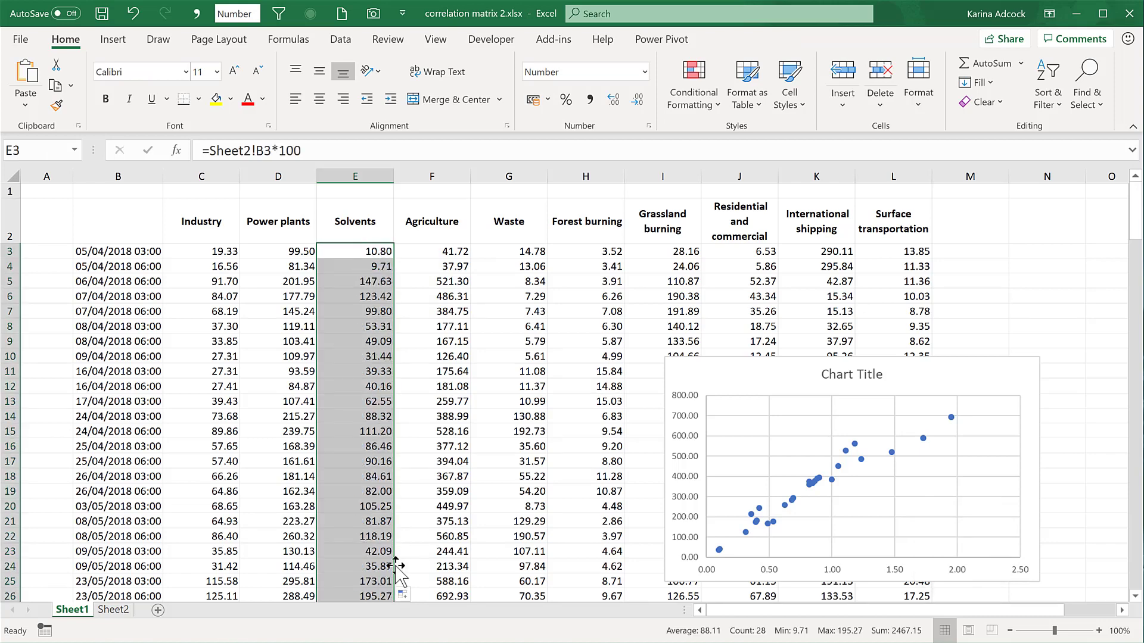
# Step: Move the chart picture down beside the Solvents sparklines in the correlation matrix for comparison
pyautogui.moveTo(660, 434); pyautogui.dragTo(511, 531)
pyautogui.scroll(-4, 511, 529)
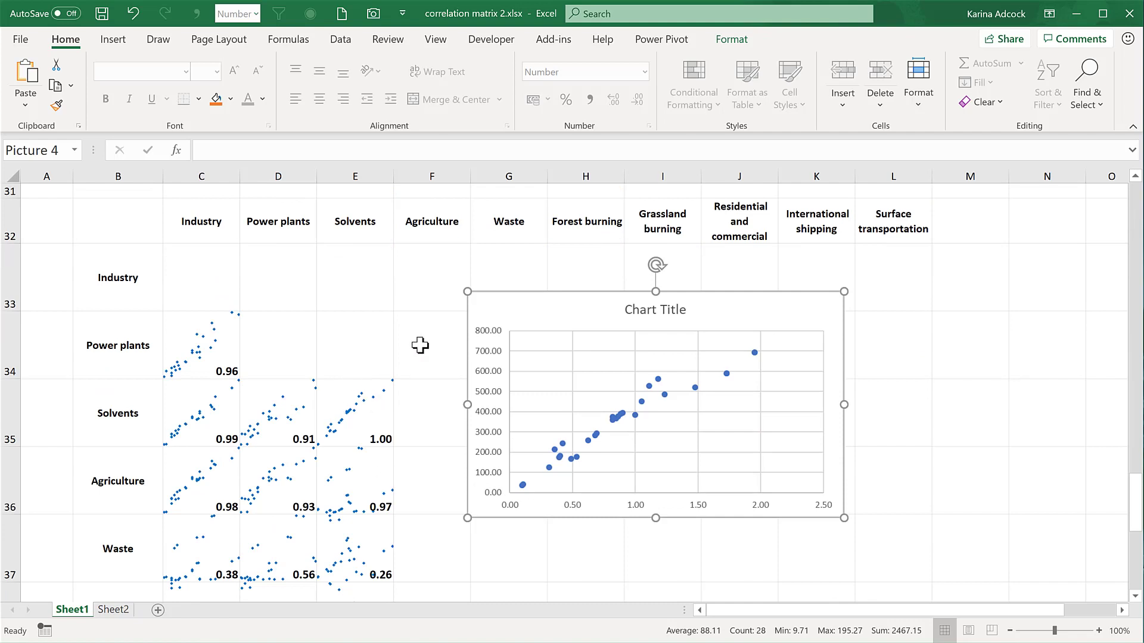
# Step: Change the Solvents column sparklines' location range to $E$36:$E$42 and drop the empty column M from their data range
pyautogui.click(370, 416)
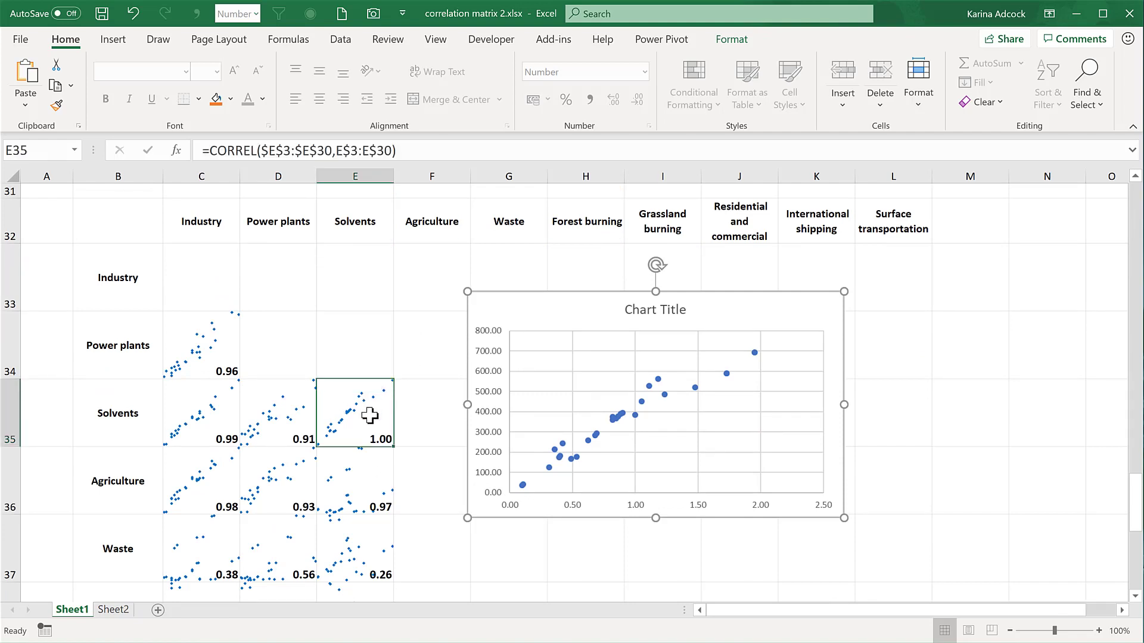
pyautogui.hotkey('ctrl', 'shift', 'Down')
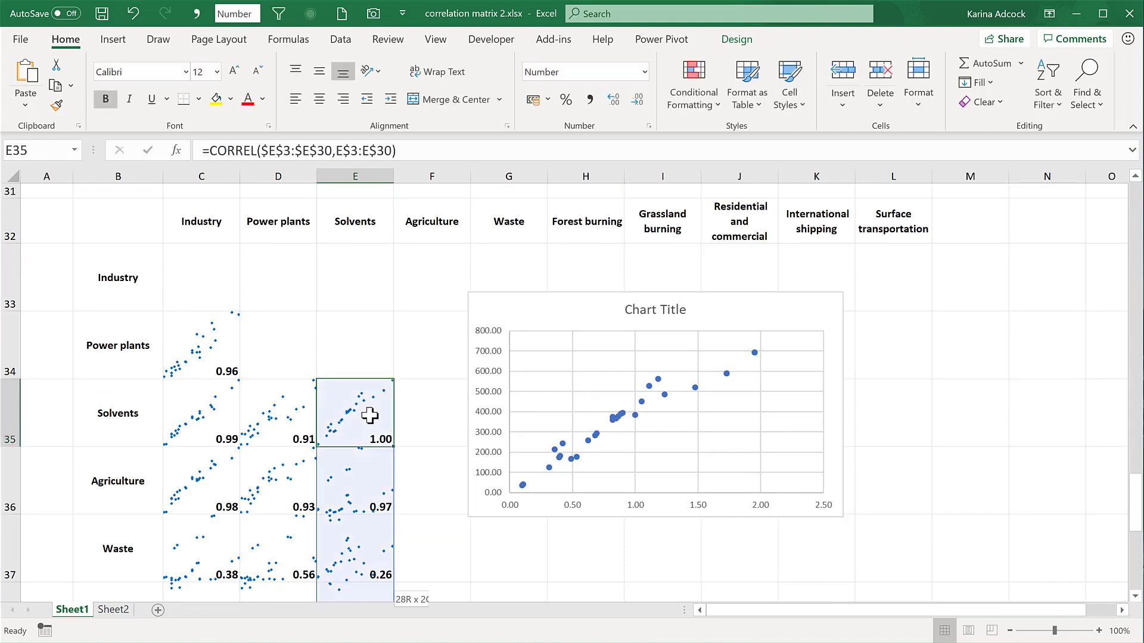
pyautogui.scroll(4, 371, 417)
pyautogui.click(734, 39)
pyautogui.click(24, 75)
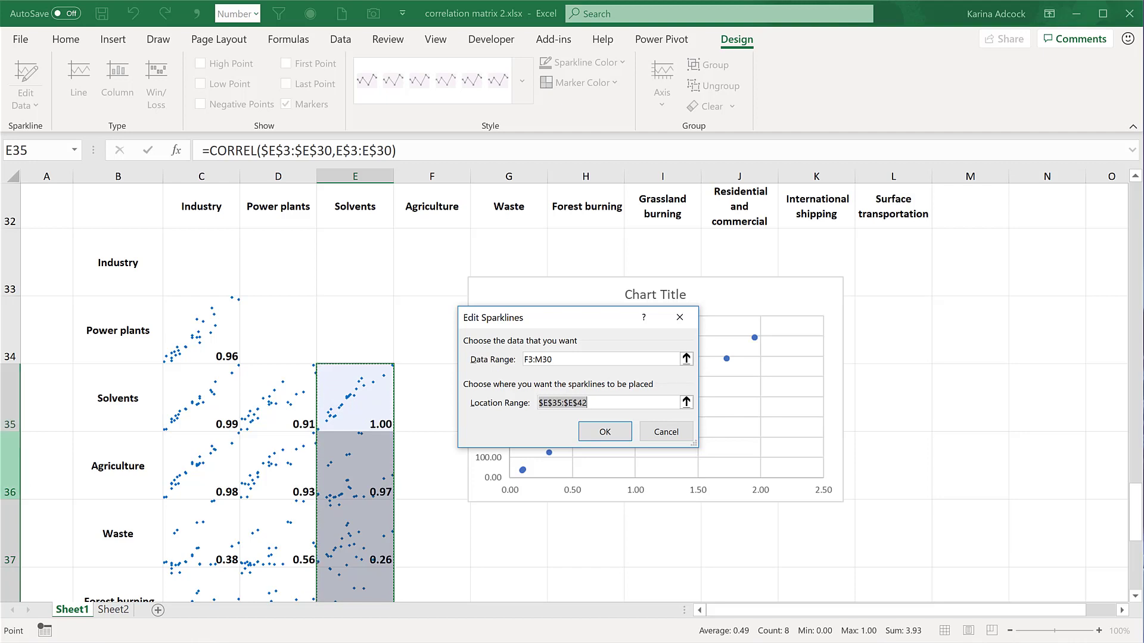
pyautogui.click(557, 403)
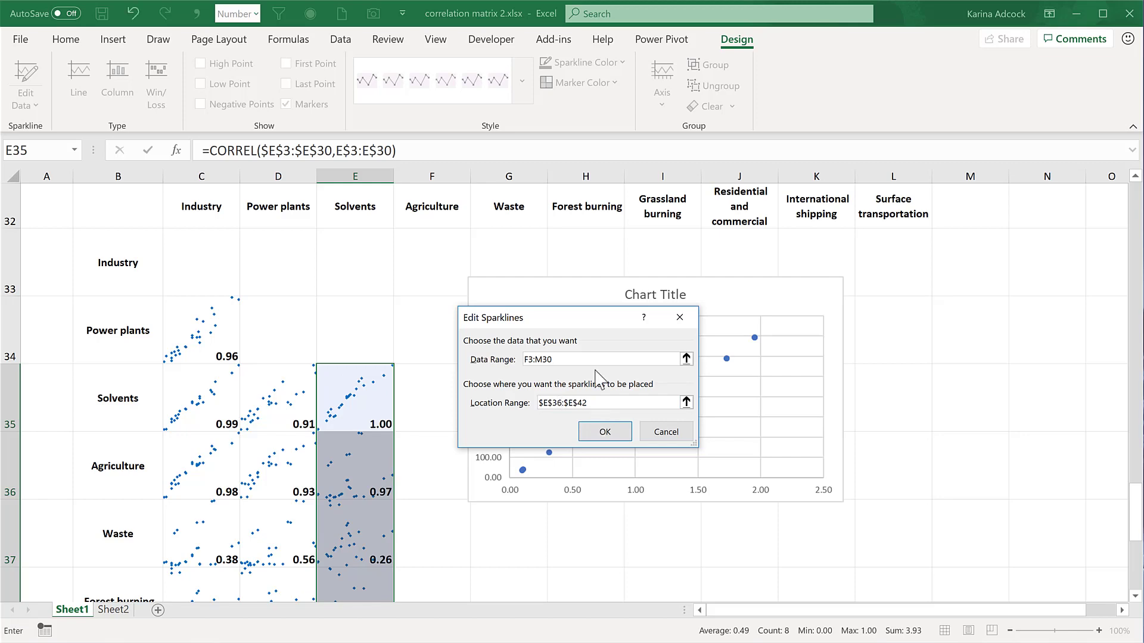
pyautogui.click(558, 360)
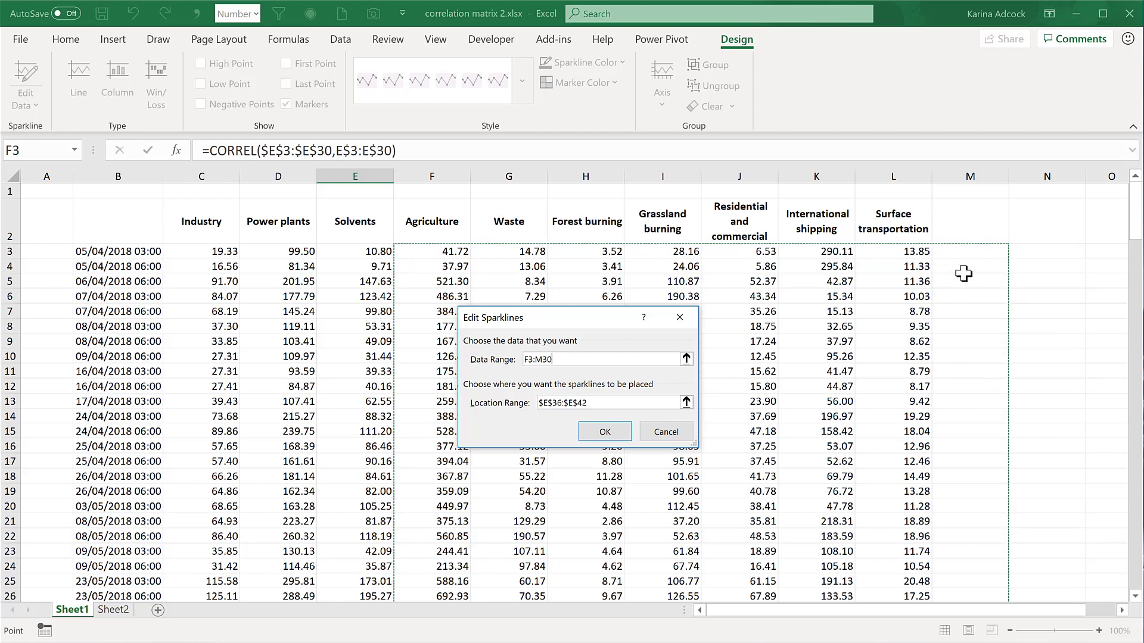
pyautogui.click(972, 172)
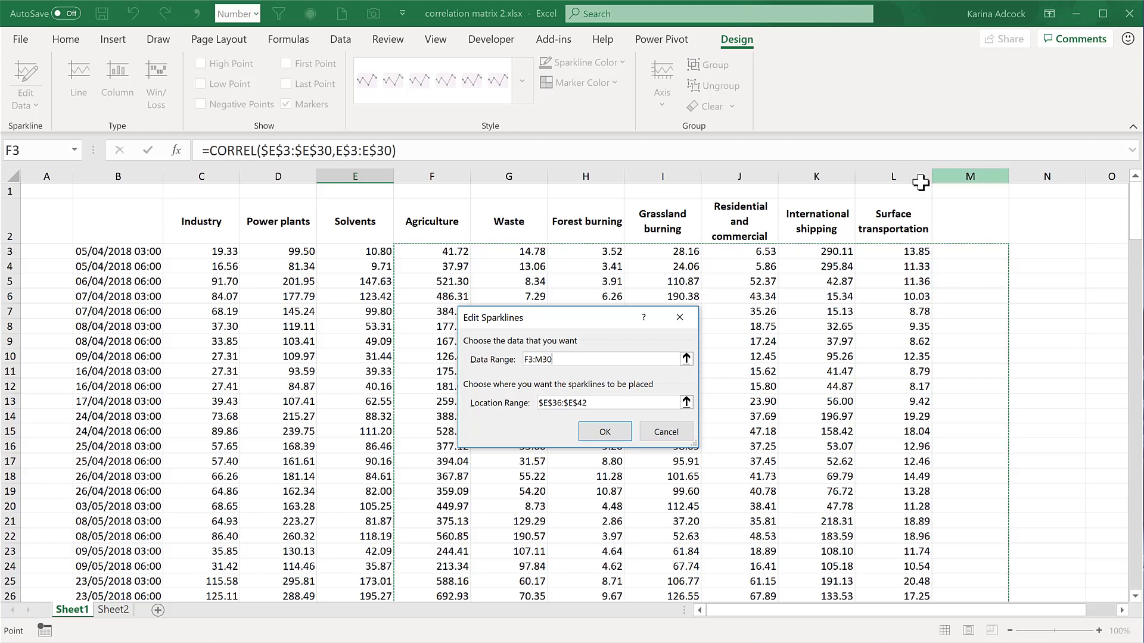
pyautogui.click(580, 361)
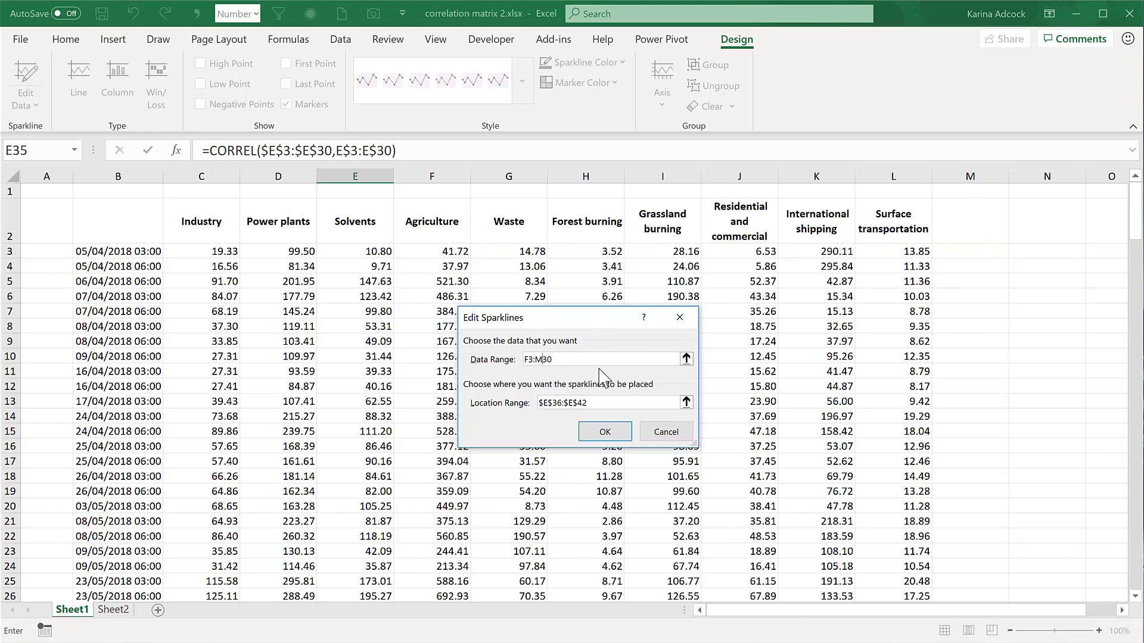
pyautogui.click(603, 432)
# Step: Confirm E3:E30 as the date axis range for the Solvents column sparklines
pyautogui.scroll(-12, 601, 386)
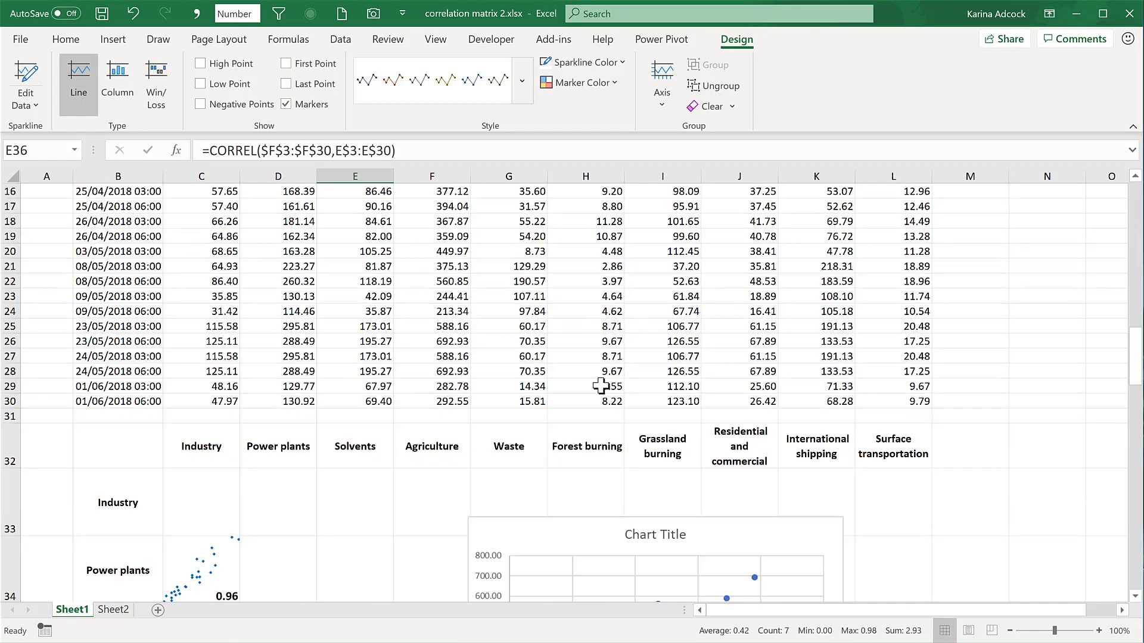
pyautogui.scroll(1, 600, 386)
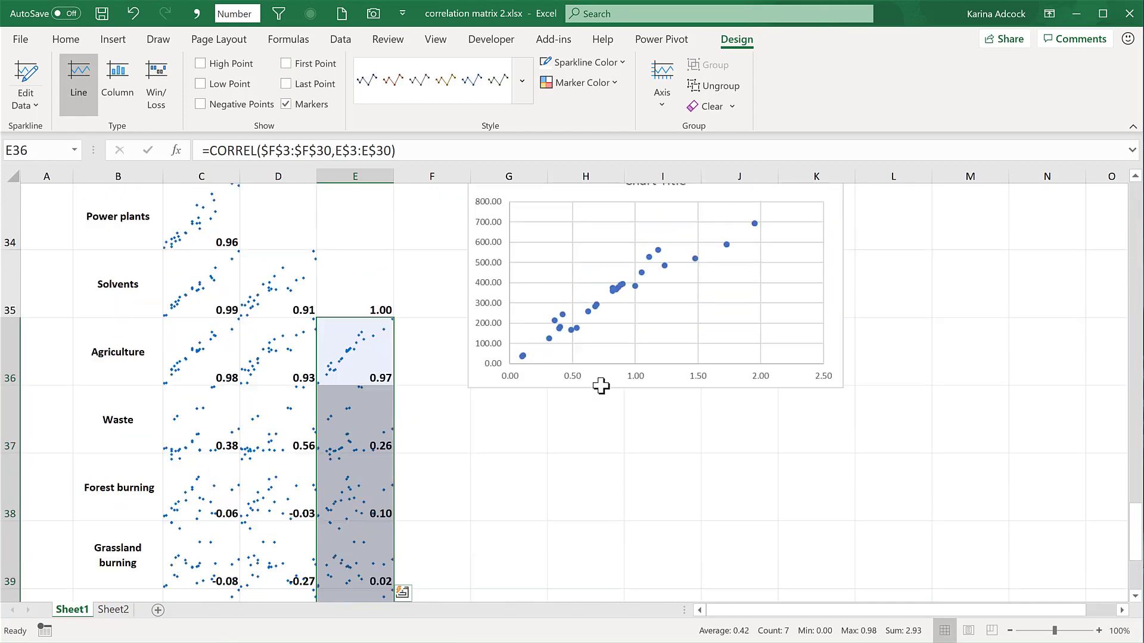
pyautogui.click(661, 105)
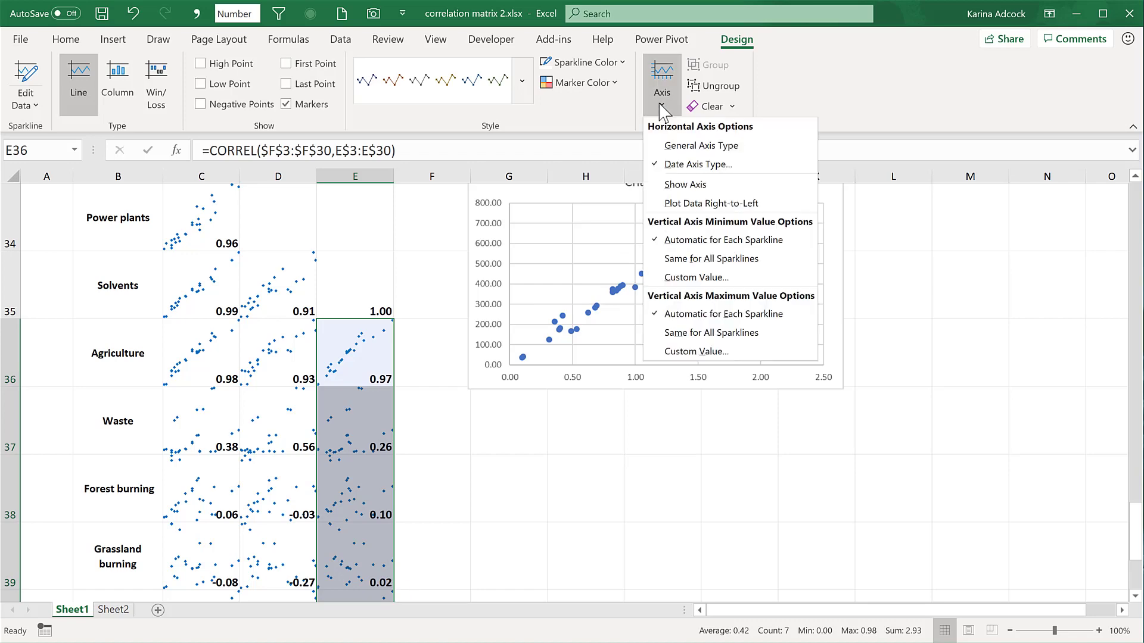
pyautogui.click(676, 165)
pyautogui.scroll(1, 581, 352)
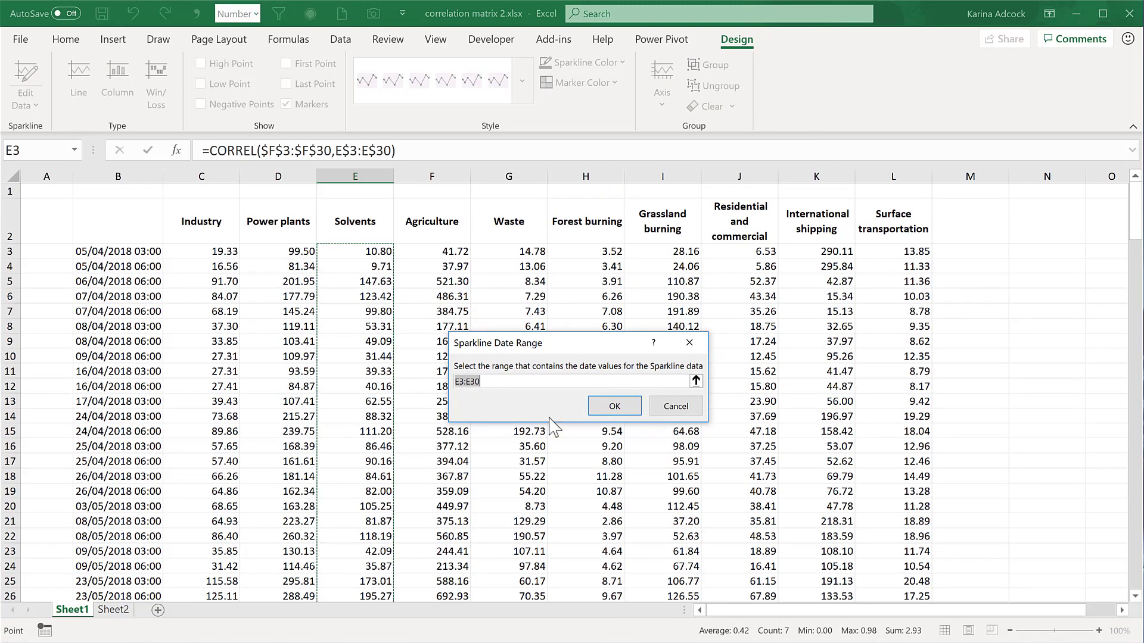
pyautogui.click(614, 407)
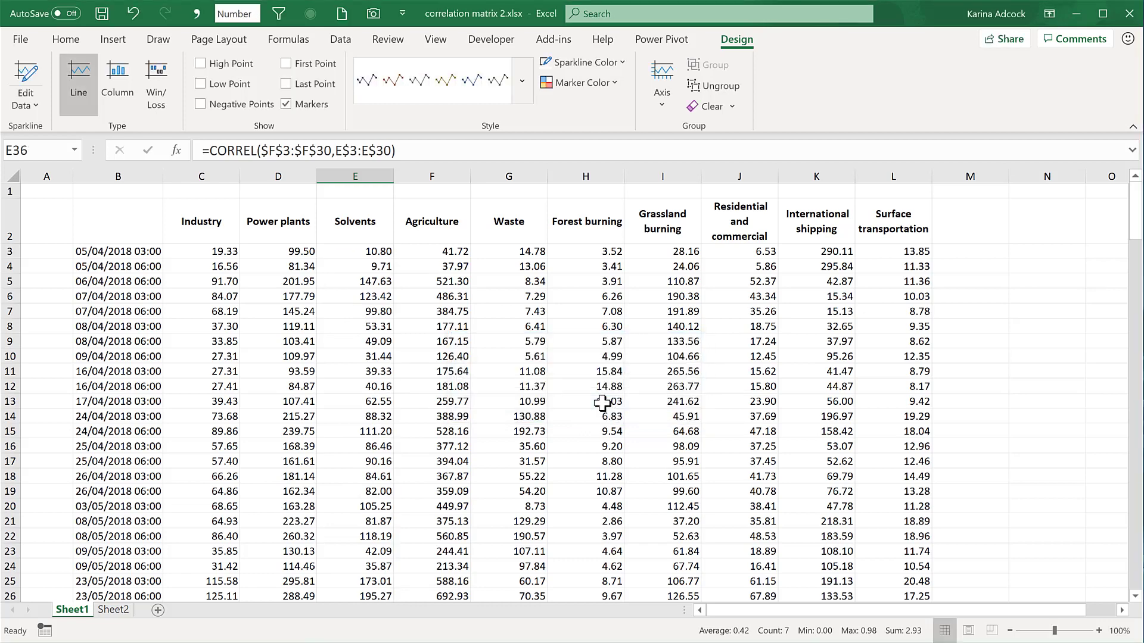
# Step: Clear the Solvents self-correlation value from E35 in the matrix
pyautogui.scroll(-2, 603, 405)
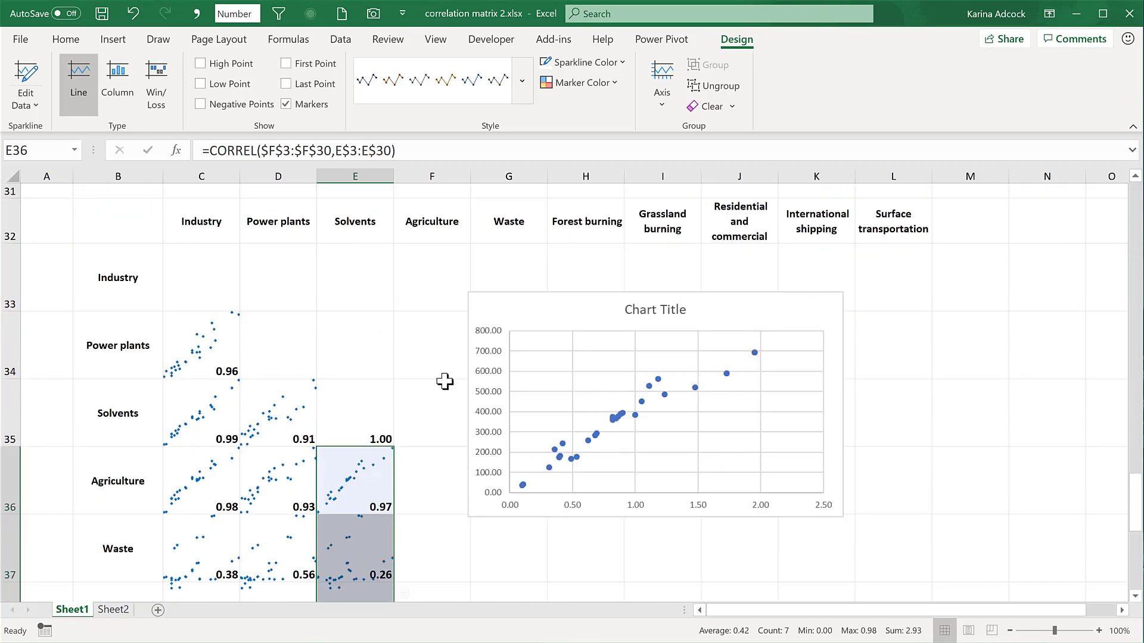
pyautogui.click(356, 405)
pyautogui.press('Delete')
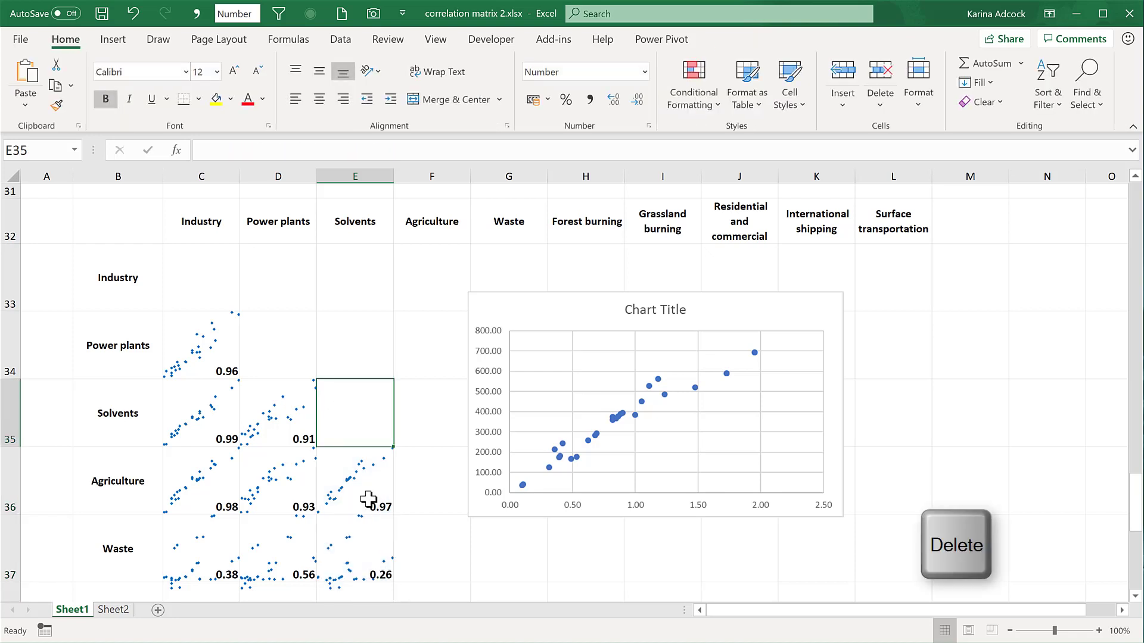
# Step: Inspect the data ranges referenced by the CORREL formula for Solvents against Agriculture in E36, leaving the formula as it is
pyautogui.click(368, 499)
pyautogui.press('F2')
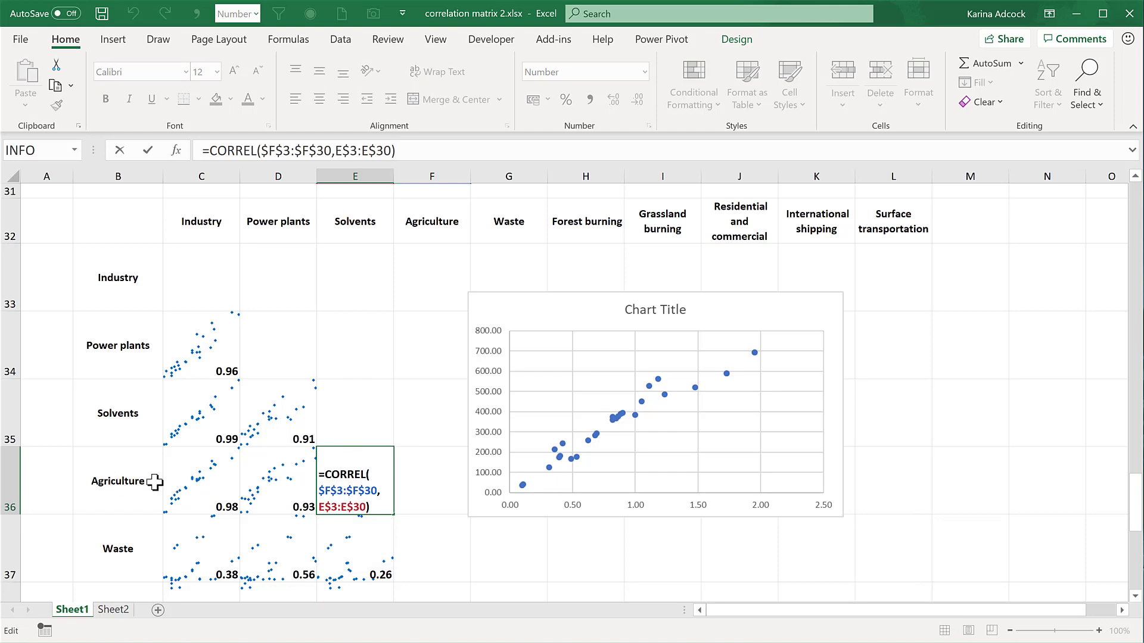
pyautogui.scroll(10, 342, 485)
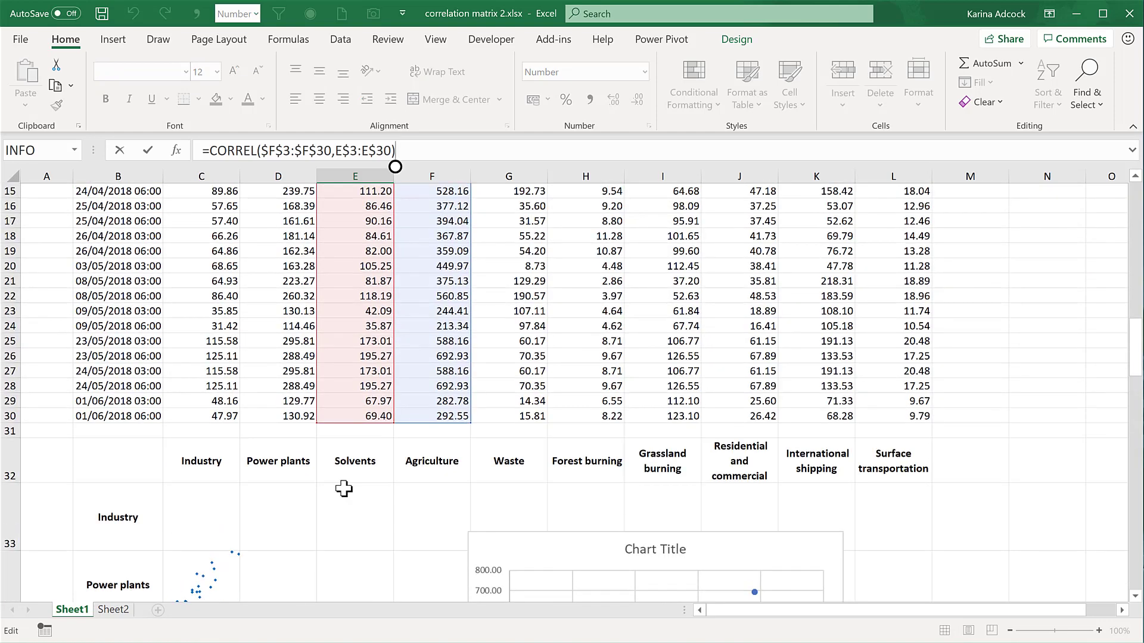
pyautogui.scroll(1, 344, 489)
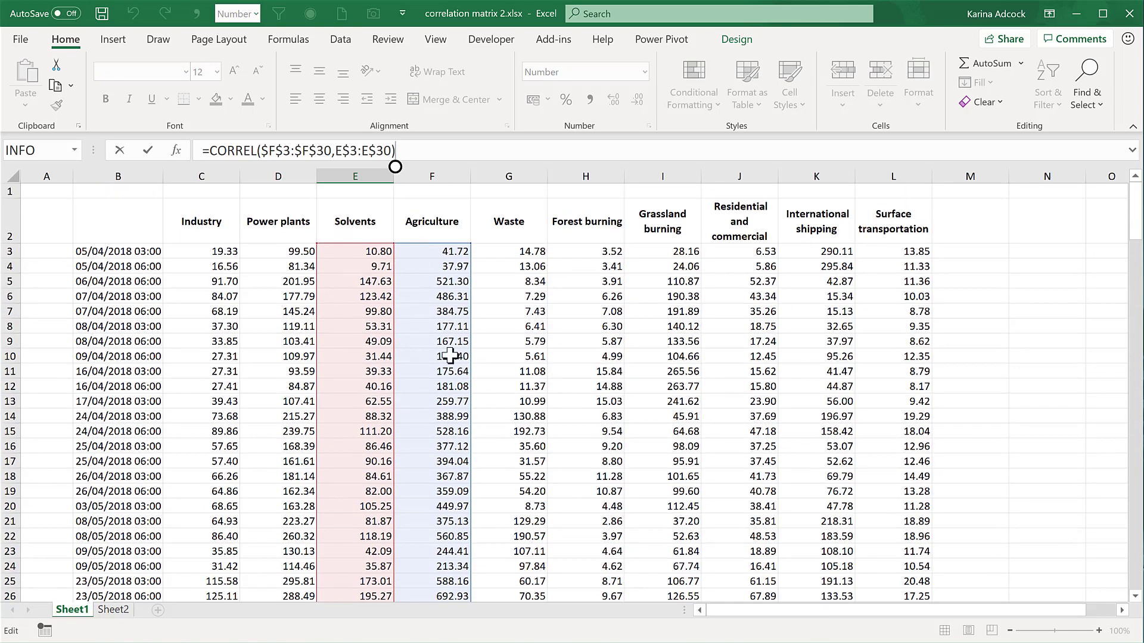
pyautogui.press('Return')
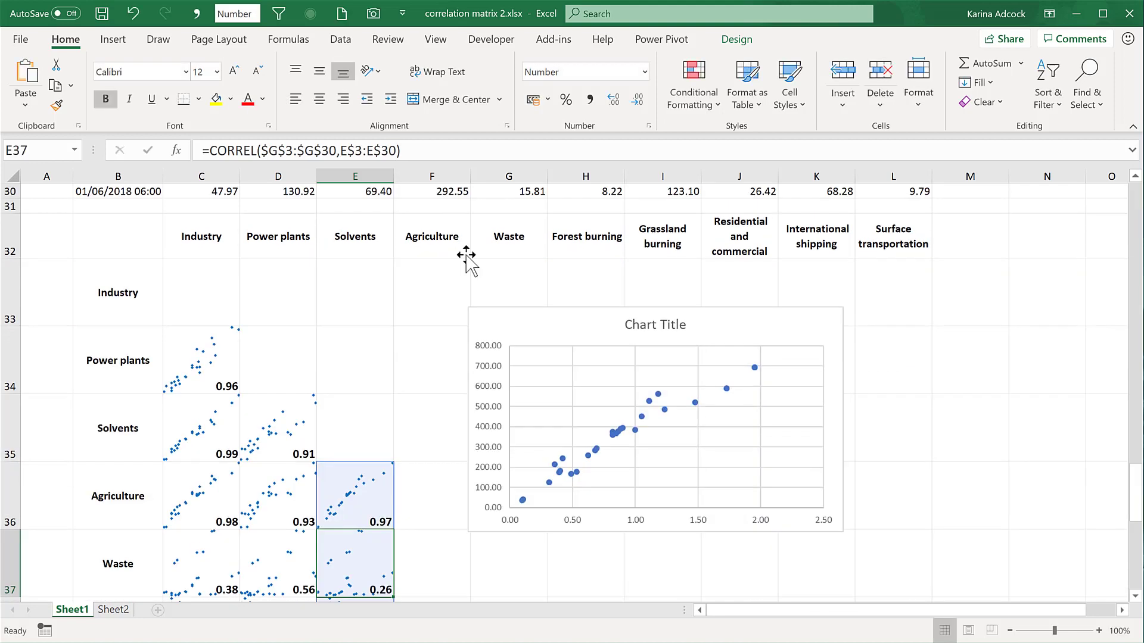
pyautogui.scroll(-2, 462, 358)
pyautogui.scroll(1, 418, 340)
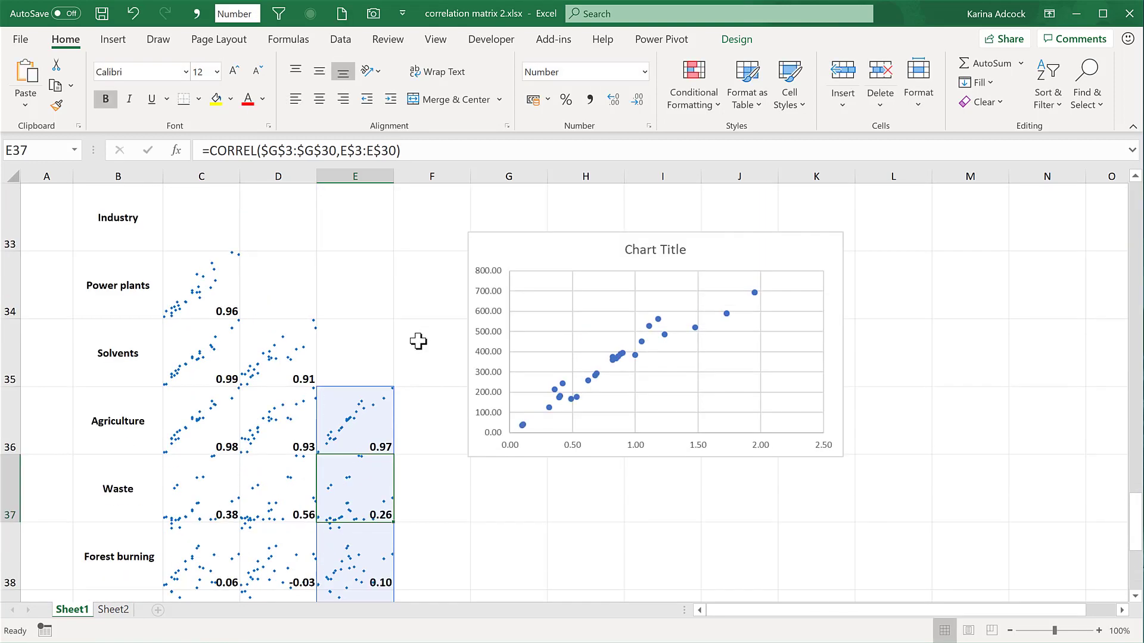
# Step: Move the scatter chart picture closer to the Solvents column sparklines for comparison, and delete the picture
pyautogui.moveTo(525, 239); pyautogui.dragTo(474, 350)
pyautogui.scroll(-2, 612, 313)
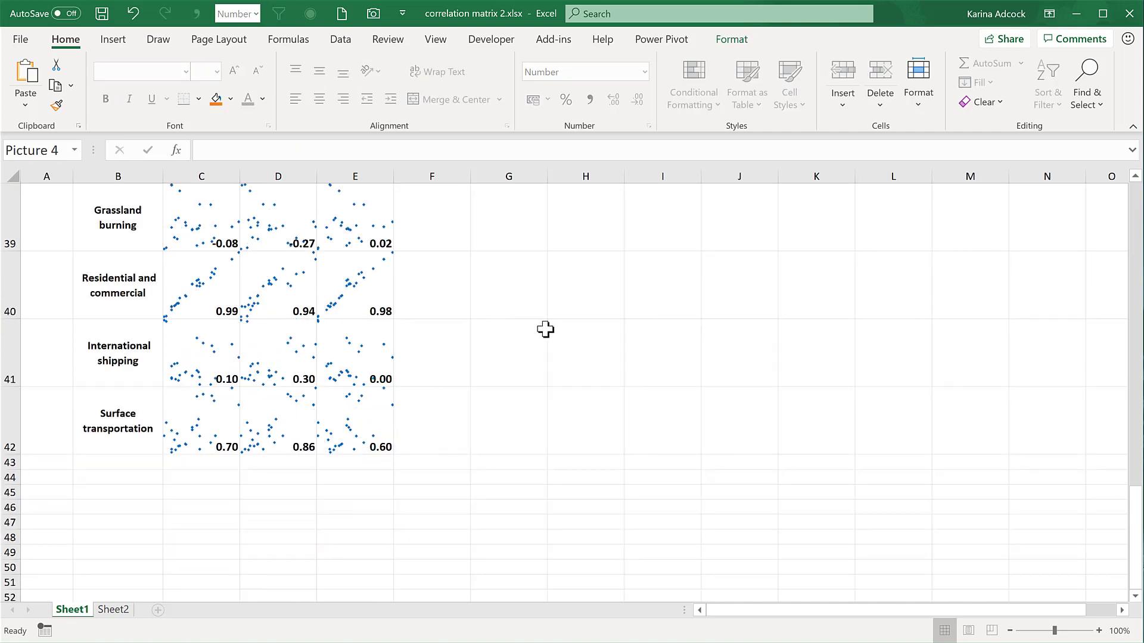
pyautogui.scroll(2, 545, 336)
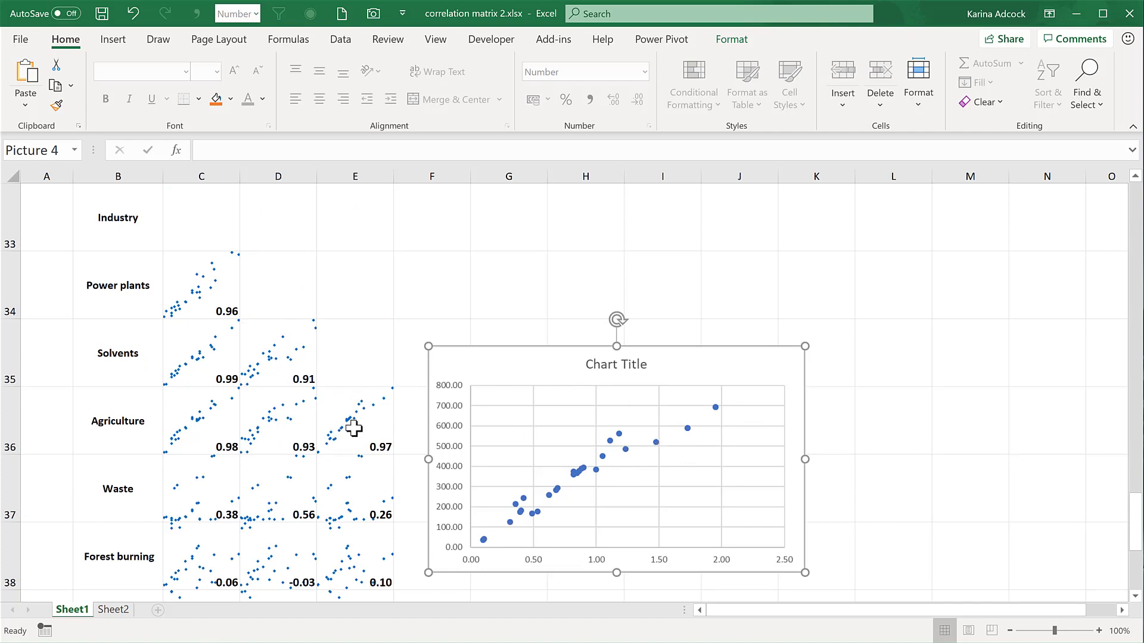
pyautogui.moveTo(478, 359); pyautogui.dragTo(474, 336)
pyautogui.scroll(1, 474, 342)
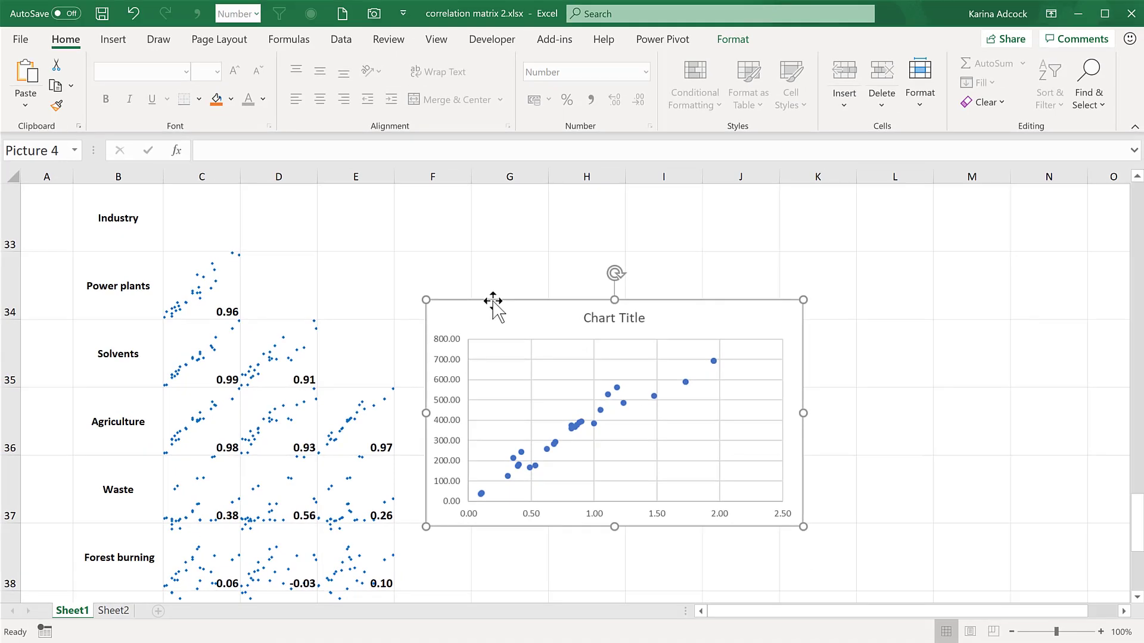
pyautogui.press('Delete')
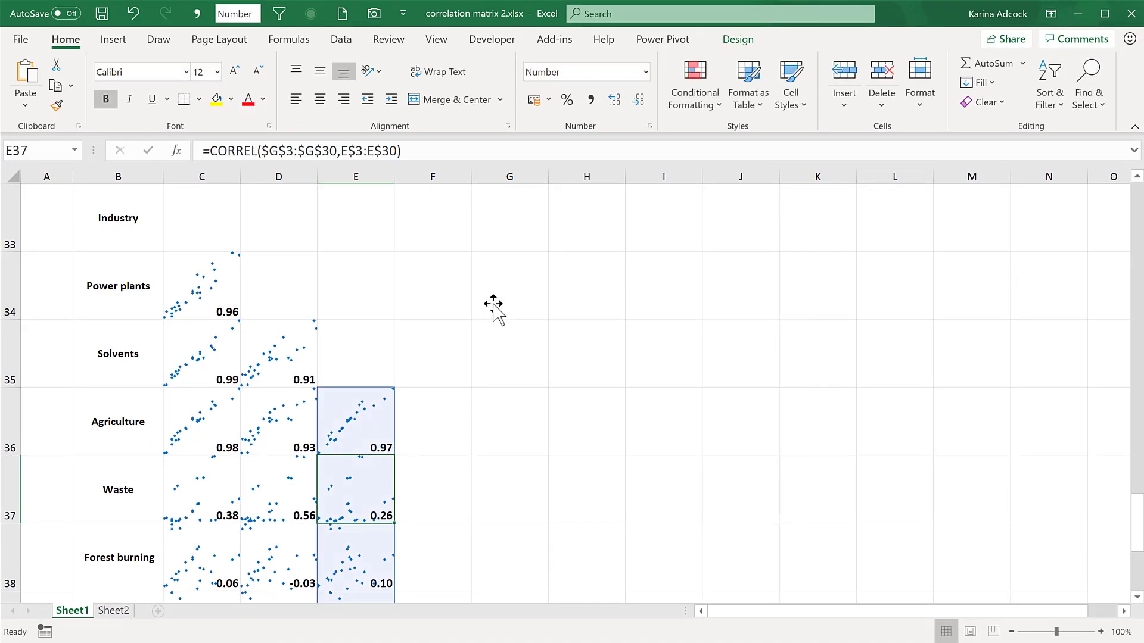
pyautogui.click(462, 426)
pyautogui.scroll(-1, 546, 405)
pyautogui.scroll(1, 391, 311)
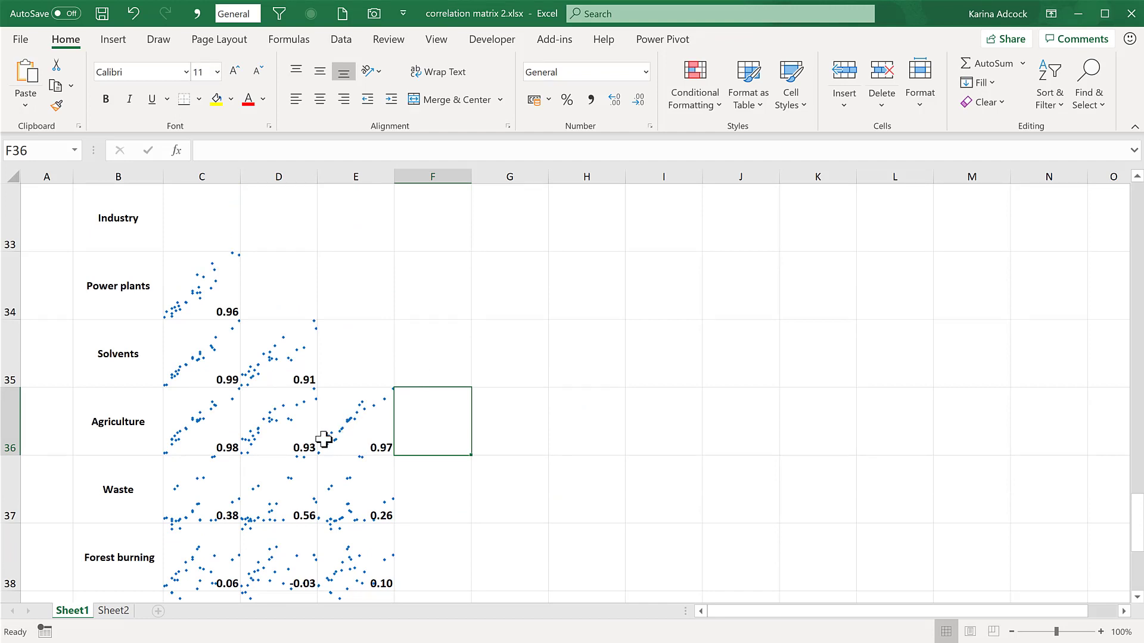
pyautogui.click(515, 424)
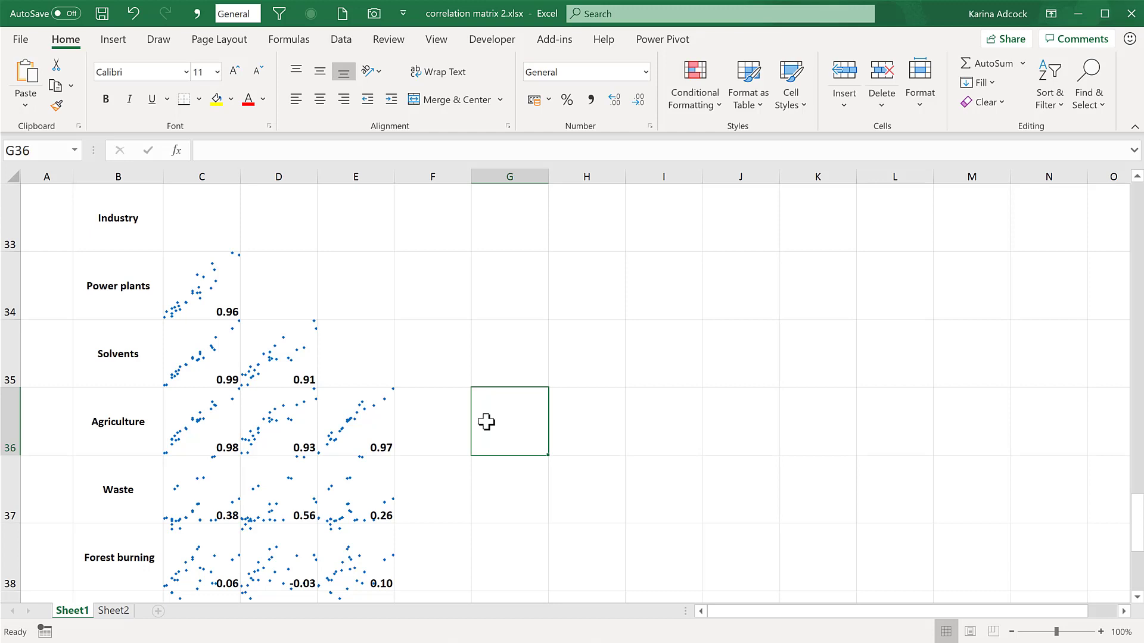
pyautogui.scroll(1, 486, 421)
pyautogui.scroll(-1, 486, 422)
pyautogui.scroll(-1, 564, 376)
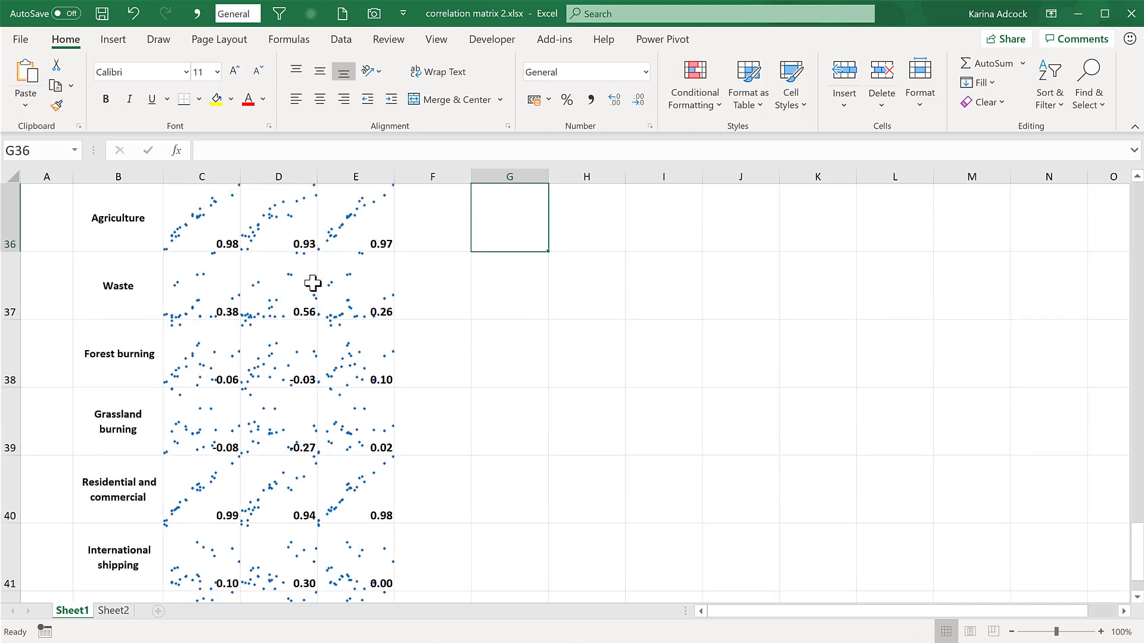
# Step: Copy the Solvents correlations and sparklines in E36:E42 into the Agriculture column starting at F36
pyautogui.scroll(1, 308, 283)
pyautogui.click(358, 397)
pyautogui.hotkey('ctrl', 'shift', 'Down')
pyautogui.hotkey('ctrl', 'c')
pyautogui.hotkey('ctrl', 'v')
pyautogui.hotkey('ctrl', 'c')
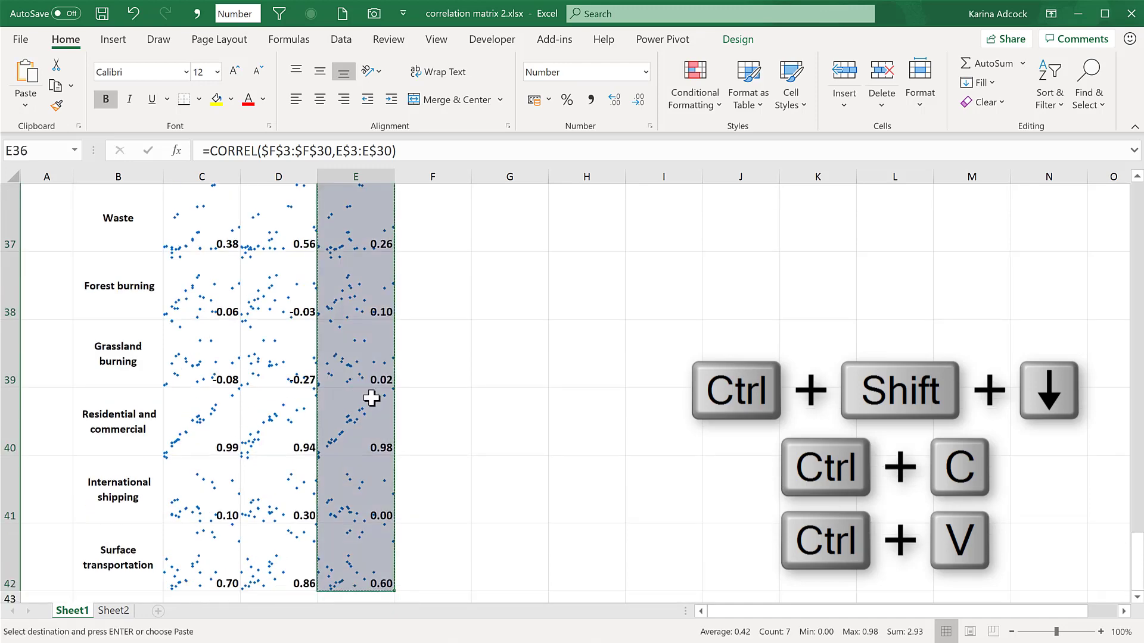
pyautogui.scroll(1, 416, 340)
pyautogui.click(416, 342)
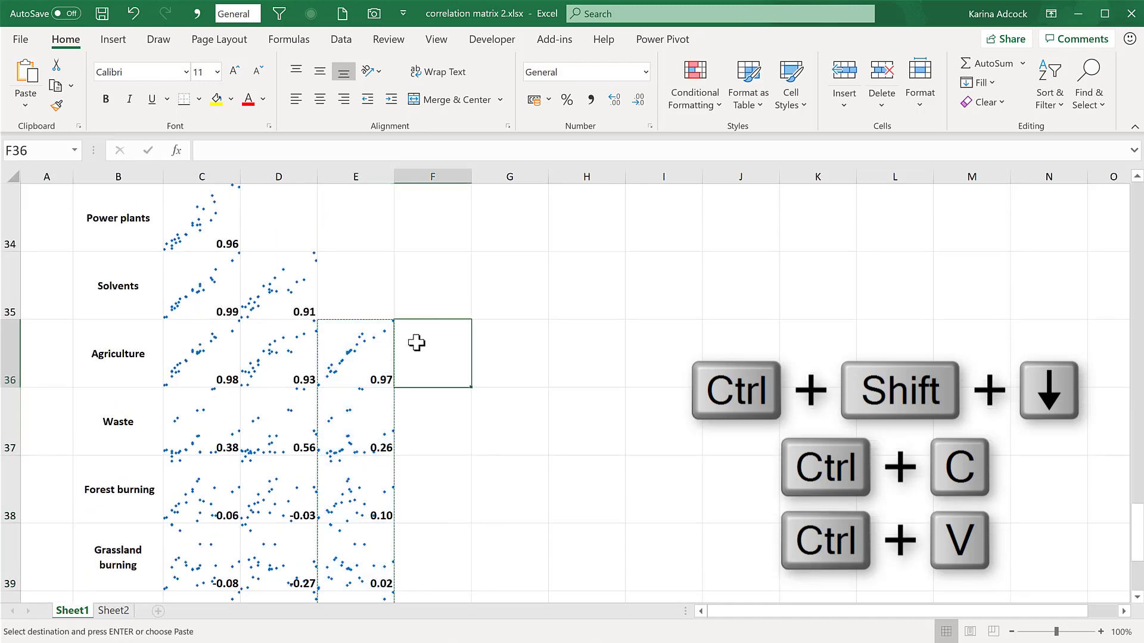
pyautogui.hotkey('ctrl', 'shift', 'Down')
pyautogui.hotkey('ctrl', 'v')
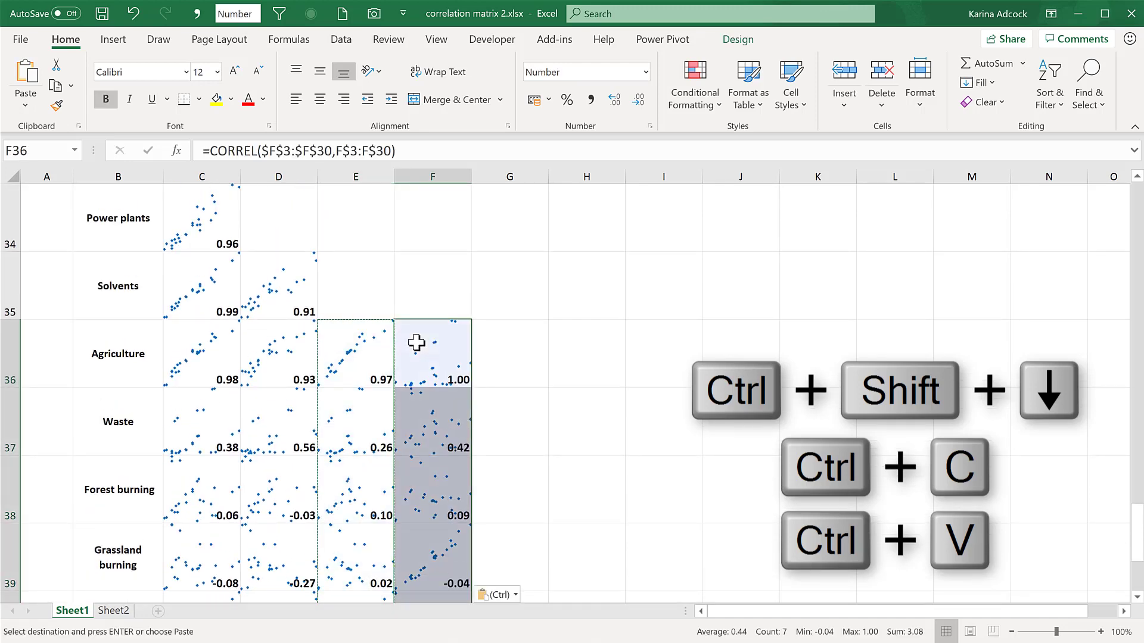
# Step: Edit the Agriculture column sparklines to use location range $F$37:$F$42 and data range G3:L30
pyautogui.click(738, 39)
pyautogui.click(26, 71)
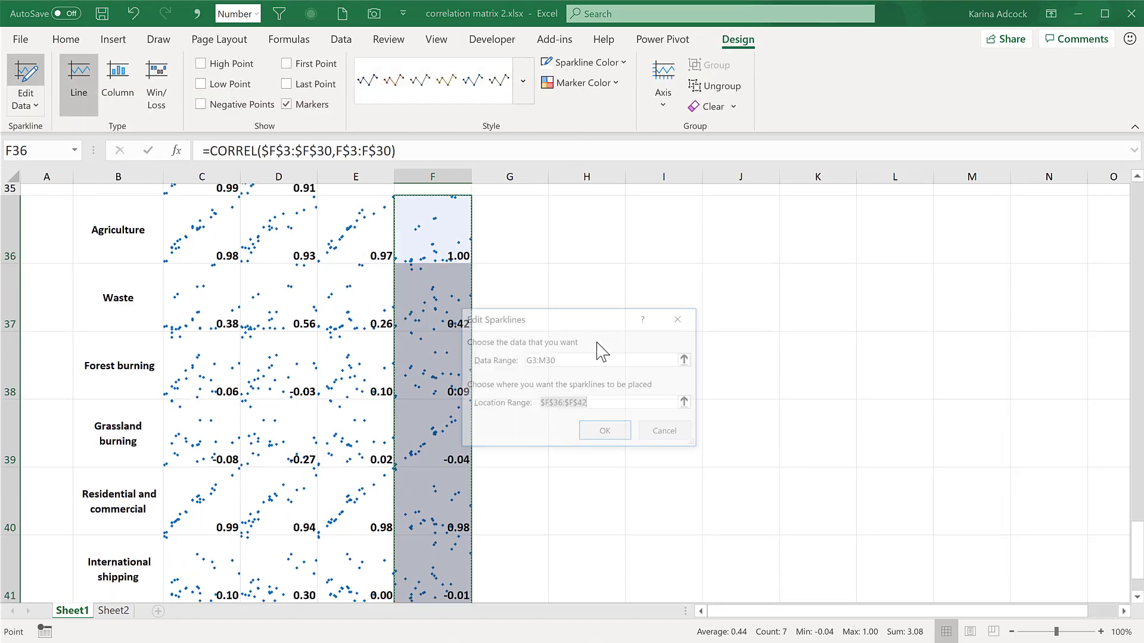
pyautogui.click(563, 404)
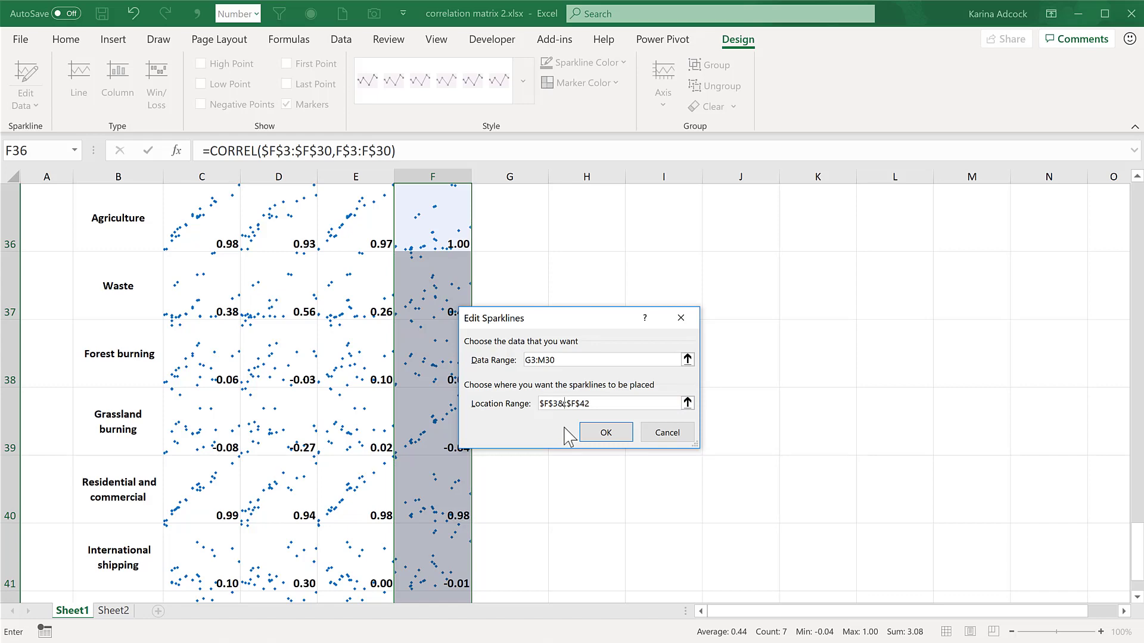
pyautogui.click(548, 359)
pyautogui.scroll(1, 842, 332)
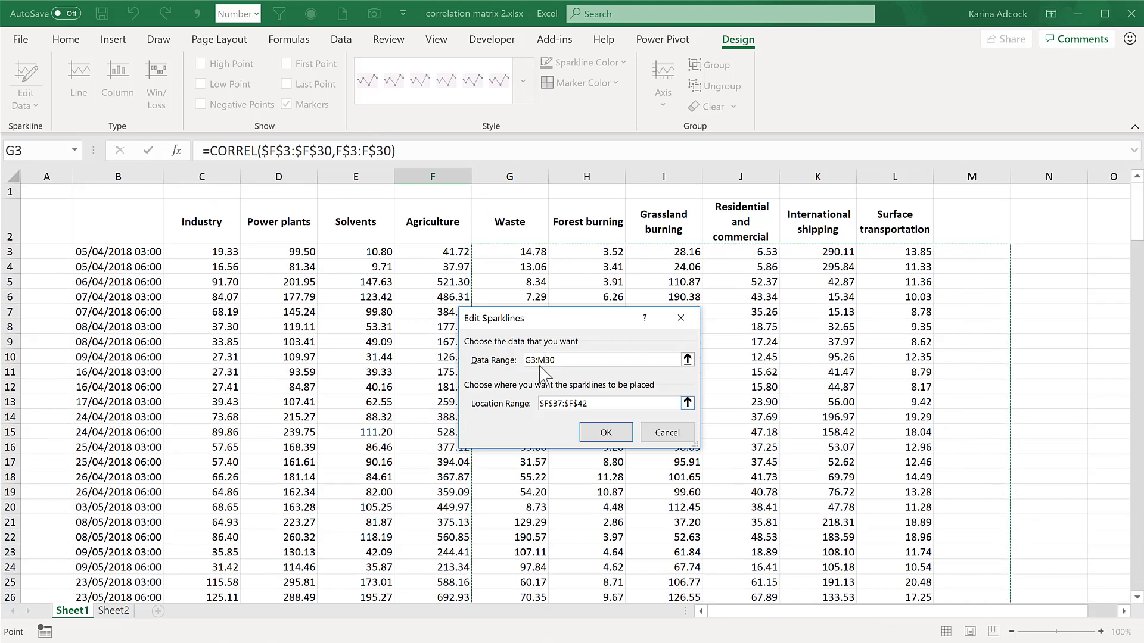
pyautogui.press('BackSpace')
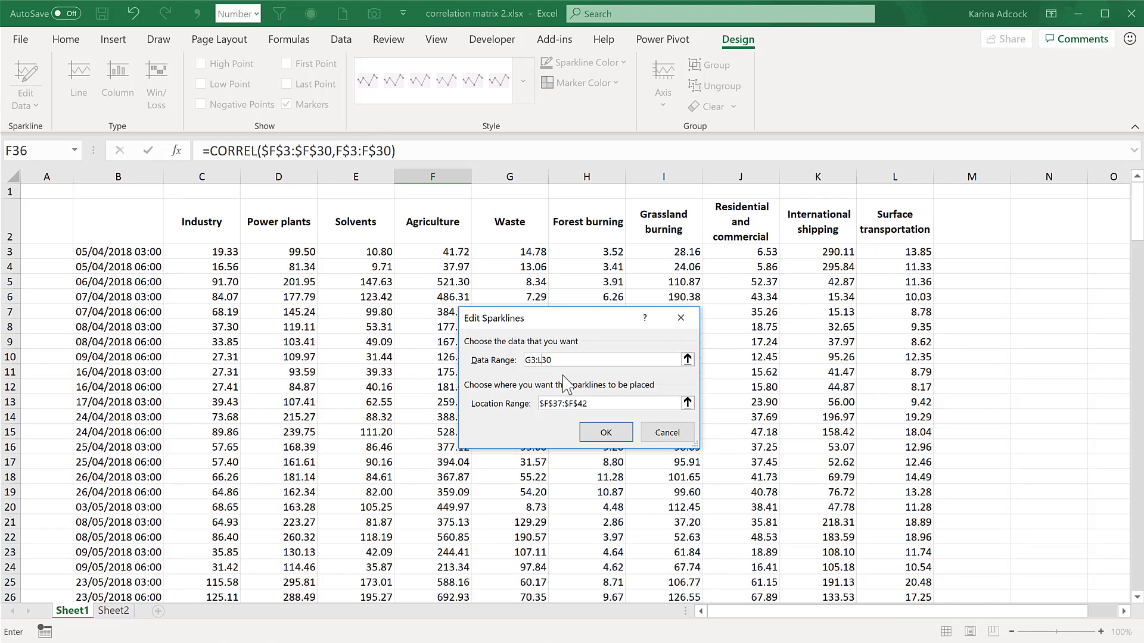
pyautogui.click(604, 433)
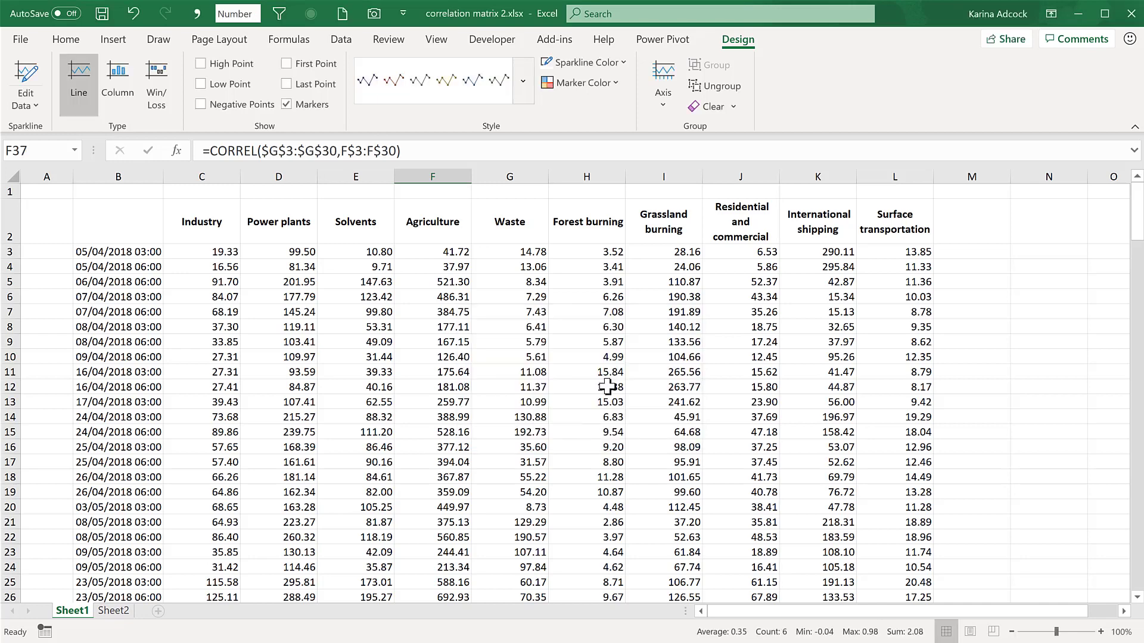
pyautogui.scroll(-1, 607, 387)
pyautogui.scroll(-11, 606, 388)
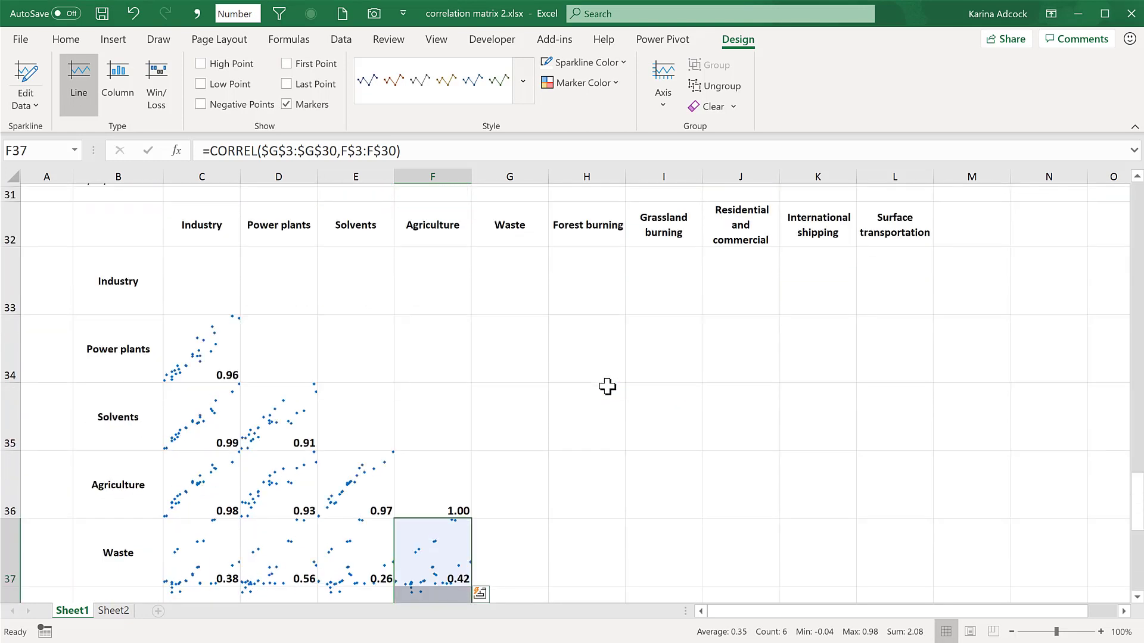
# Step: Delete the Agriculture self-correlation in cell F36
pyautogui.scroll(2, 465, 370)
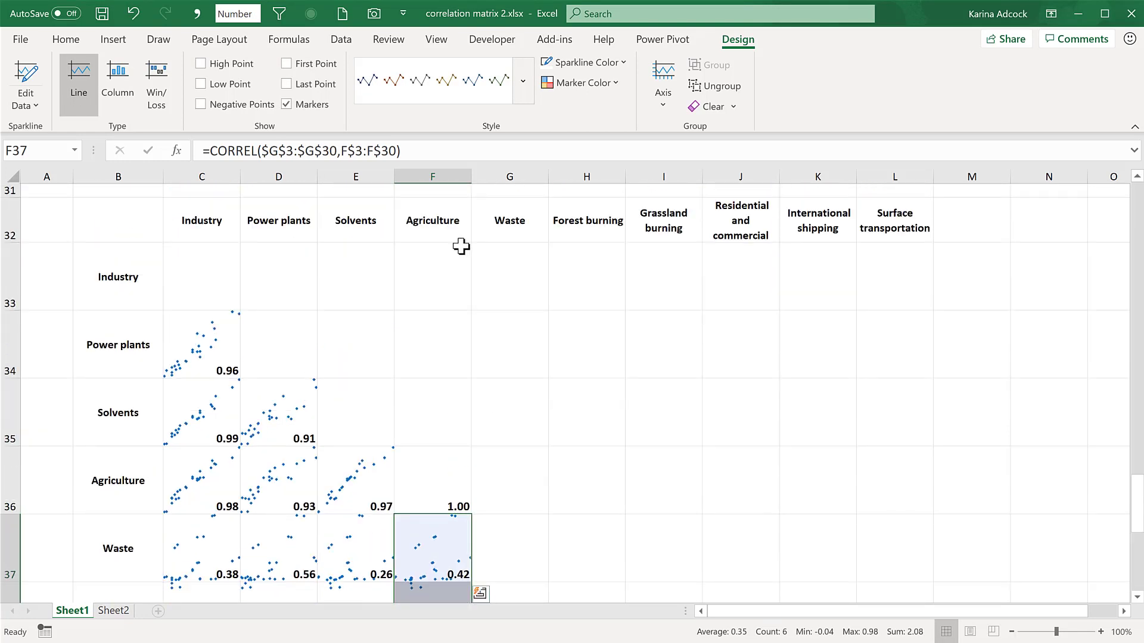
pyautogui.click(447, 486)
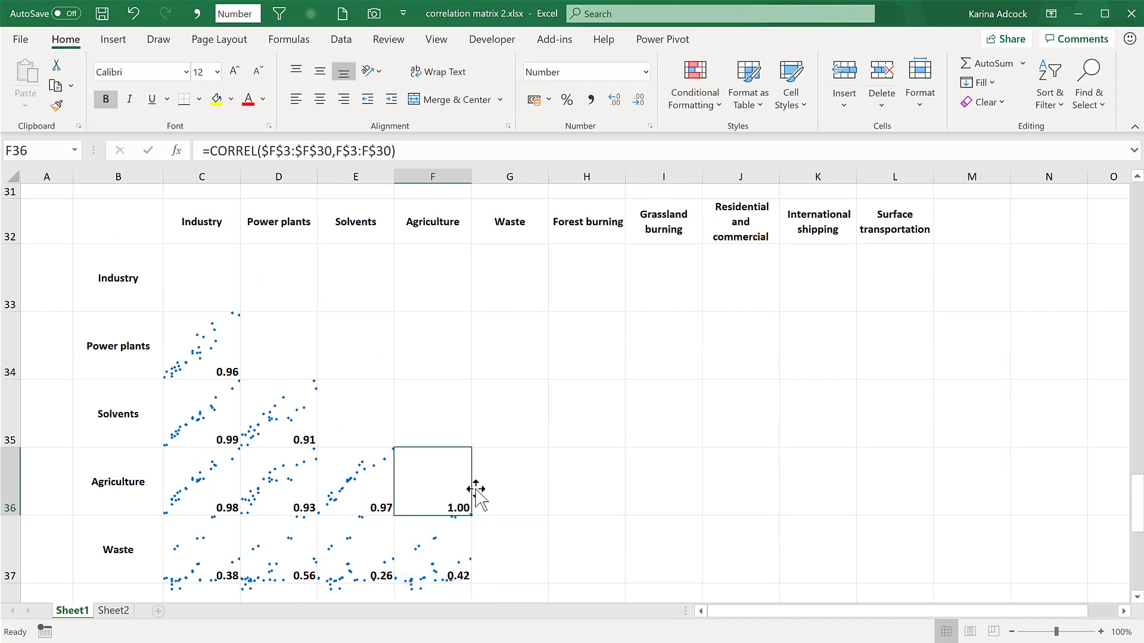
pyautogui.press('Delete')
pyautogui.scroll(-2, 478, 489)
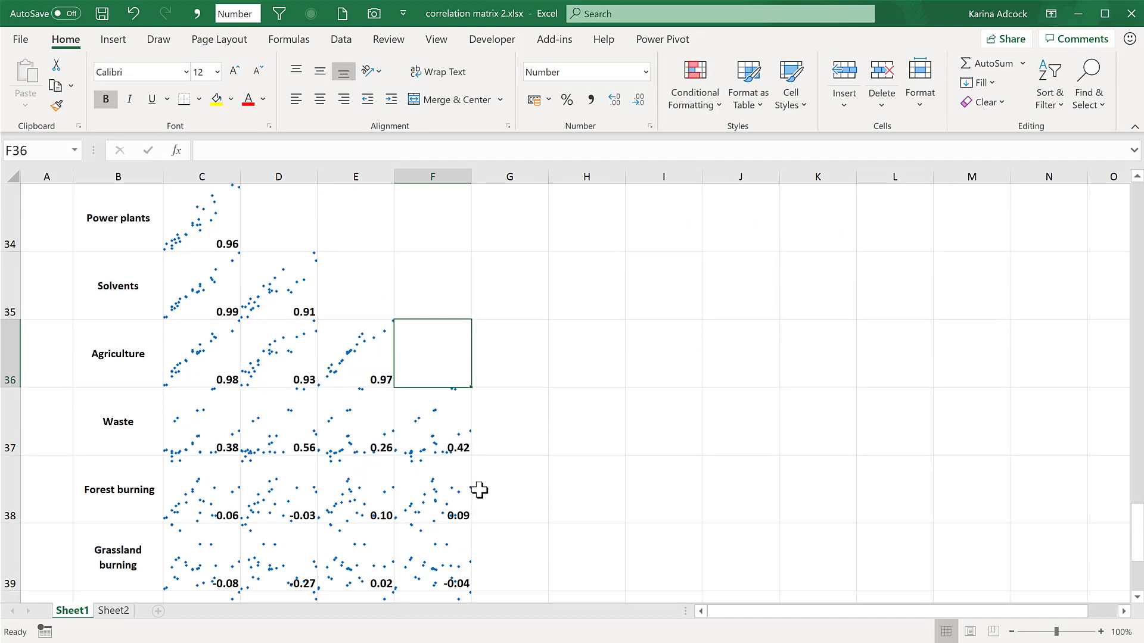
pyautogui.scroll(1, 479, 486)
pyautogui.scroll(-1, 516, 429)
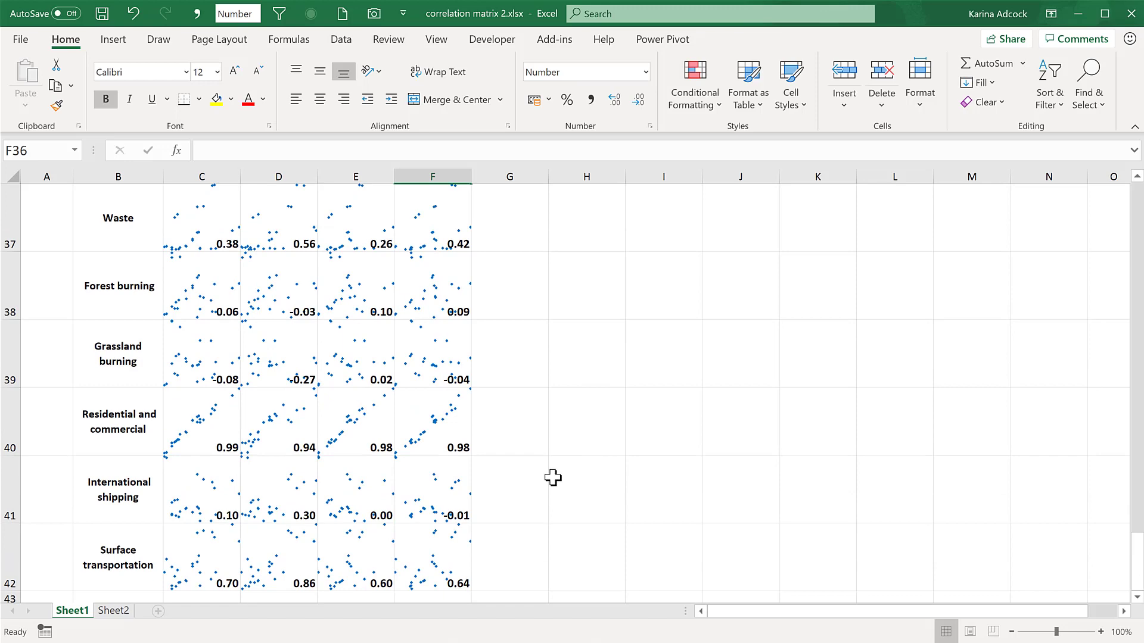
# Step: Copy the Agriculture correlations and sparklines in F37:F42 into the Waste column starting at G37
pyautogui.scroll(2, 553, 478)
pyautogui.click(422, 528)
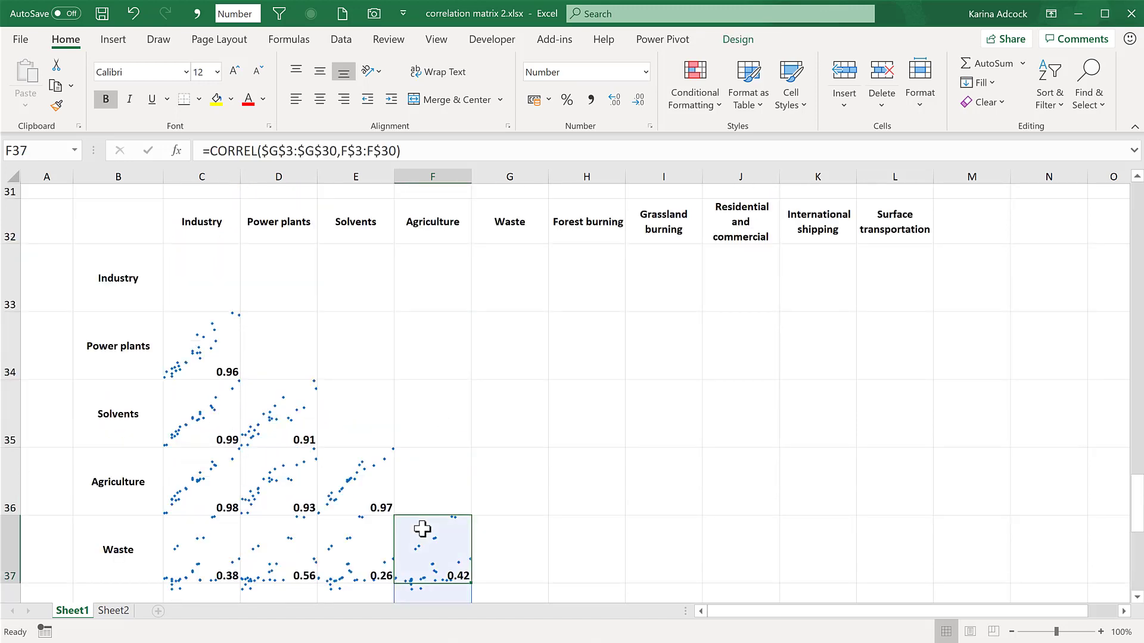
pyautogui.hotkey('ctrl', 'shift', 'Down')
pyautogui.hotkey('ctrl', 'c')
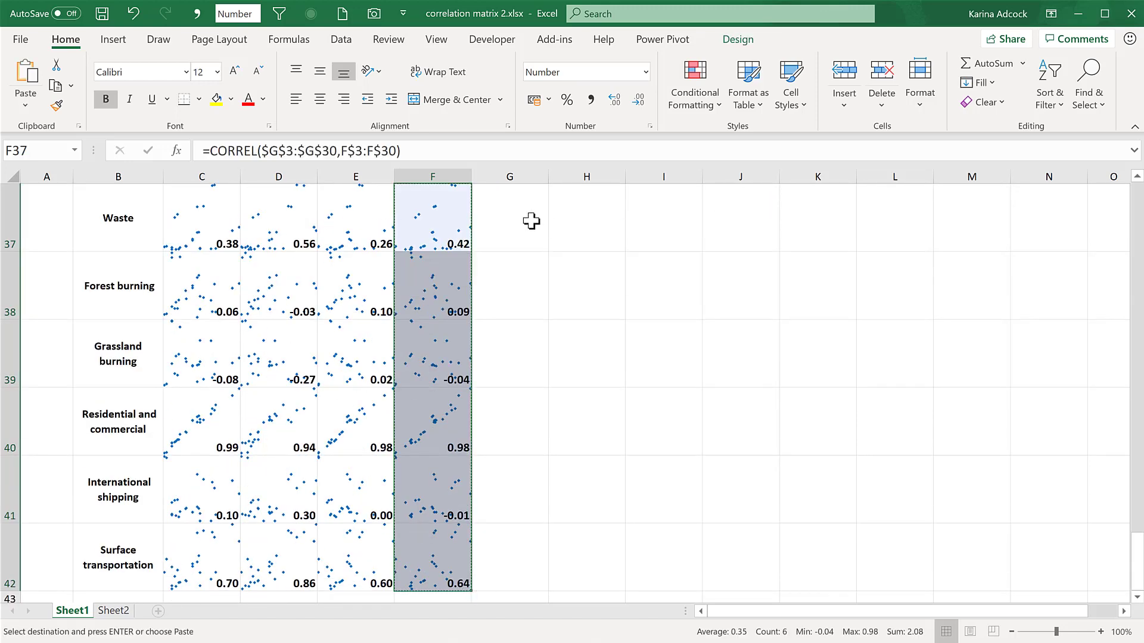
pyautogui.click(528, 222)
pyautogui.hotkey('ctrl', 'v')
# Step: Edit the Waste column sparklines to use data range H3:L30 and location range $G$38:$G$42, and clear the self-correlation in G37
pyautogui.click(738, 39)
pyautogui.click(26, 75)
pyautogui.click(608, 426)
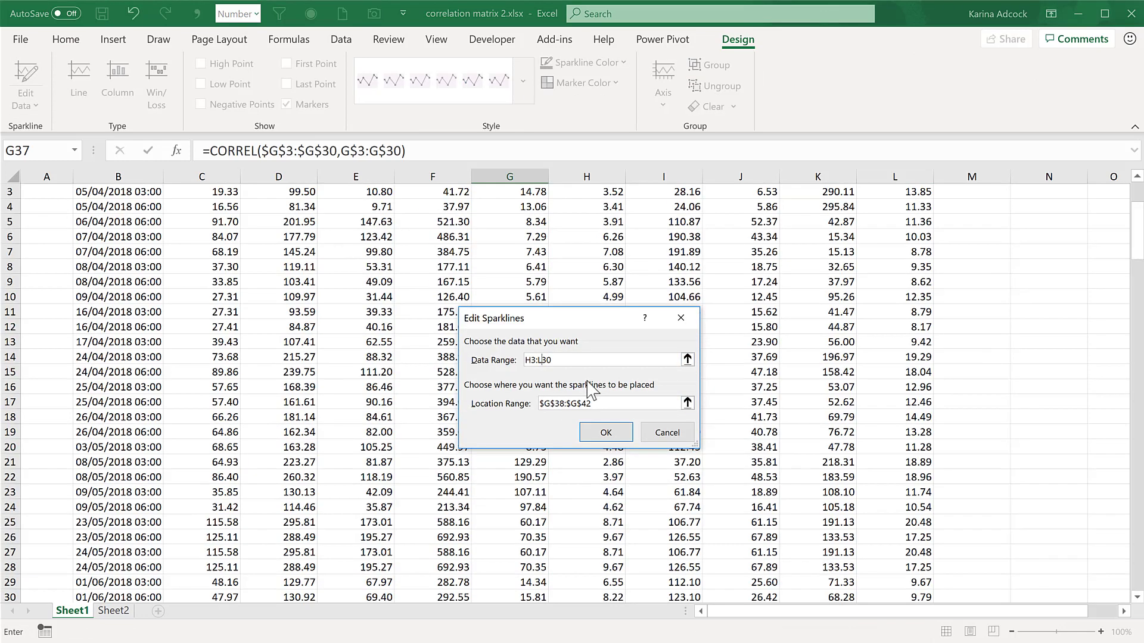
pyautogui.scroll(-4, 592, 383)
pyautogui.click(518, 565)
# Step: Copy the Waste correlations and sparklines in G38:G42 into the Forest burning column starting at H38
pyautogui.scroll(-2, 526, 498)
pyautogui.scroll(1, 513, 334)
pyautogui.click(513, 298)
pyautogui.hotkey('ctrl', 'shift', 'Down')
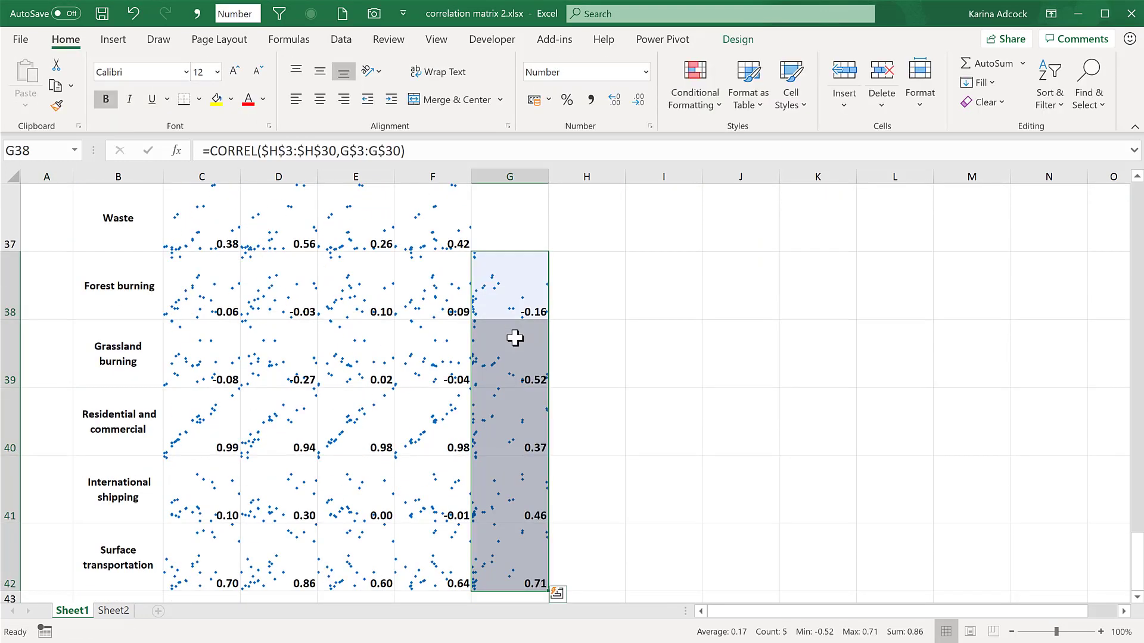
pyautogui.hotkey('ctrl', 'c')
pyautogui.click(581, 294)
pyautogui.hotkey('ctrl', 'v')
# Step: Edit the Forest burning column sparklines to use data range I3:L30 and location range $H$39:$H$42
pyautogui.click(739, 39)
pyautogui.click(25, 74)
pyautogui.click(538, 360)
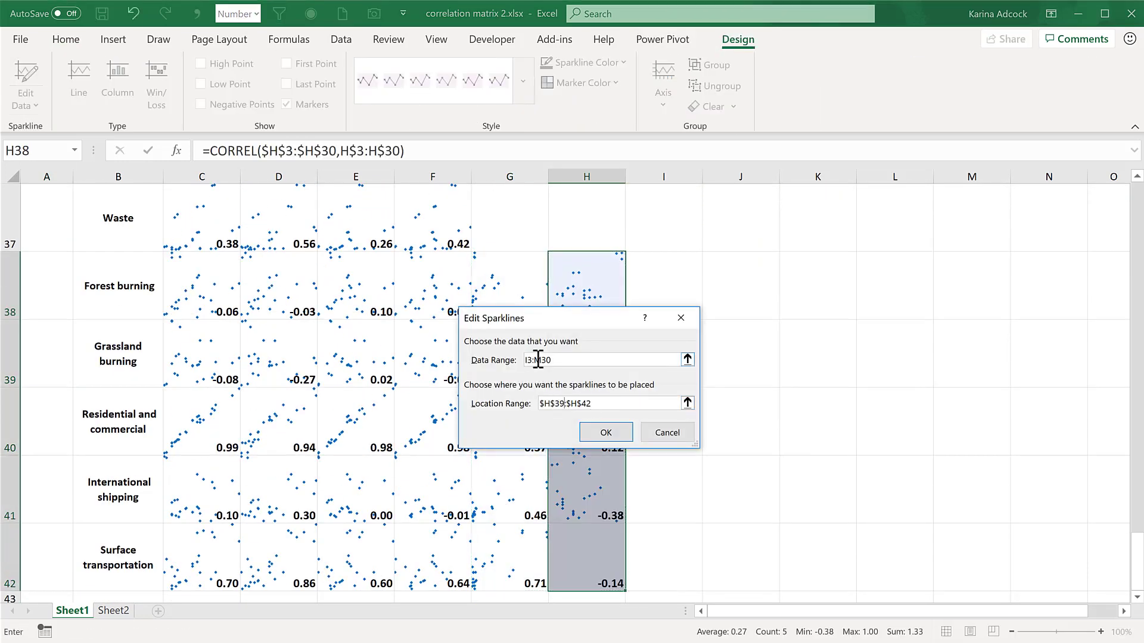
pyautogui.press('BackSpace')
pyautogui.write('L')
pyautogui.press('Return')
# Step: Clear the self-correlation in H38 and copy H39:H42 into the Grassland burning column starting at I39
pyautogui.scroll(-5, 605, 403)
pyautogui.hotkey('ctrl', 'c')
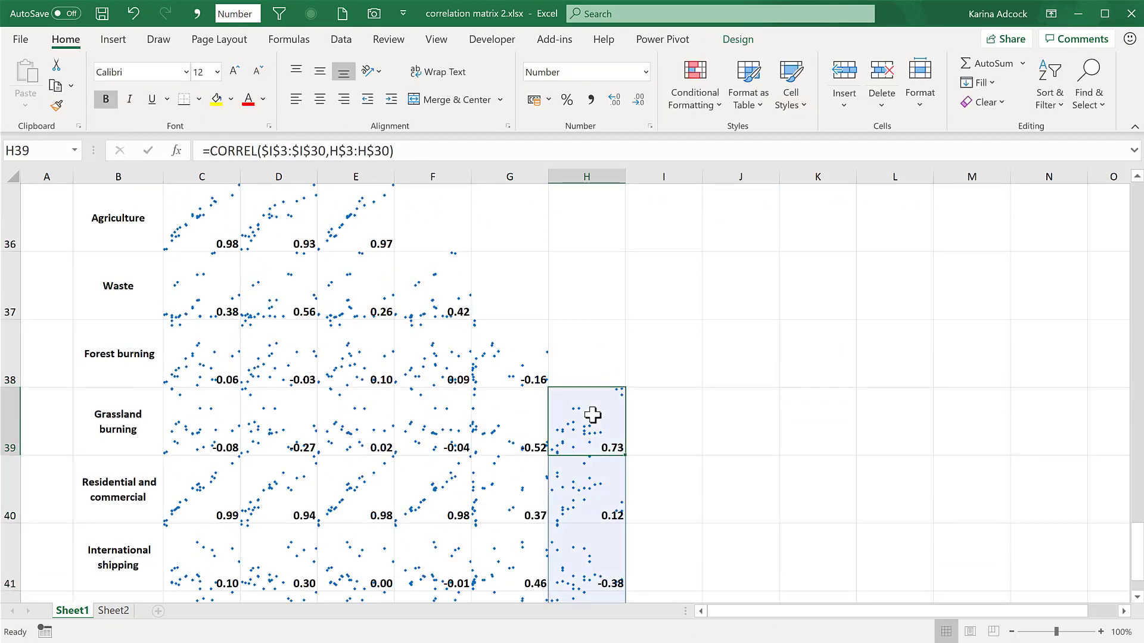
pyautogui.click(648, 351)
pyautogui.hotkey('ctrl', 'v')
# Step: Edit the Grassland burning column sparklines to use data range J3:L30 and location range $I$40:$I$42
pyautogui.click(739, 38)
pyautogui.click(25, 74)
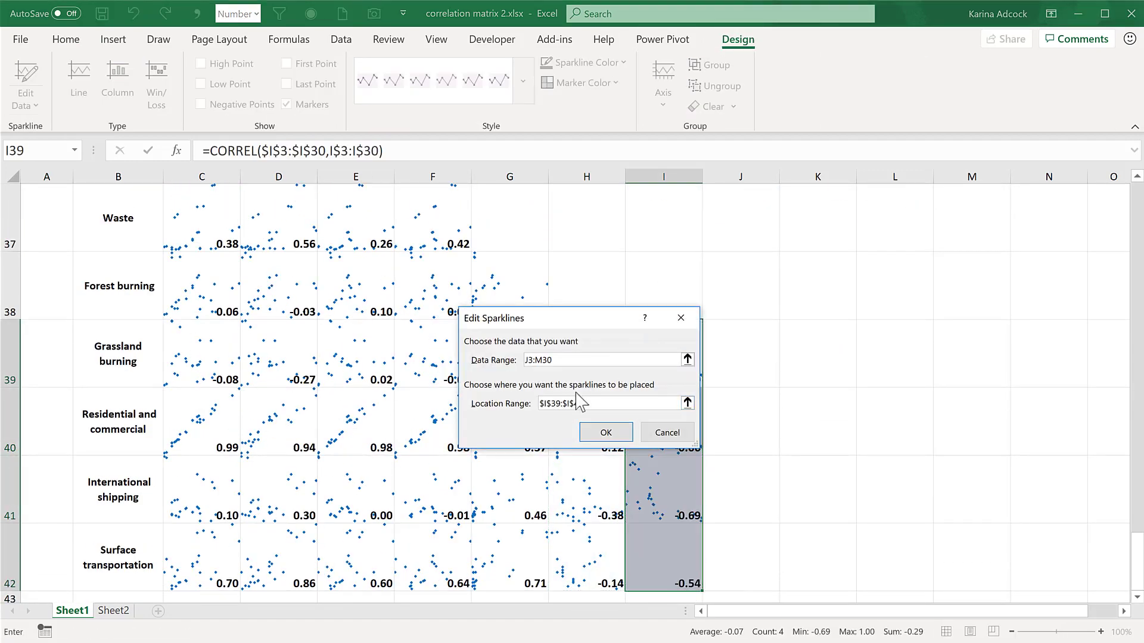
pyautogui.click(605, 433)
# Step: Clear the self-correlation in I39 and copy I40:I42 into the Residential and commercial column starting at J40
pyautogui.scroll(-11, 596, 417)
pyautogui.moveTo(679, 285); pyautogui.dragTo(696, 419)
pyautogui.hotkey('ctrl', 'c')
pyautogui.click(735, 269)
pyautogui.hotkey('ctrl', 'v')
# Step: Edit the Residential and commercial sparklines to use data range K3:L30 and location range $J$41:$J$42, and clear the self-correlation in J40
pyautogui.click(738, 39)
pyautogui.click(26, 75)
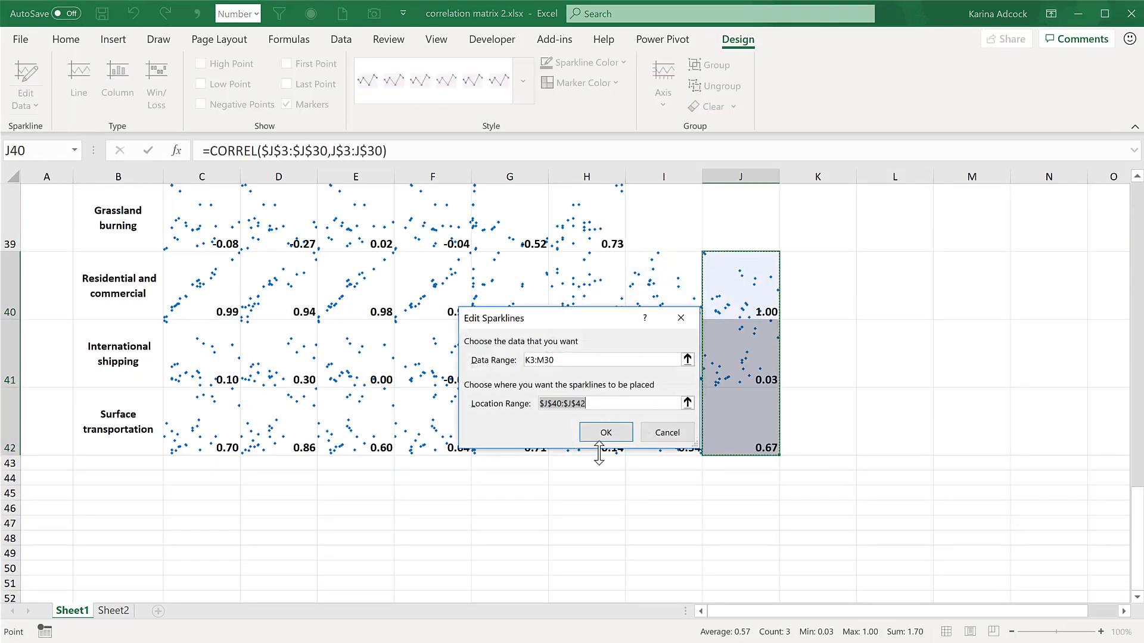
pyautogui.click(605, 433)
pyautogui.scroll(-12, 710, 324)
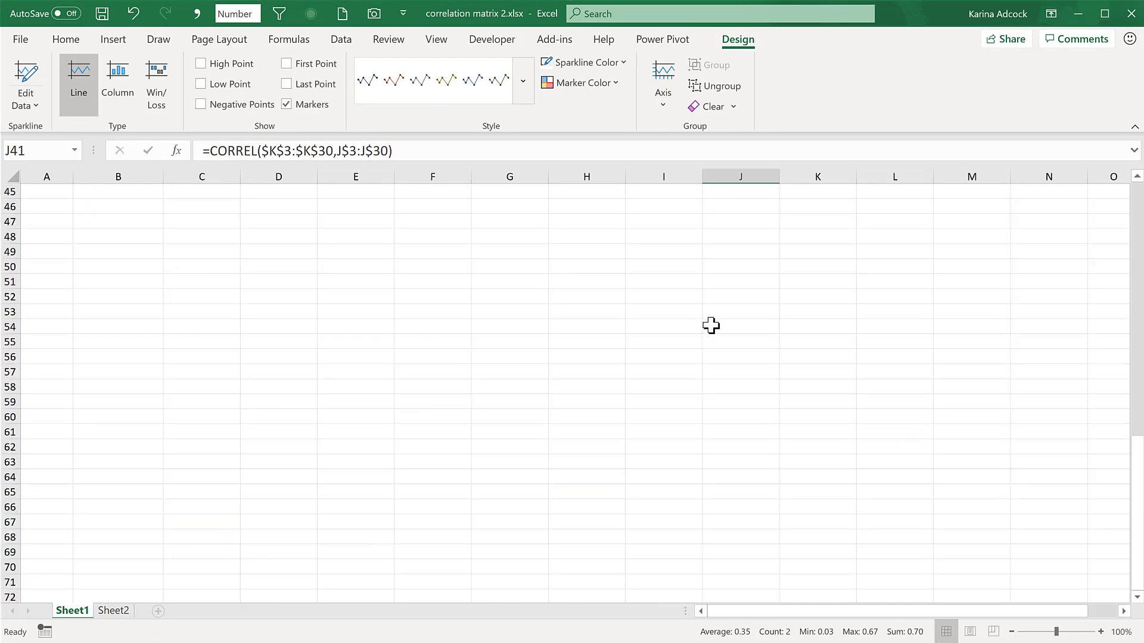
pyautogui.click(739, 288)
# Step: Copy the Residential and commercial correlations and sparklines in J41:J42 into the International shipping column starting at K41
pyautogui.moveTo(739, 355); pyautogui.dragTo(742, 420)
pyautogui.hotkey('ctrl', 'c')
pyautogui.click(818, 355)
pyautogui.hotkey('ctrl', 'v')
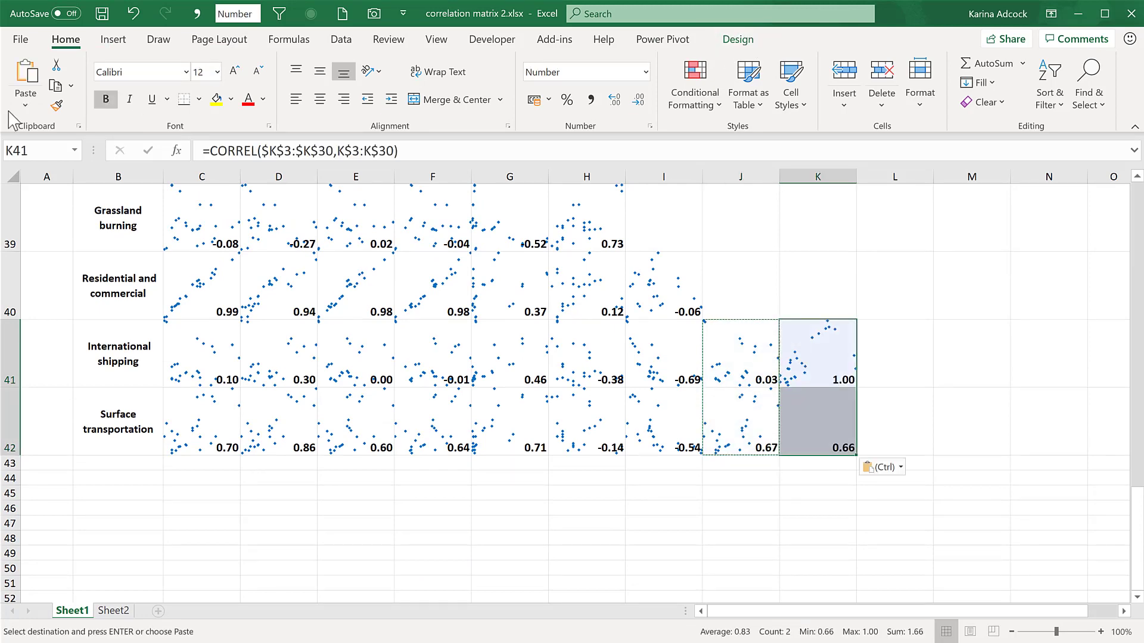
# Step: Edit the International shipping sparkline to use data range L3:L30 and location range $K$42:$K$42, and delete the self-correlation in K41
pyautogui.click(16, 83)
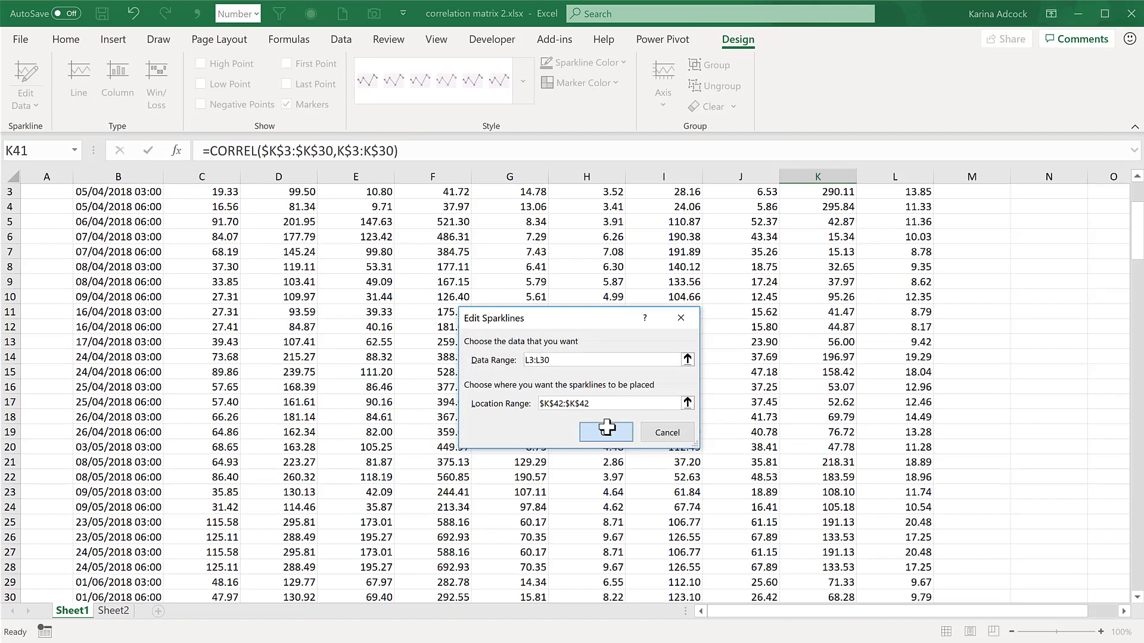
pyautogui.click(605, 431)
pyautogui.click(822, 358)
pyautogui.press('Delete')
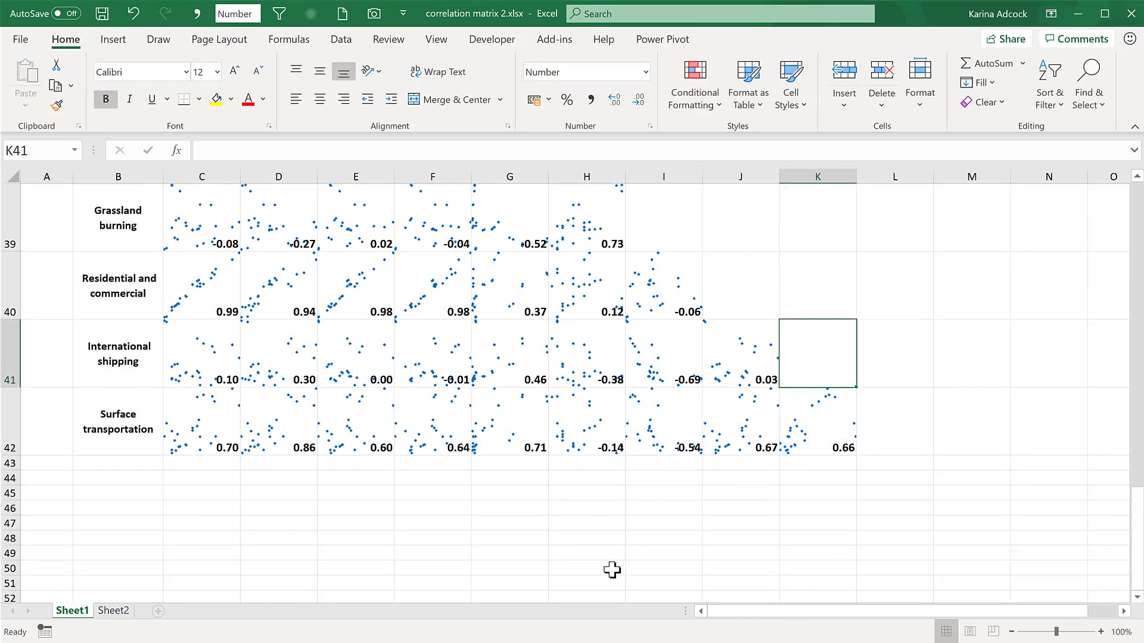
# Step: Move the category column headers from C32:L32 to the row beneath the matrix, C43:L43
pyautogui.click(603, 554)
pyautogui.scroll(1, 603, 544)
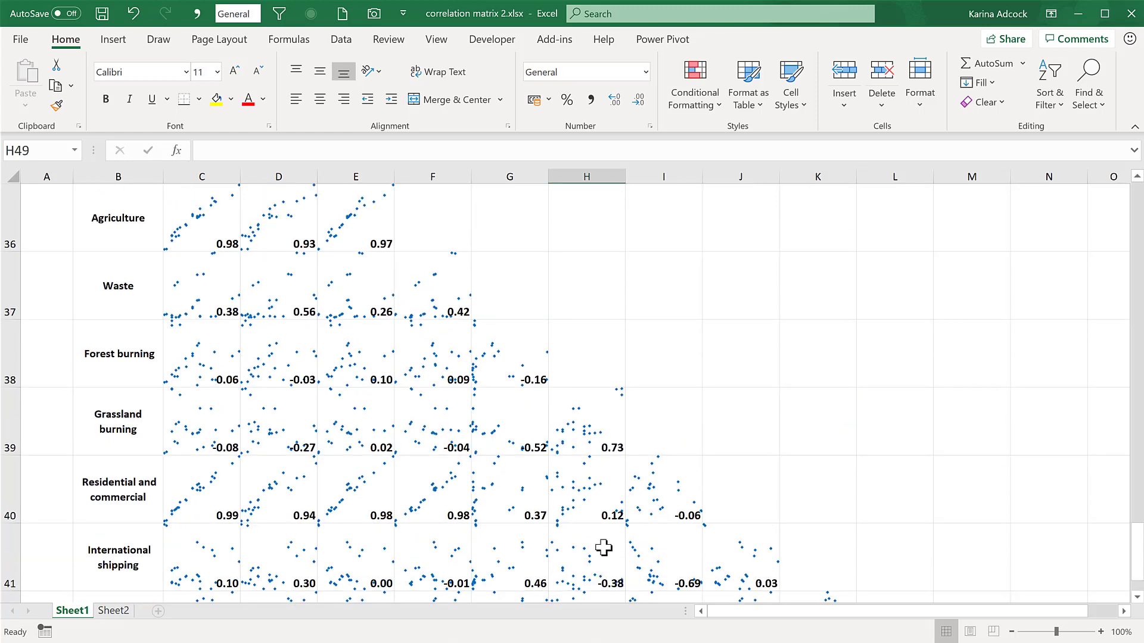
pyautogui.scroll(-1, 888, 488)
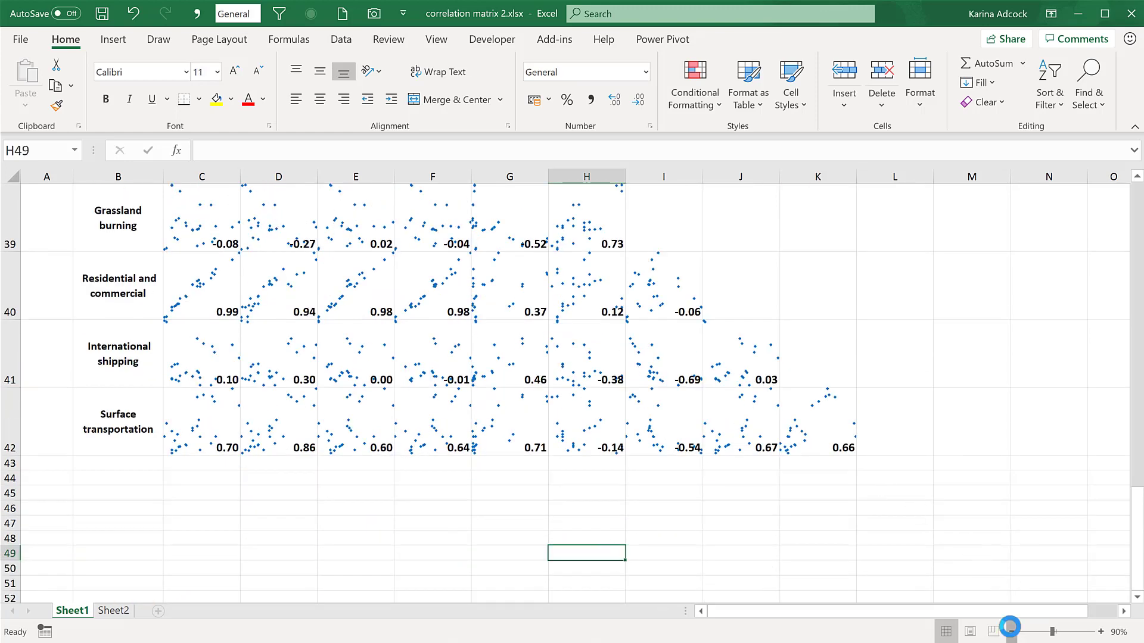
pyautogui.click(1011, 632)
pyautogui.click(1011, 632)
pyautogui.click(1011, 632)
pyautogui.click(1011, 632)
pyautogui.click(1011, 632)
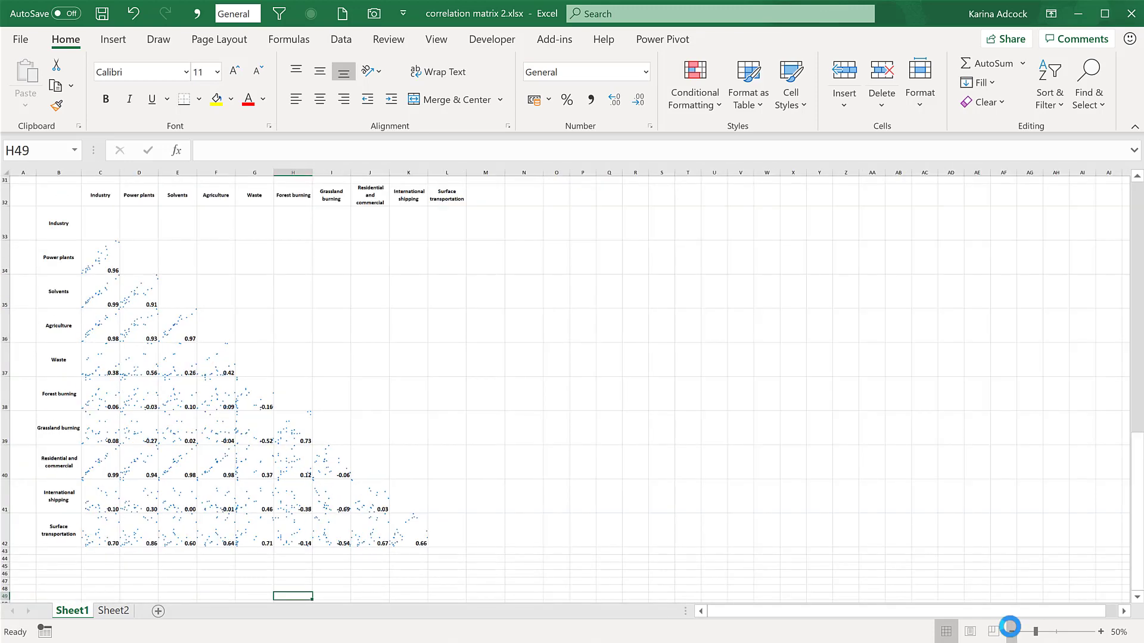
pyautogui.click(1136, 177)
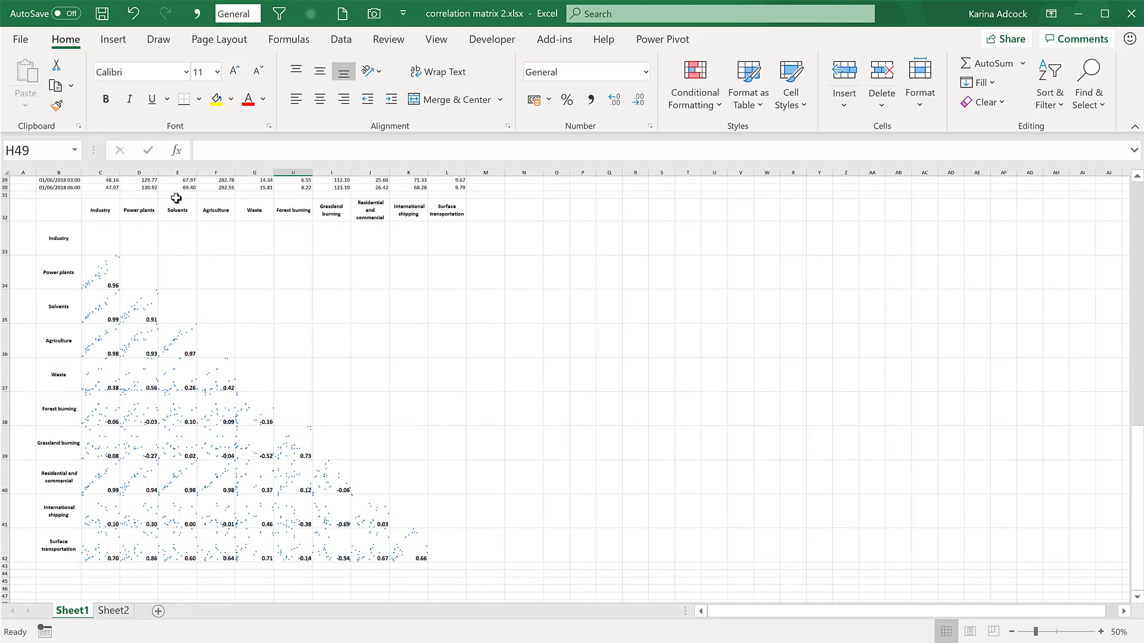
pyautogui.moveTo(103, 211); pyautogui.dragTo(435, 216)
pyautogui.moveTo(330, 219); pyautogui.dragTo(325, 569)
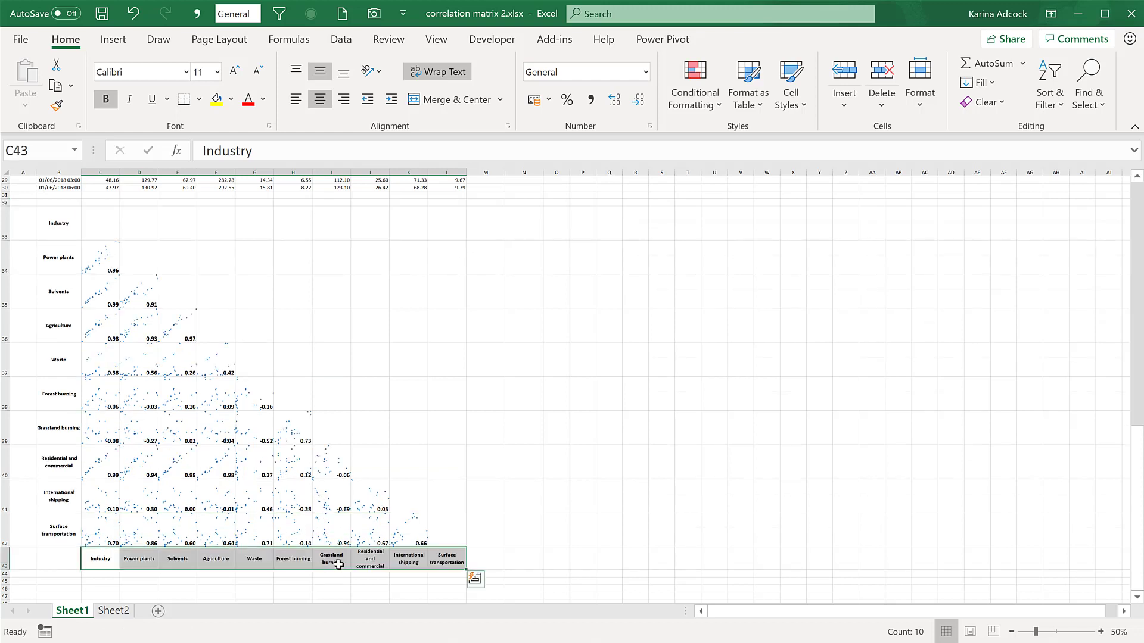
# Step: Apply All Borders to the whole correlation matrix in B33:L43, including the row and column labels
pyautogui.click(441, 558)
pyautogui.moveTo(201, 395); pyautogui.dragTo(62, 225)
pyautogui.click(199, 101)
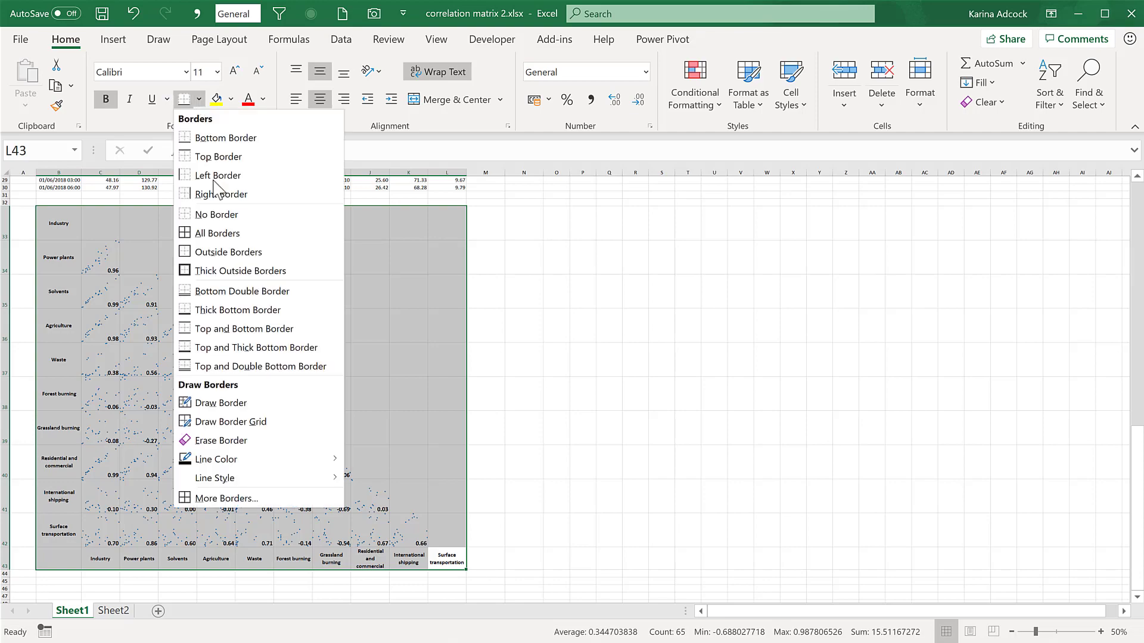
pyautogui.click(224, 233)
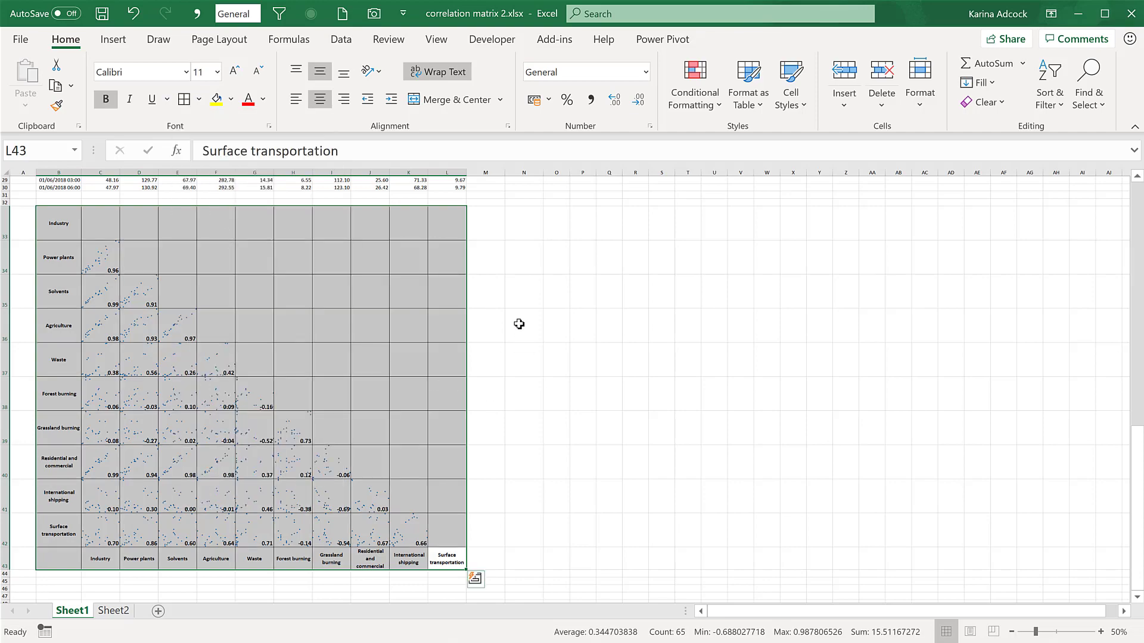
pyautogui.click(520, 324)
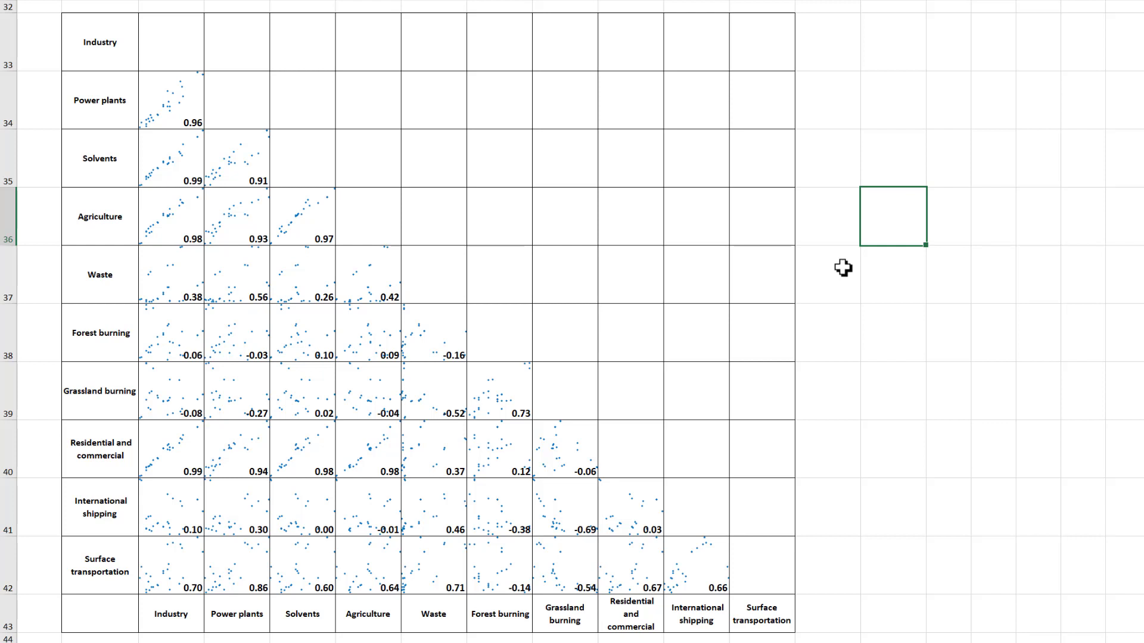
# Step: Examine the sparkline group in the Industry column, starting at the Power plants cell C34, in the finished matrix
pyautogui.click(173, 113)
pyautogui.doubleClick(204, 129)
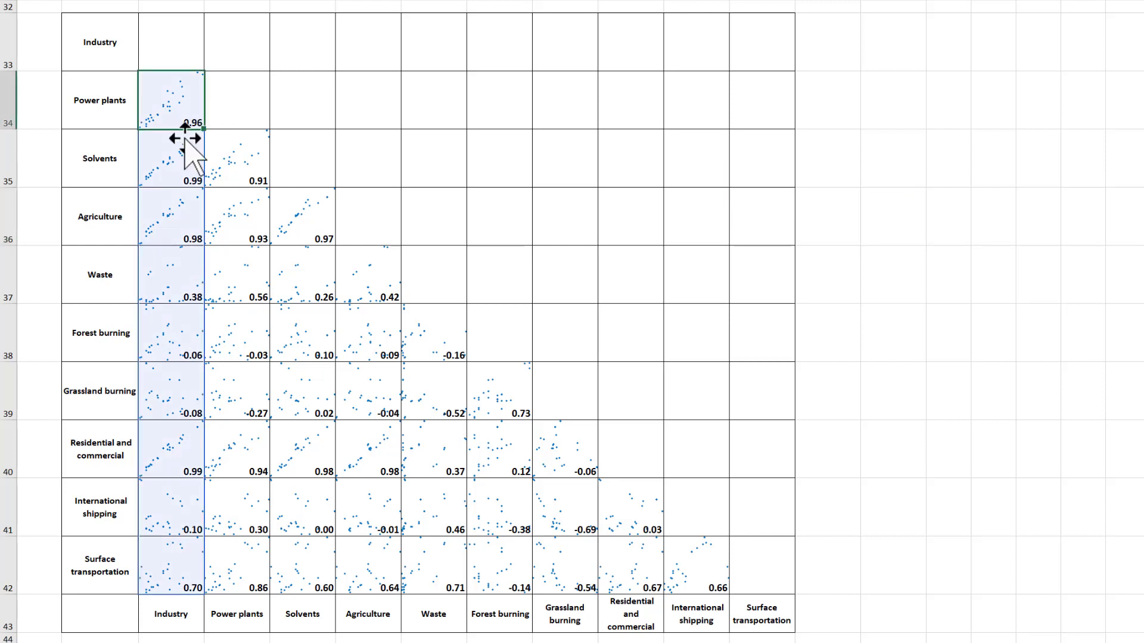
pyautogui.click(311, 105)
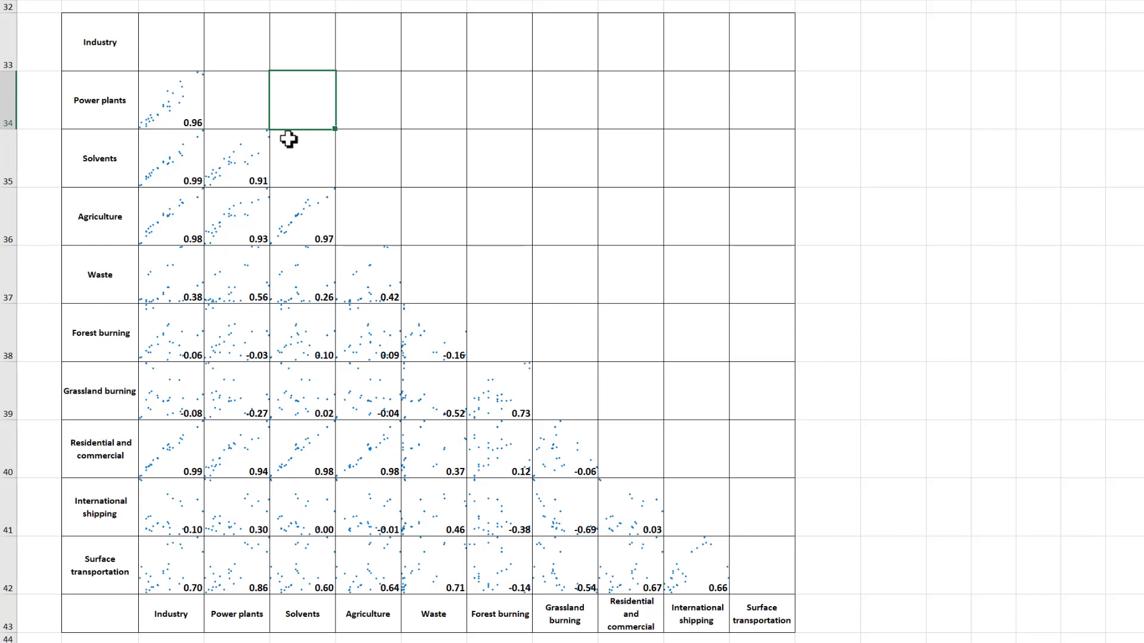
pyautogui.click(167, 105)
pyautogui.hotkey('ctrl', 'shift', 'Down')
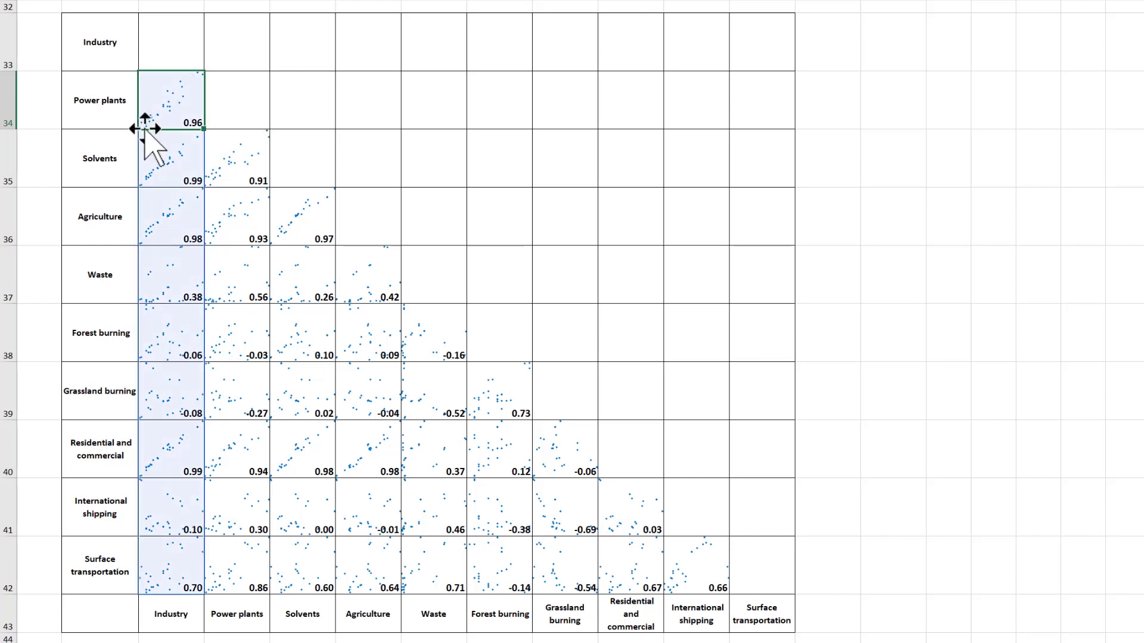
pyautogui.click(325, 86)
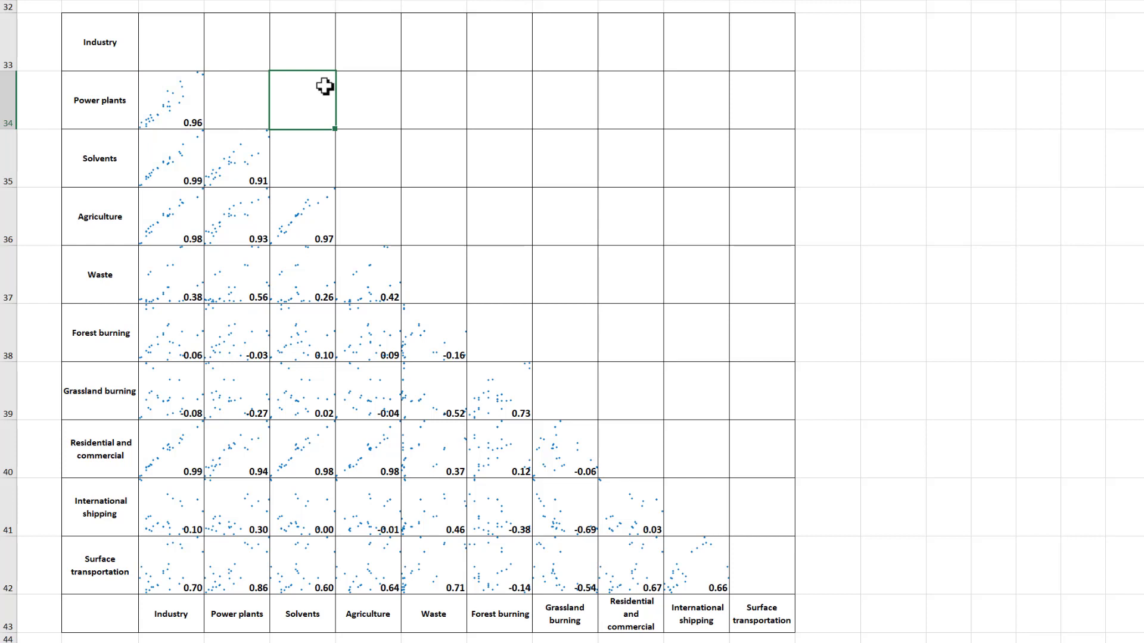